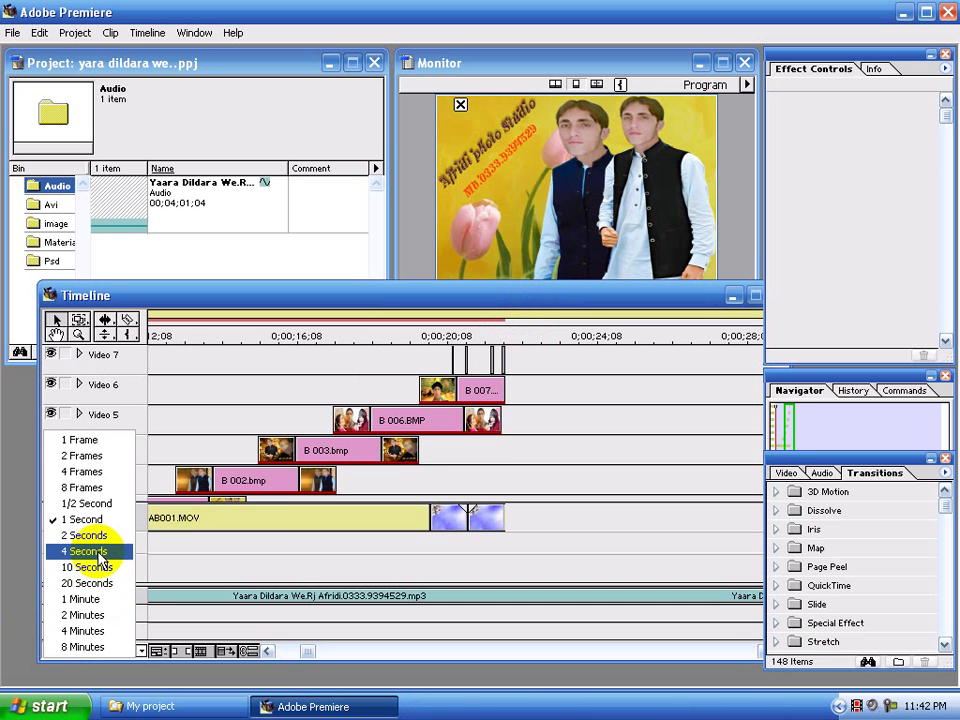
Set the timeline zoom to 4 Seconds and preview the layered clips from about 0;00;16;00
left_click(100, 556)
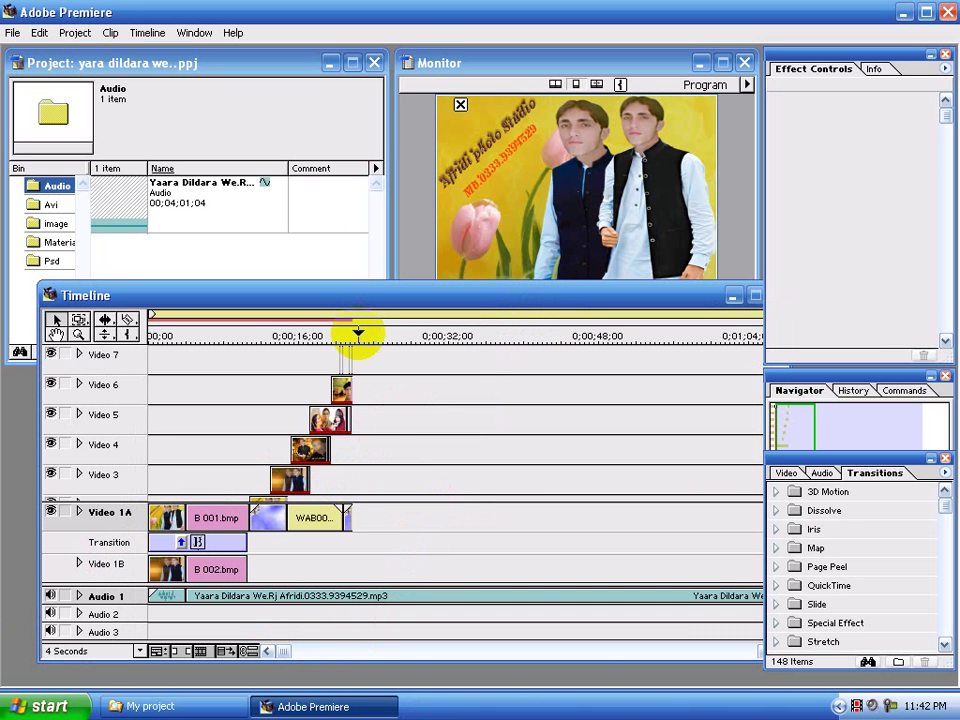
left_click(293, 334)
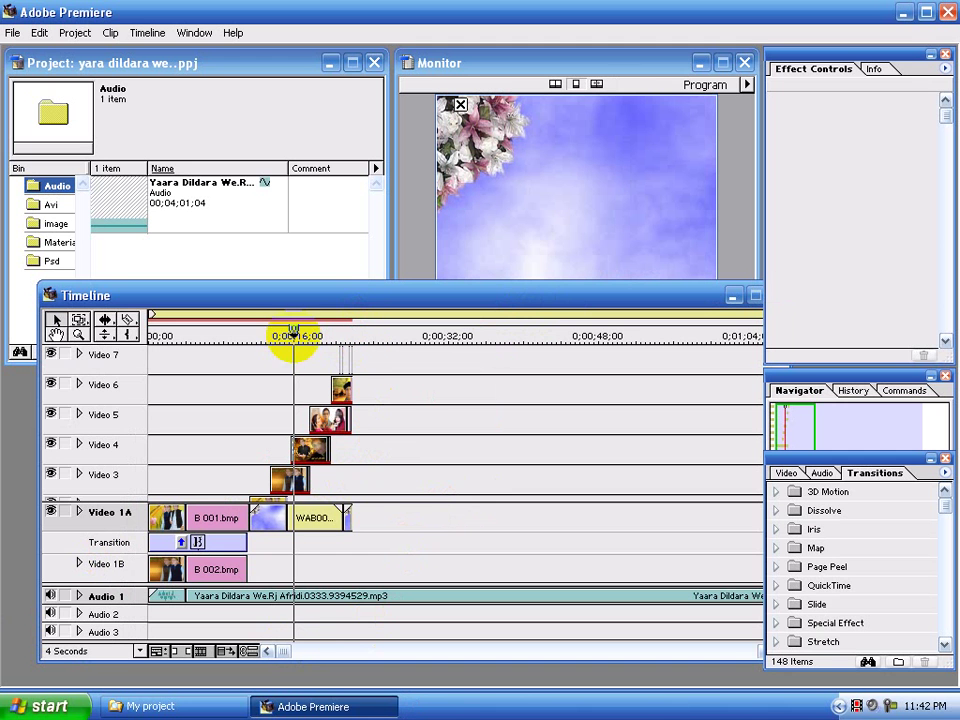
key("space")
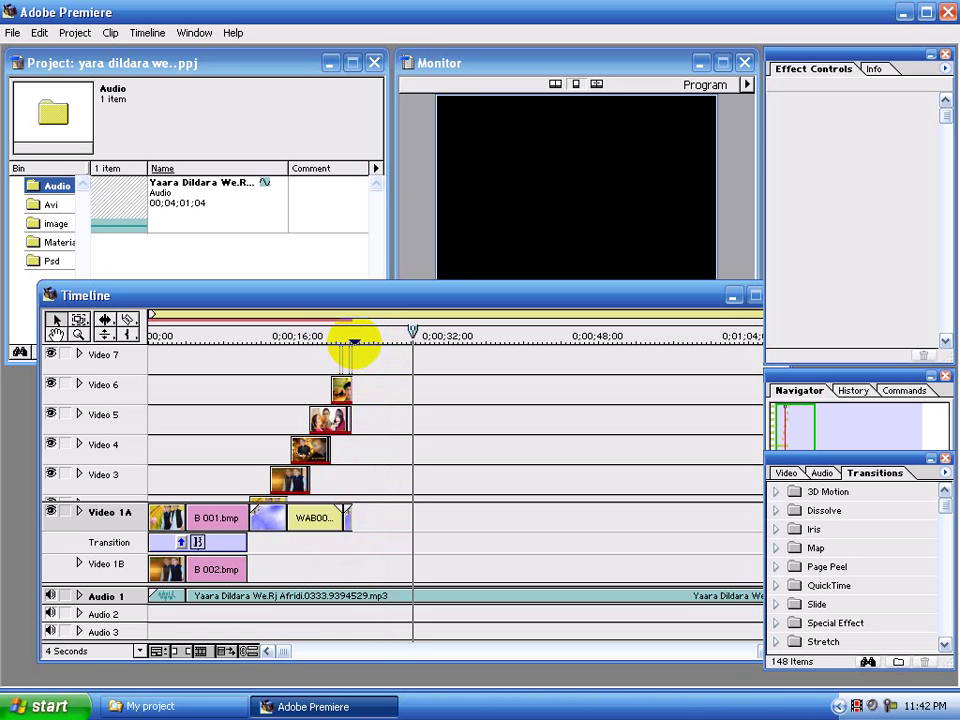
left_click(354, 338)
left_click_drag(352, 340, 350, 338)
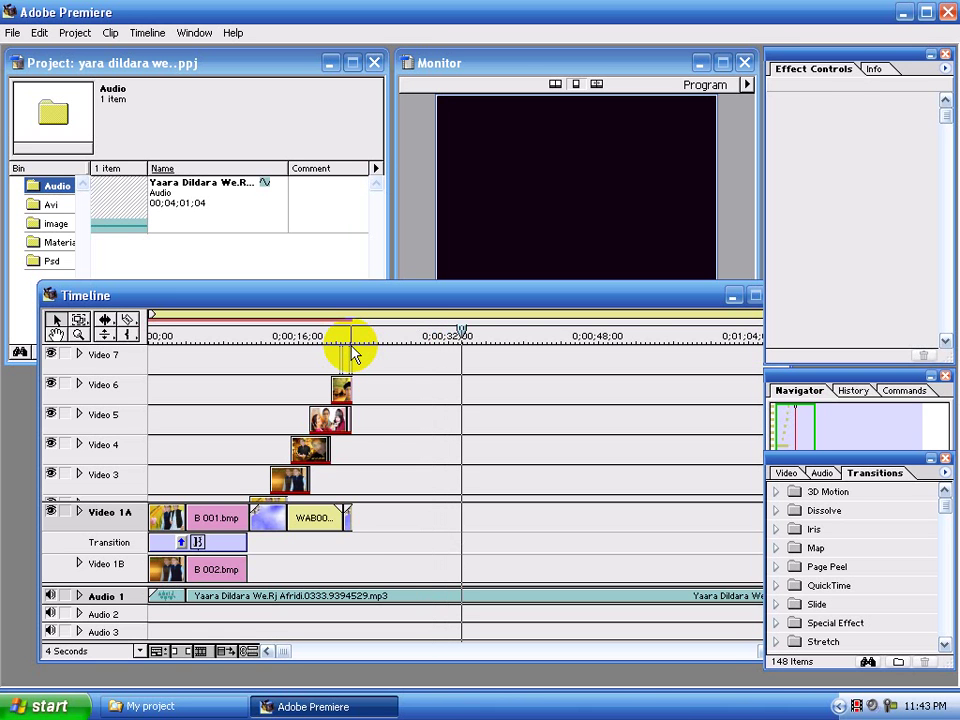
Place g 007.bmp and g 006.bmp from the image bin consecutively on Video 1A after the last clip, up to about 33 seconds
left_click(460, 330)
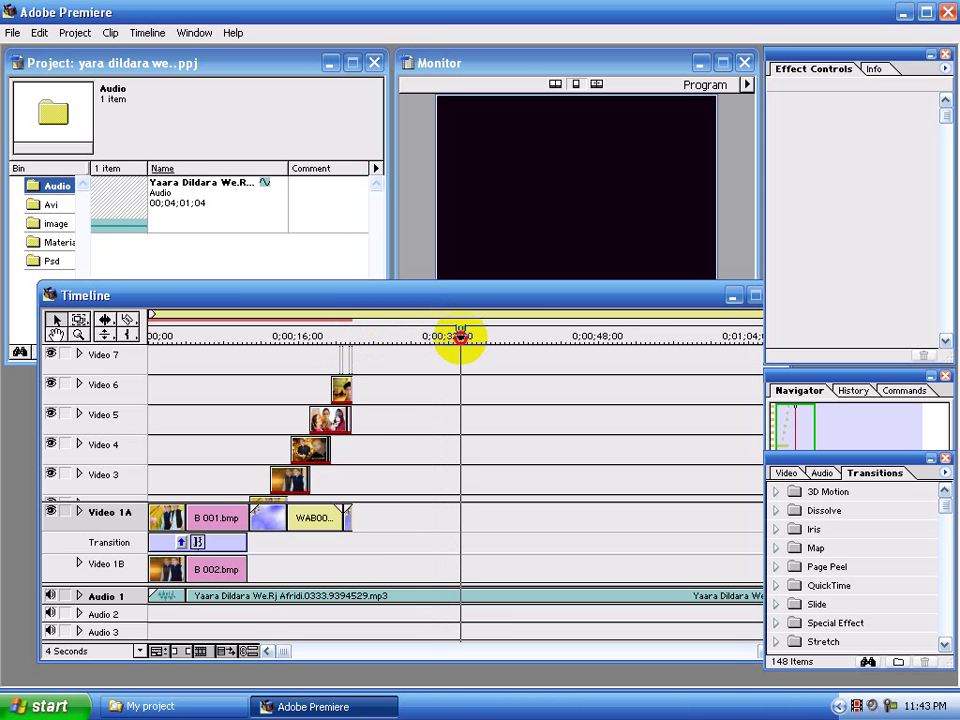
left_click(55, 224)
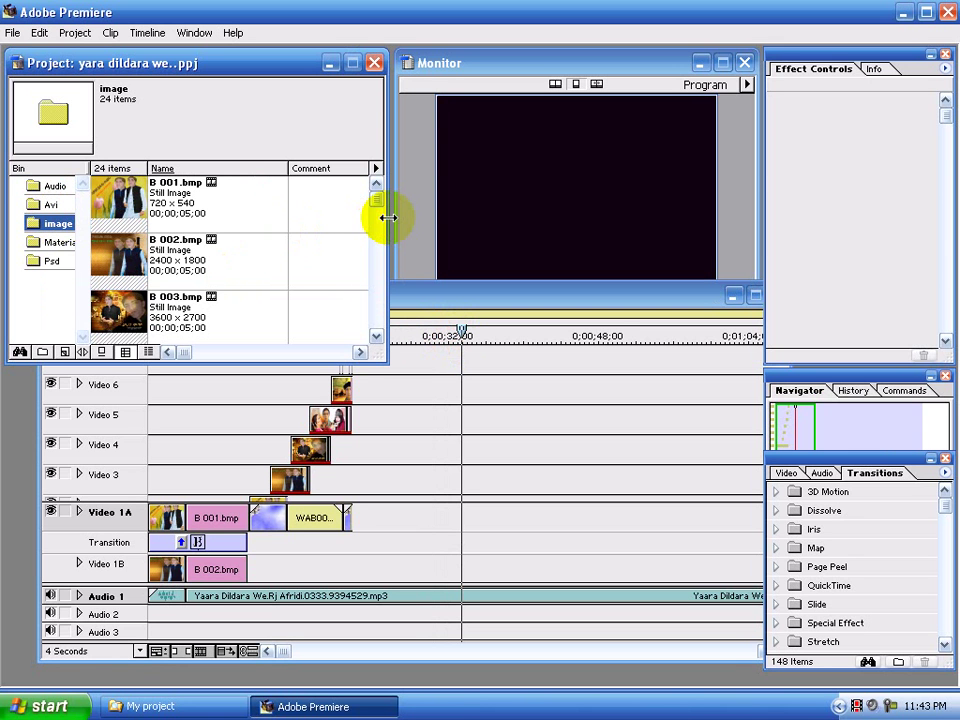
left_click_drag(380, 207, 374, 330)
left_click_drag(133, 285, 375, 522)
left_click_drag(120, 195, 458, 515)
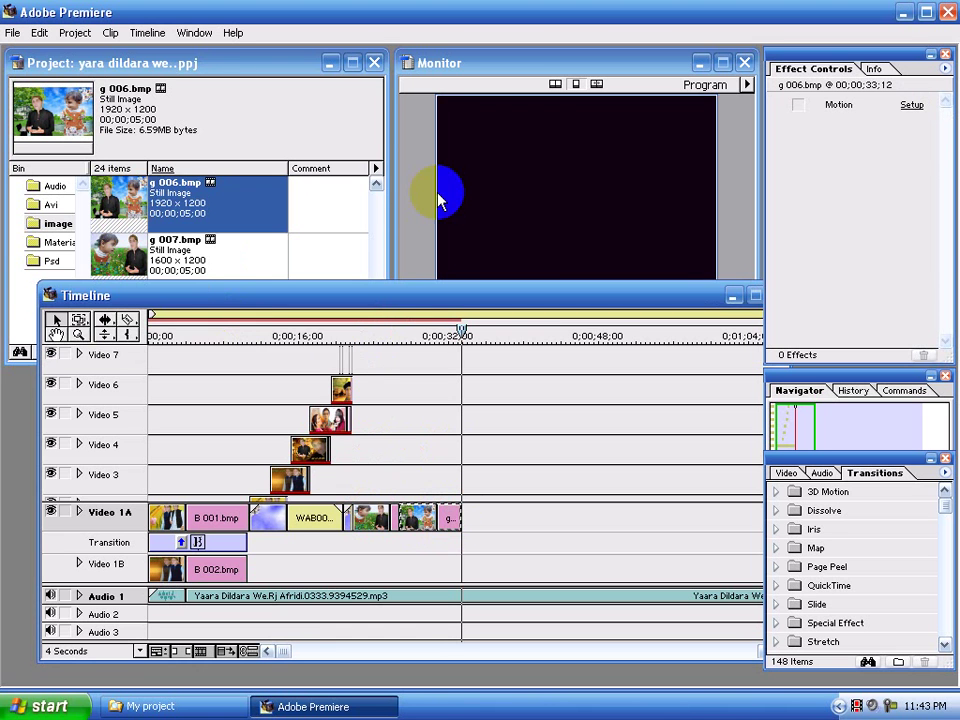
Add a Hollywood FX 4.6 transition to the Transition track beneath the g 007.bmp clip
left_click(377, 185)
left_click_drag(382, 318, 380, 332)
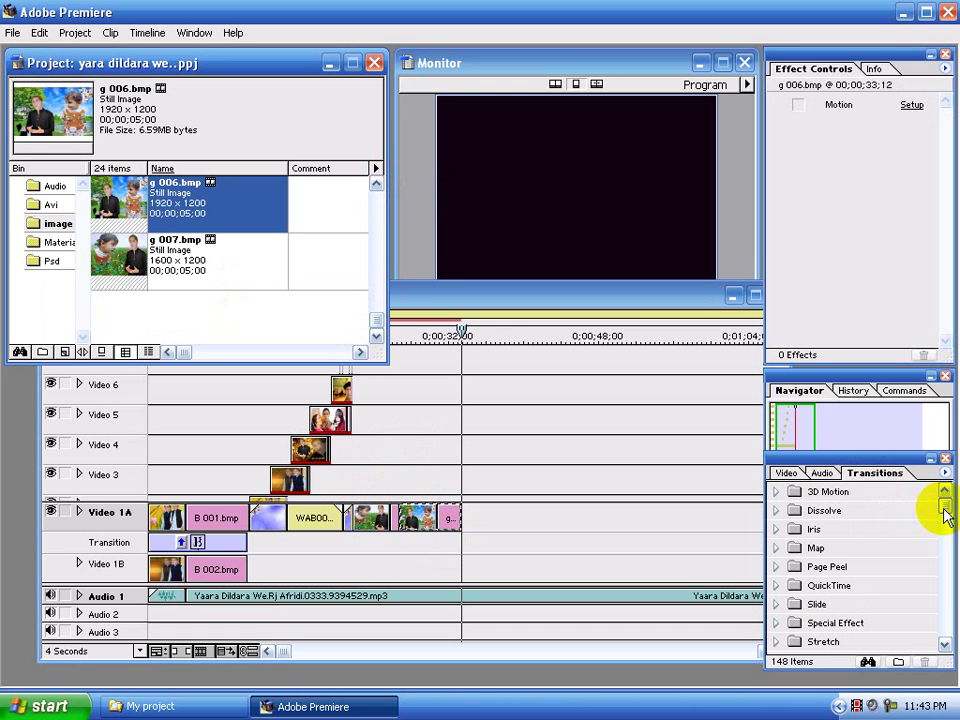
left_click_drag(944, 563, 943, 643)
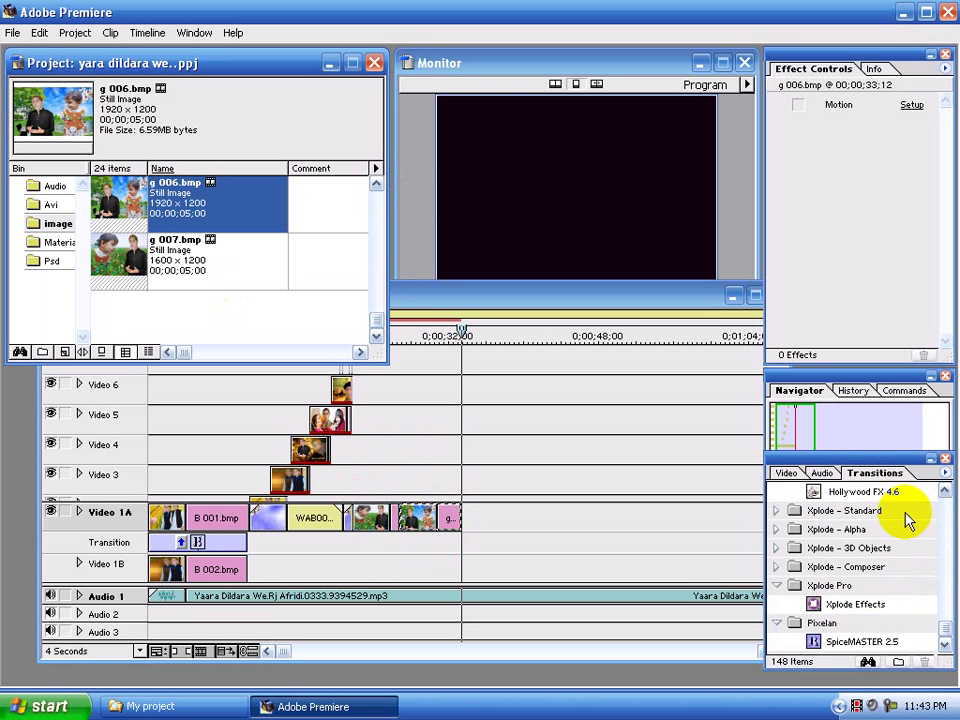
left_click_drag(885, 496, 397, 542)
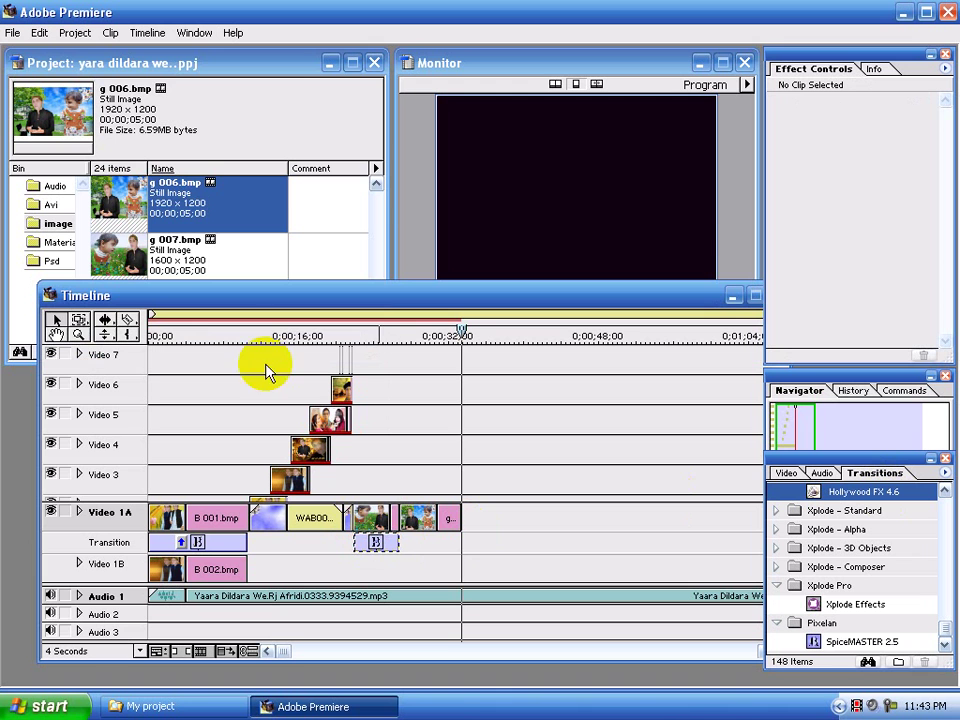
Place g 005.bmp and g 004.bmp on Video 1B beneath the new clips and add a second Hollywood FX 4.6 transition under g 006.bmp
left_click(377, 185)
left_click_drag(118, 250, 414, 568)
left_click_drag(118, 190, 475, 580)
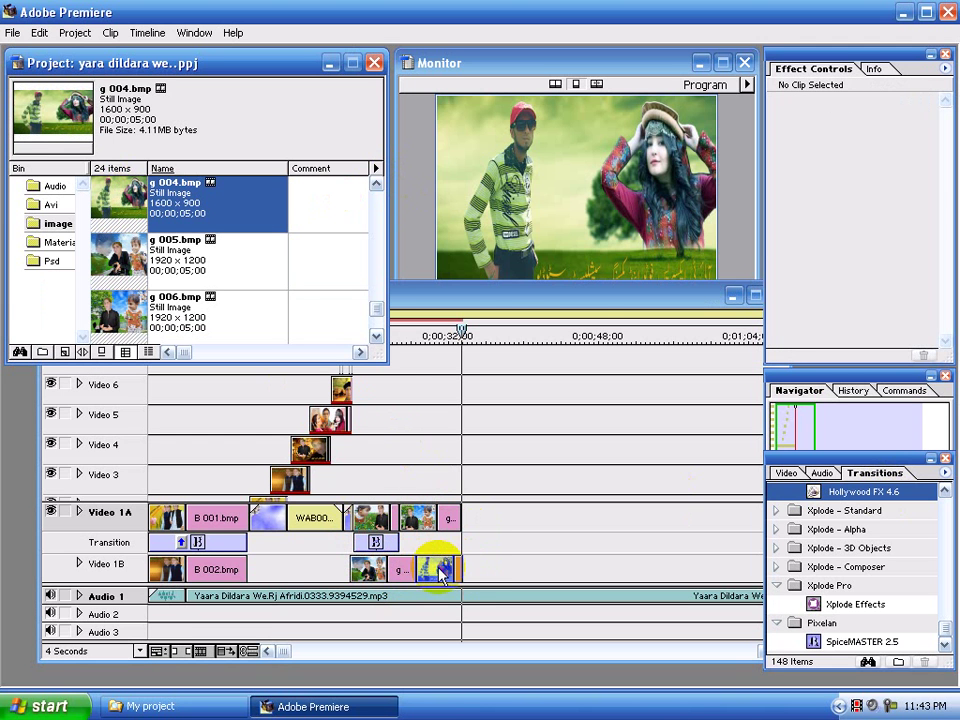
left_click_drag(810, 496, 460, 540)
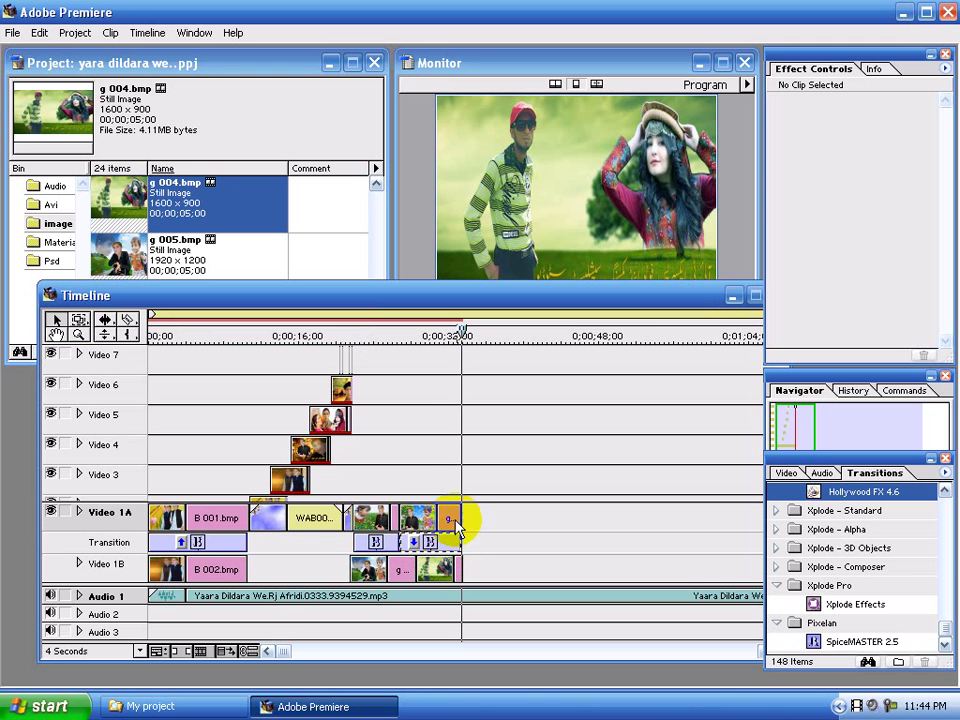
Apply effect 31 from the CHINESE 02 catalog to the first new Hollywood FX transition
double_click(378, 545)
left_click(828, 124)
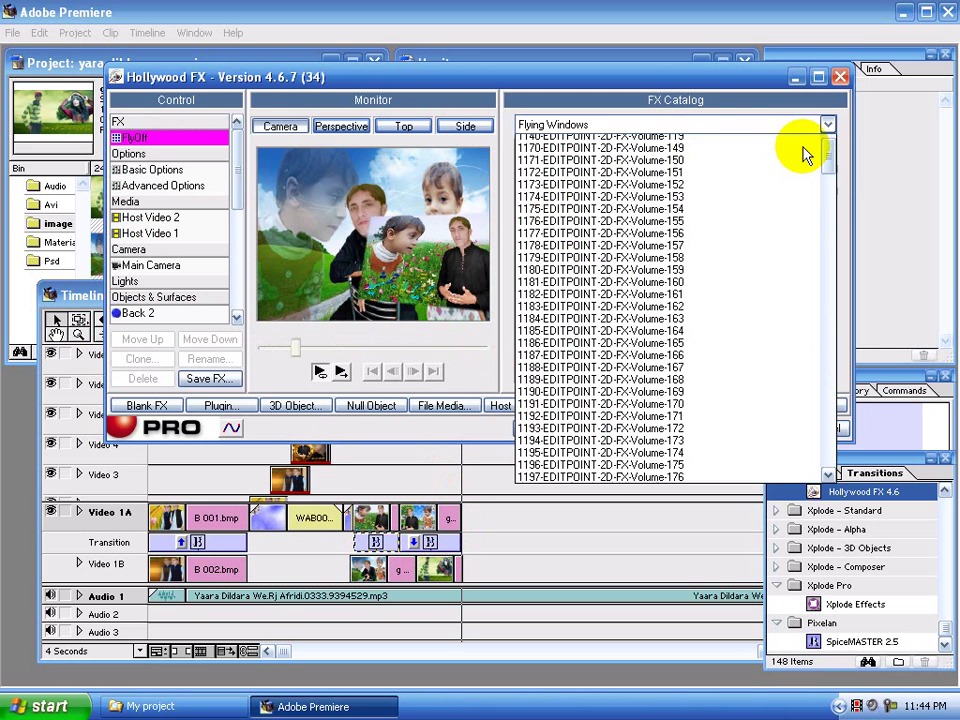
left_click_drag(829, 178, 805, 349)
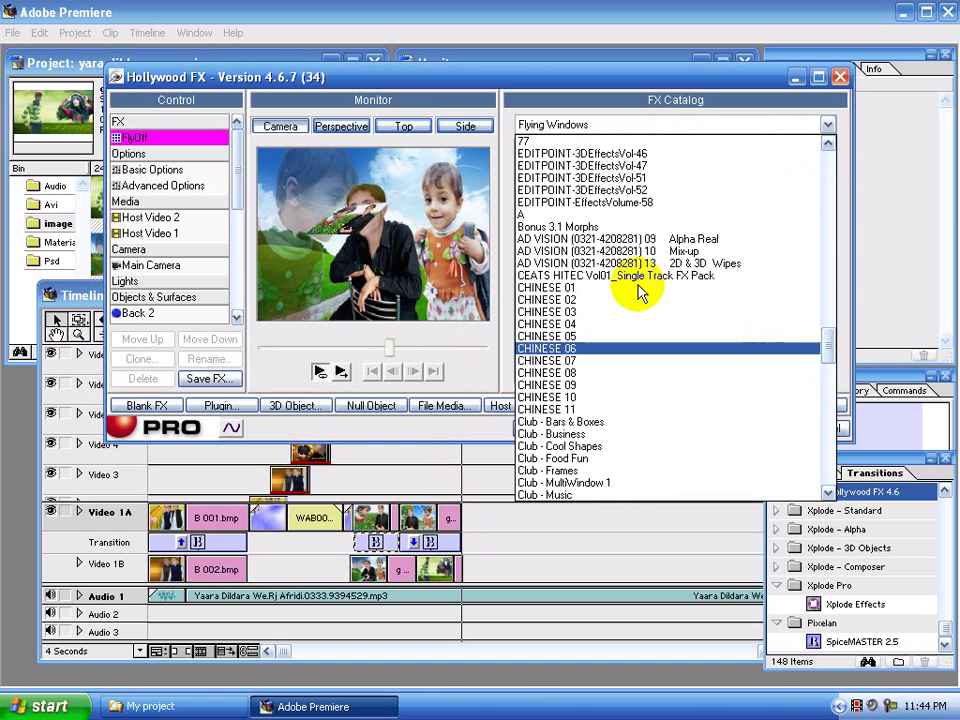
left_click(638, 289)
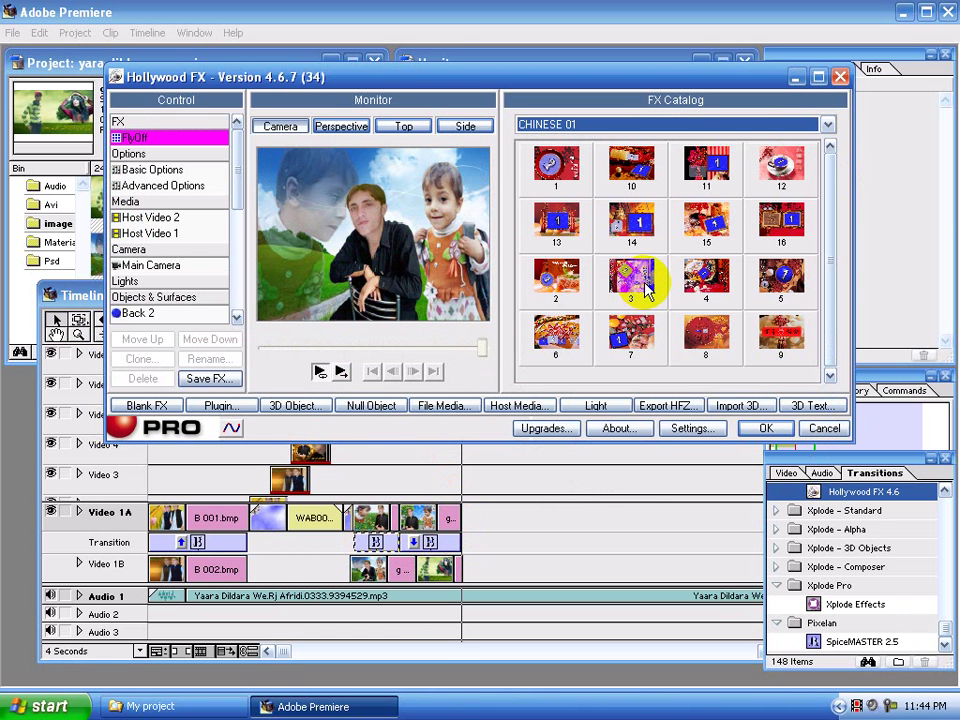
scroll(645, 290, "down", 1)
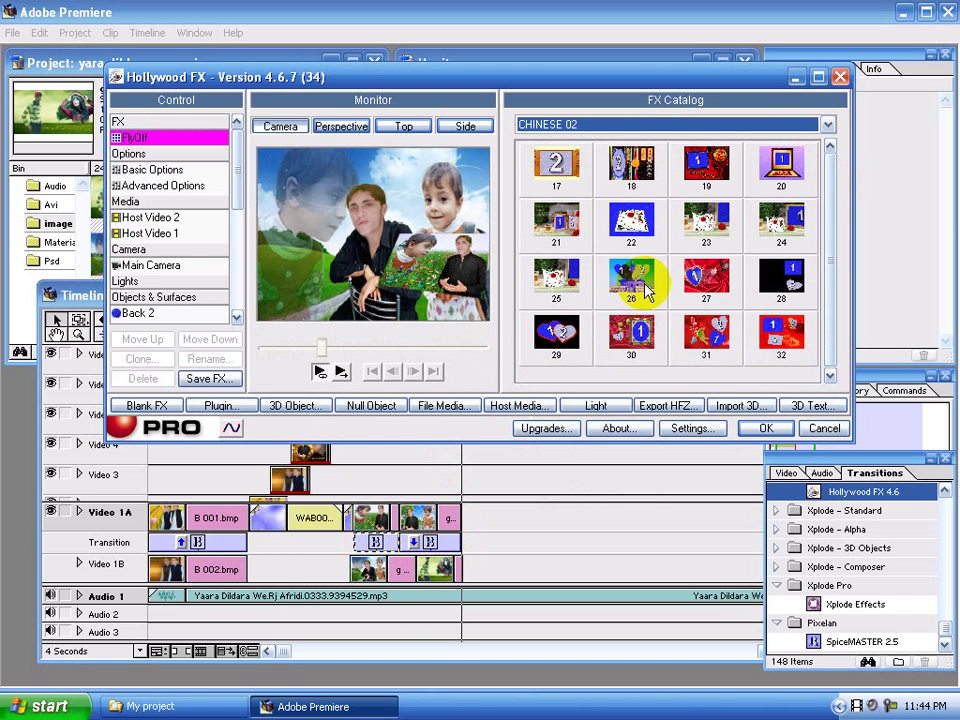
left_click(712, 340)
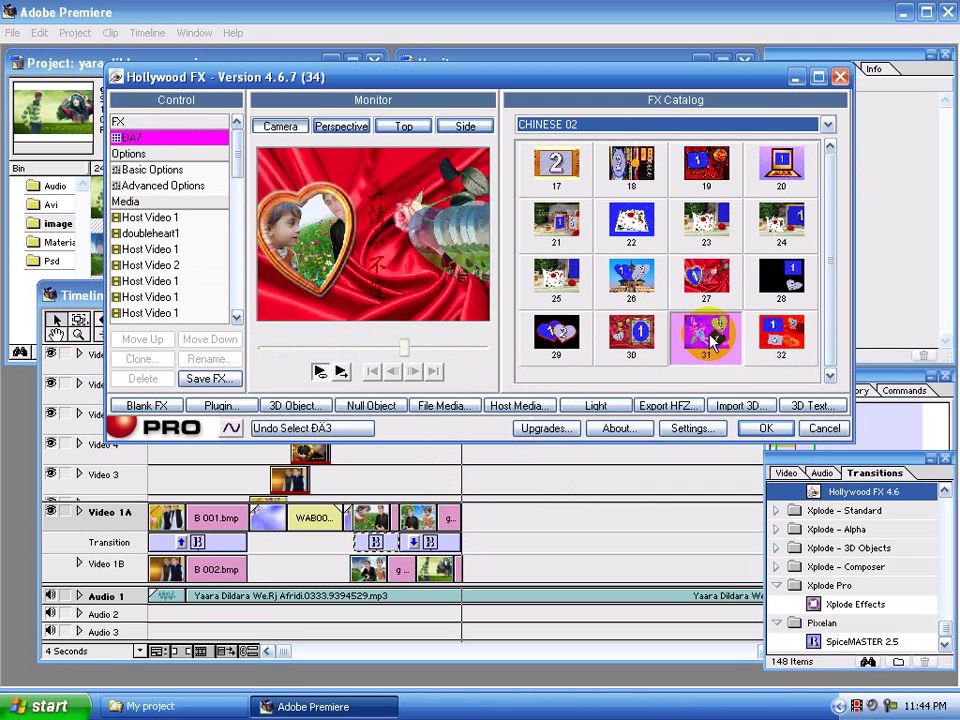
left_click(762, 429)
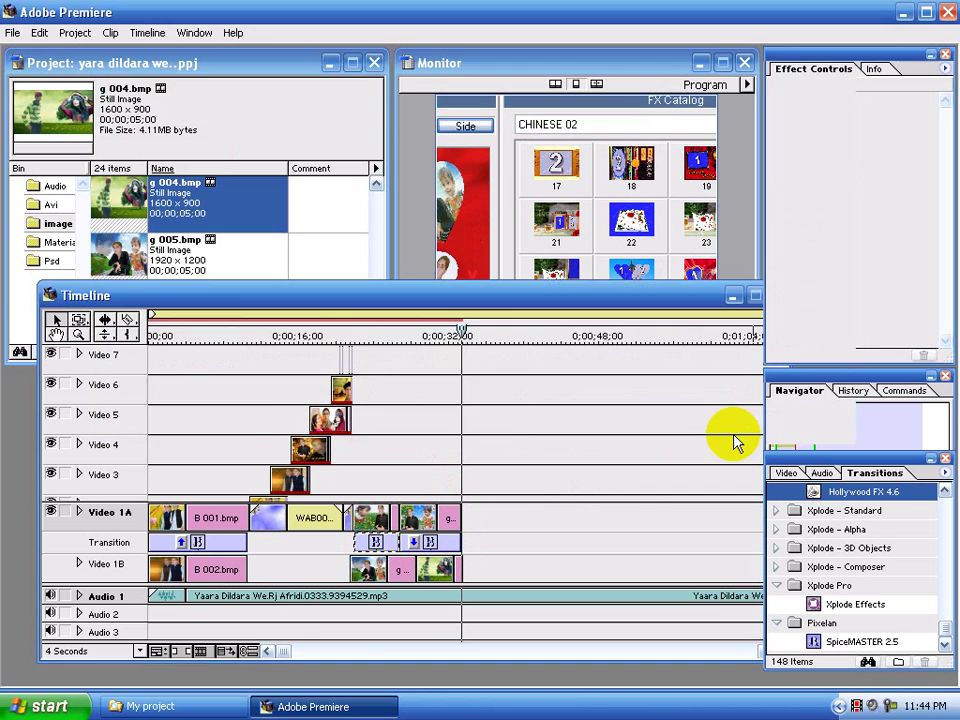
Apply EditPoint H-016 from the EDITPOINT-3DEffectsVol-51 catalog to the second new Hollywood FX transition
double_click(449, 541)
left_click(696, 127)
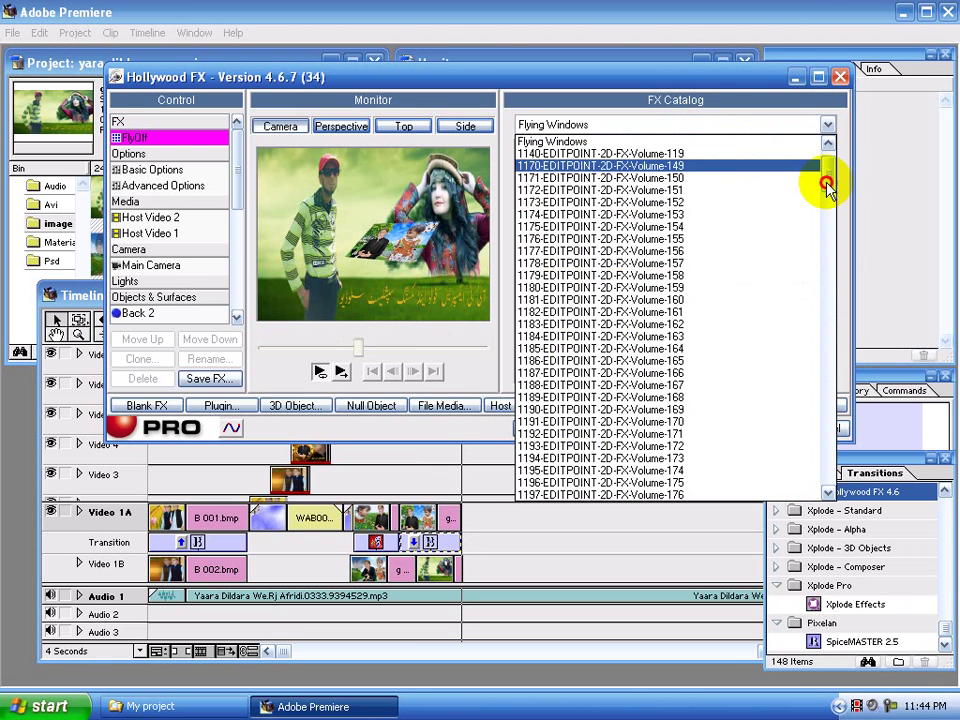
left_click_drag(828, 188, 829, 345)
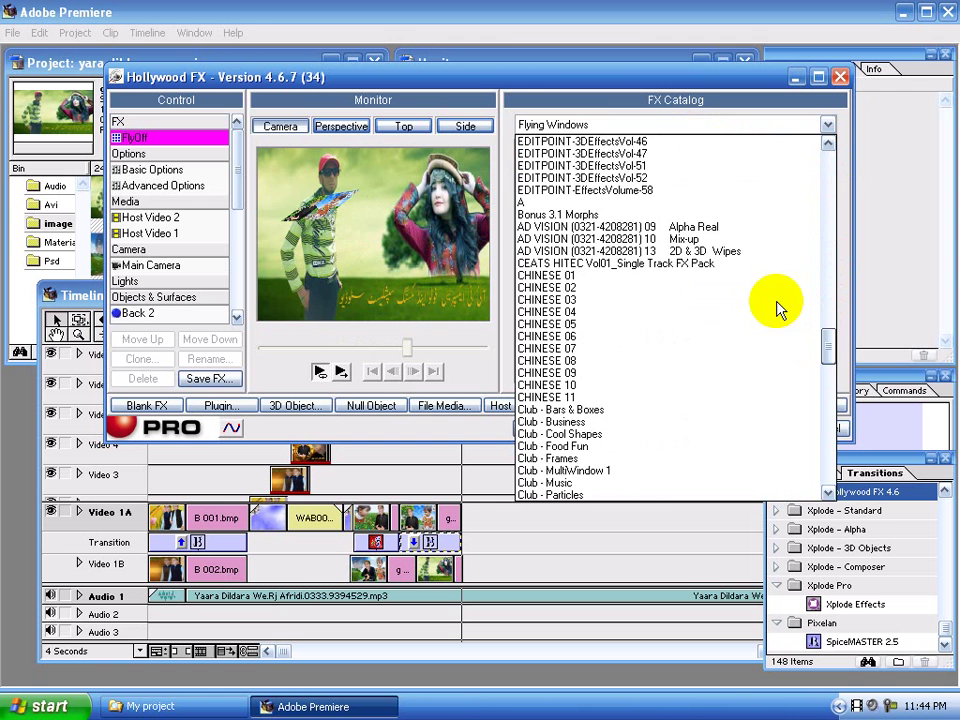
left_click(612, 141)
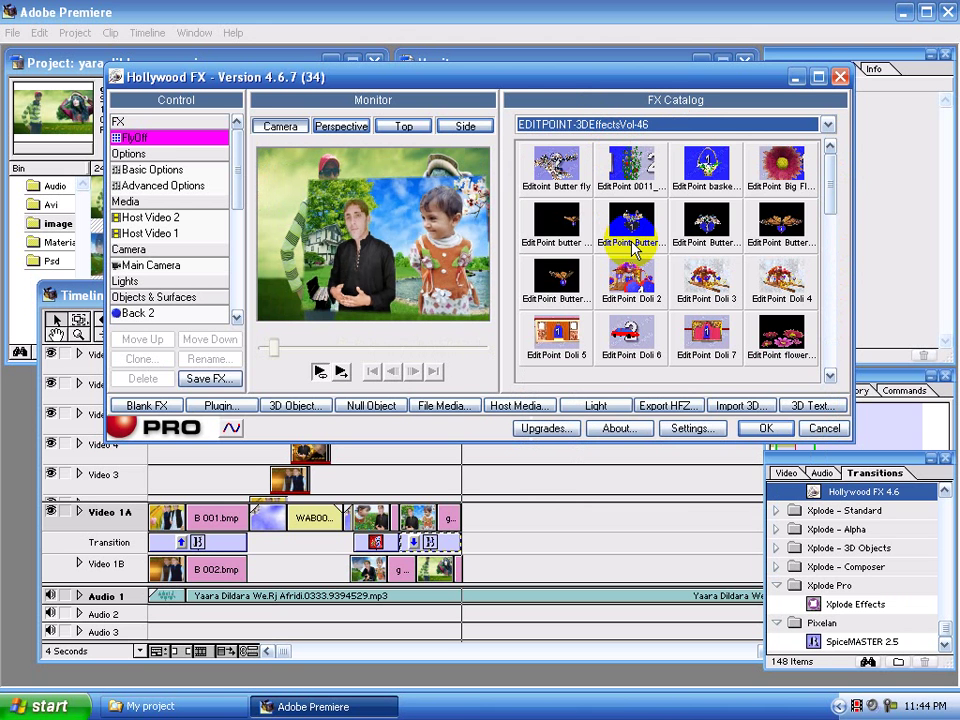
key("Down")
key("Down")
key("Down")
key("Down")
key("Down")
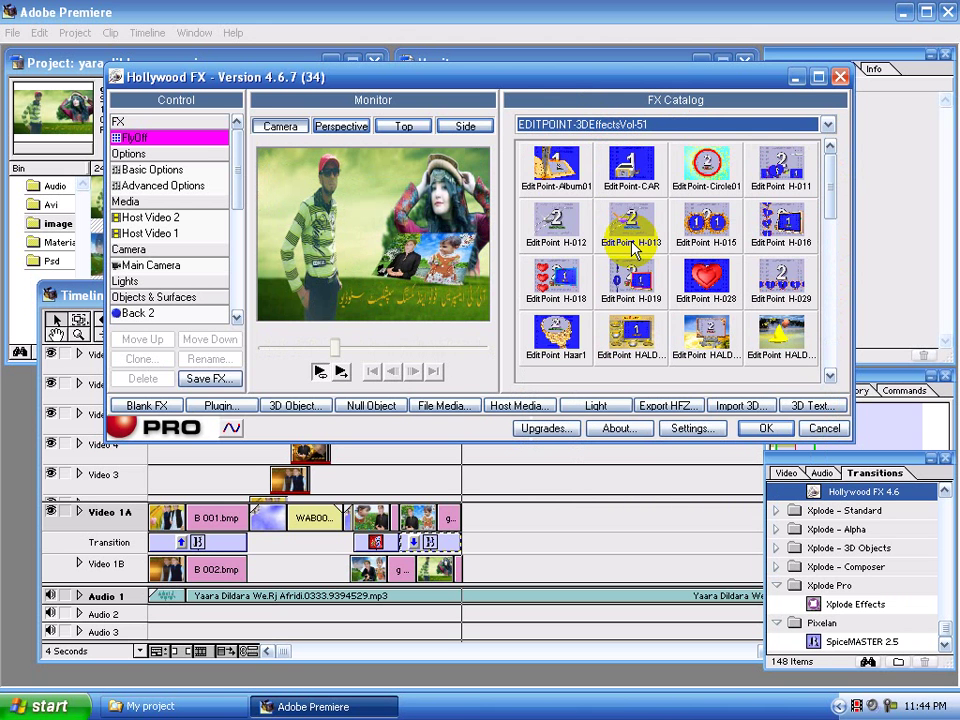
left_click(790, 225)
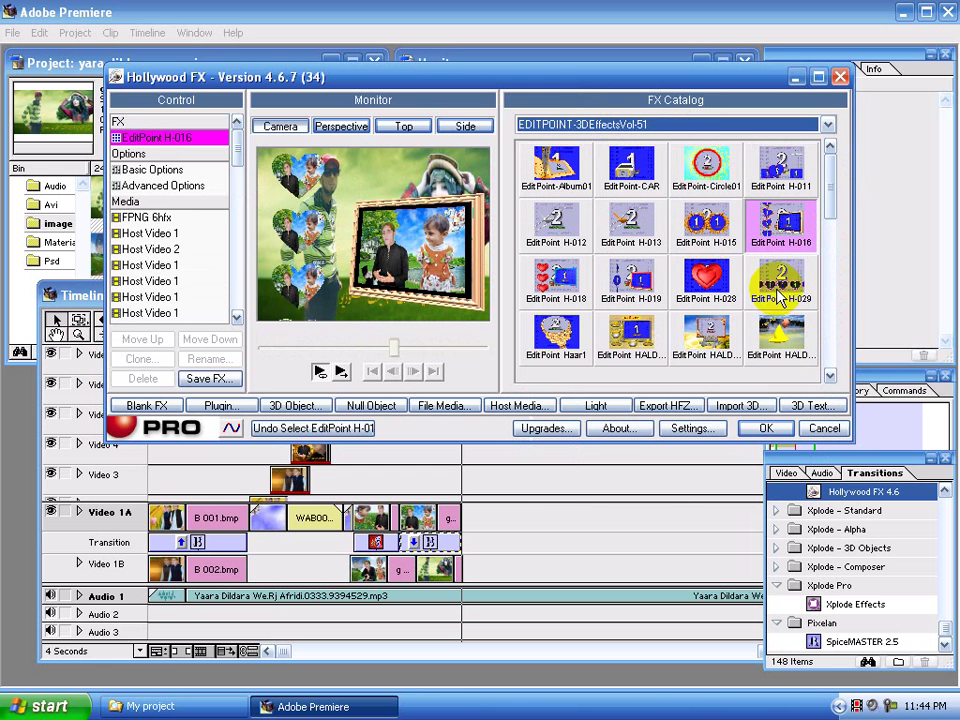
left_click(765, 430)
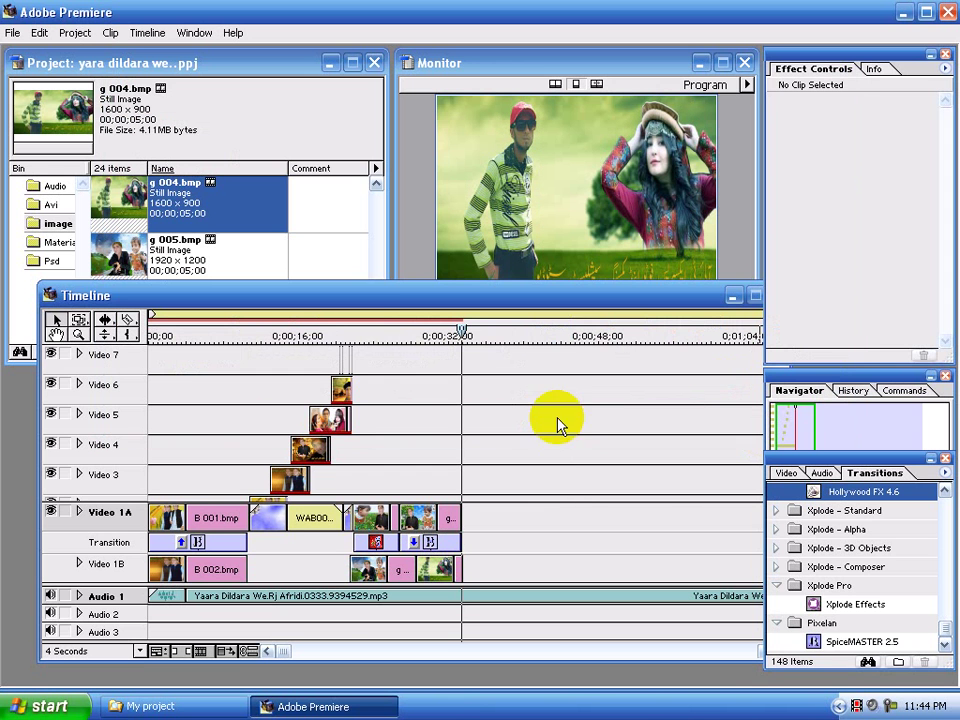
Preview the sequence from just before g 007.bmp and extend the end of g 006.bmp on Video 1A to match the Video 1B clip
left_click_drag(357, 337, 348, 338)
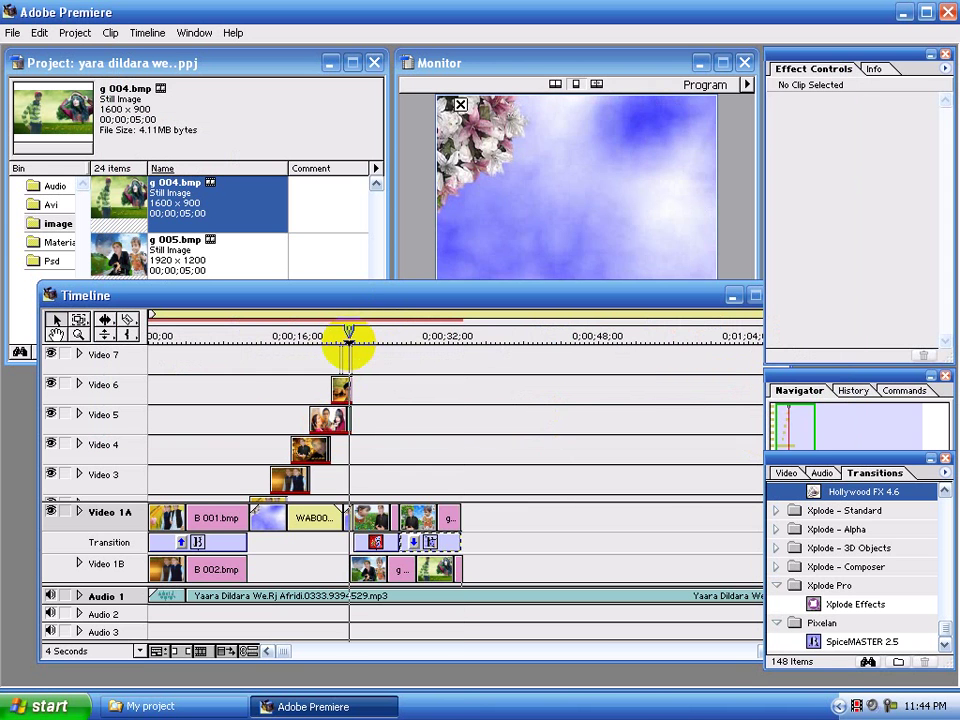
key("space")
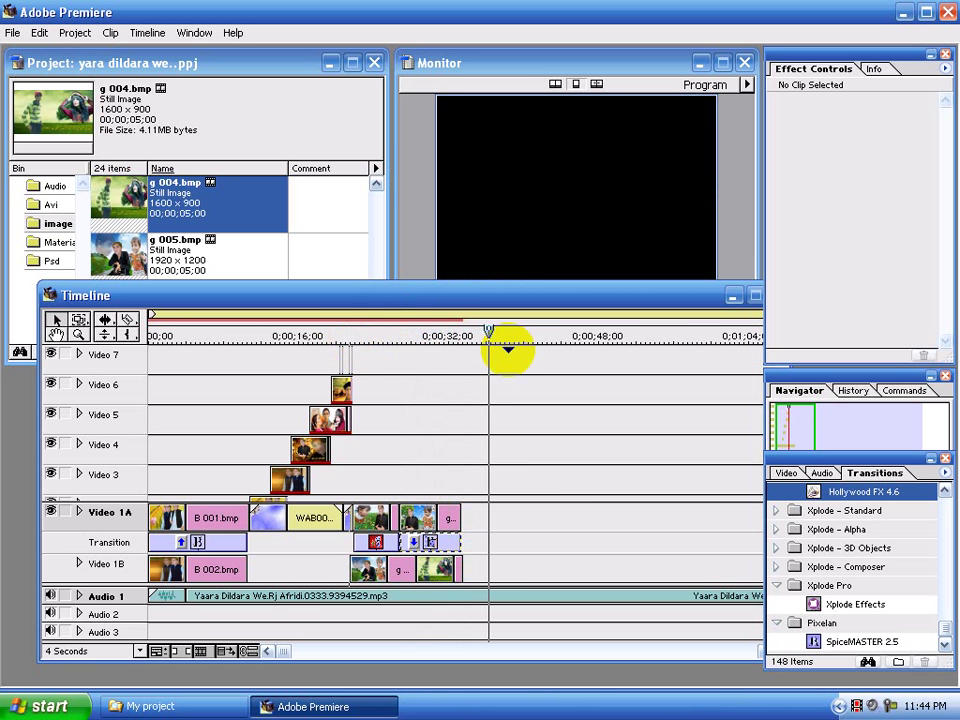
left_click_drag(459, 508, 461, 508)
Open the project's Audio folder in Windows Explorer, play its mp3 song in Windows Media Player, and return to Adobe Premiere
left_click(861, 708)
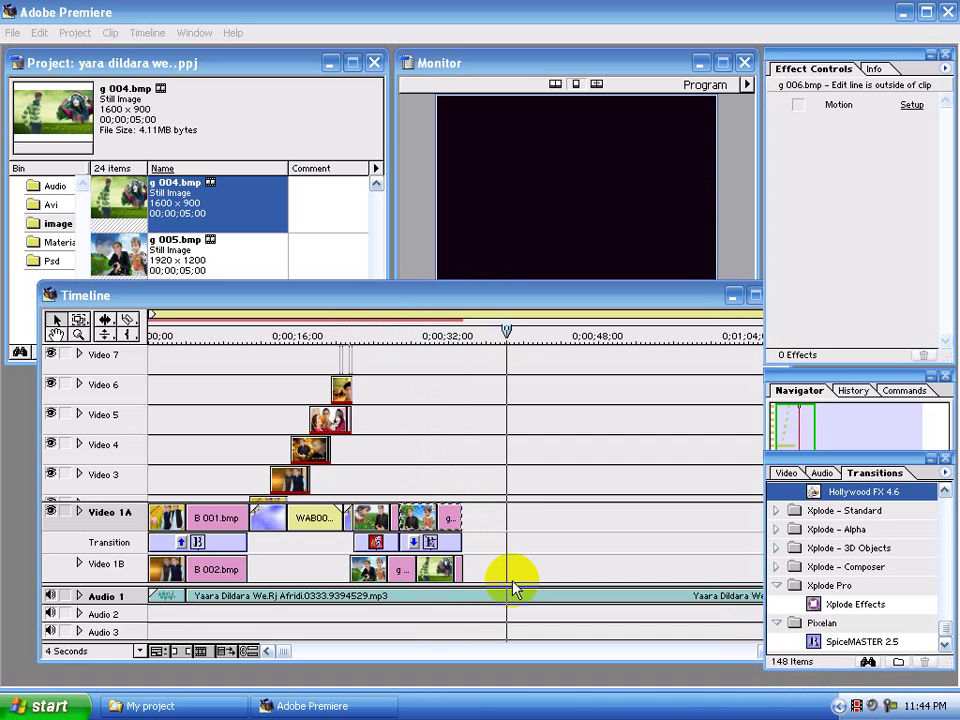
left_click(903, 14)
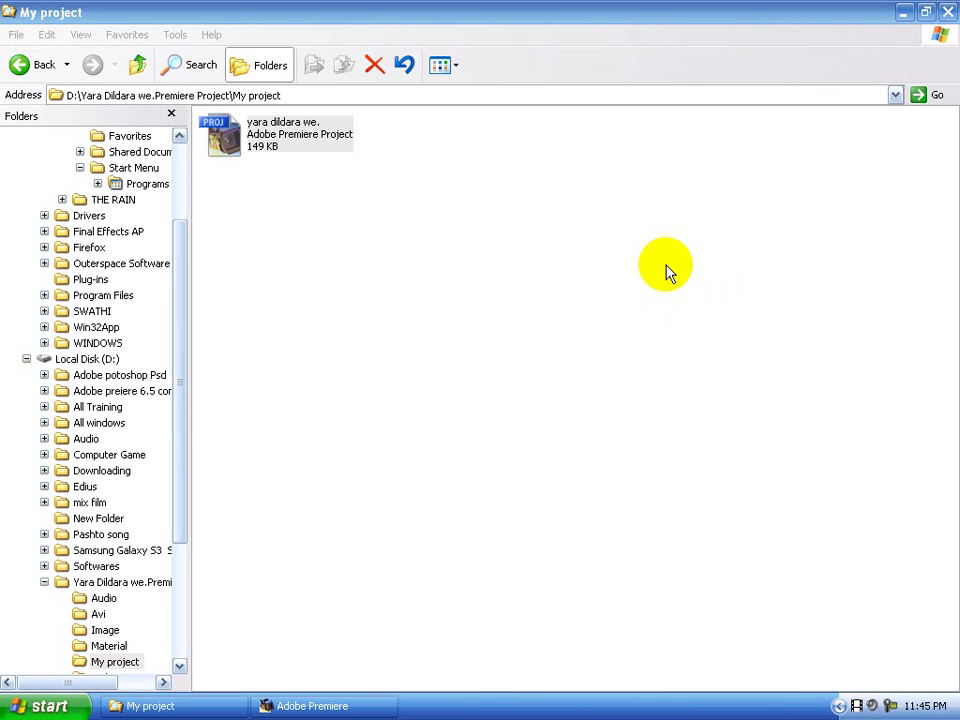
left_click(280, 125)
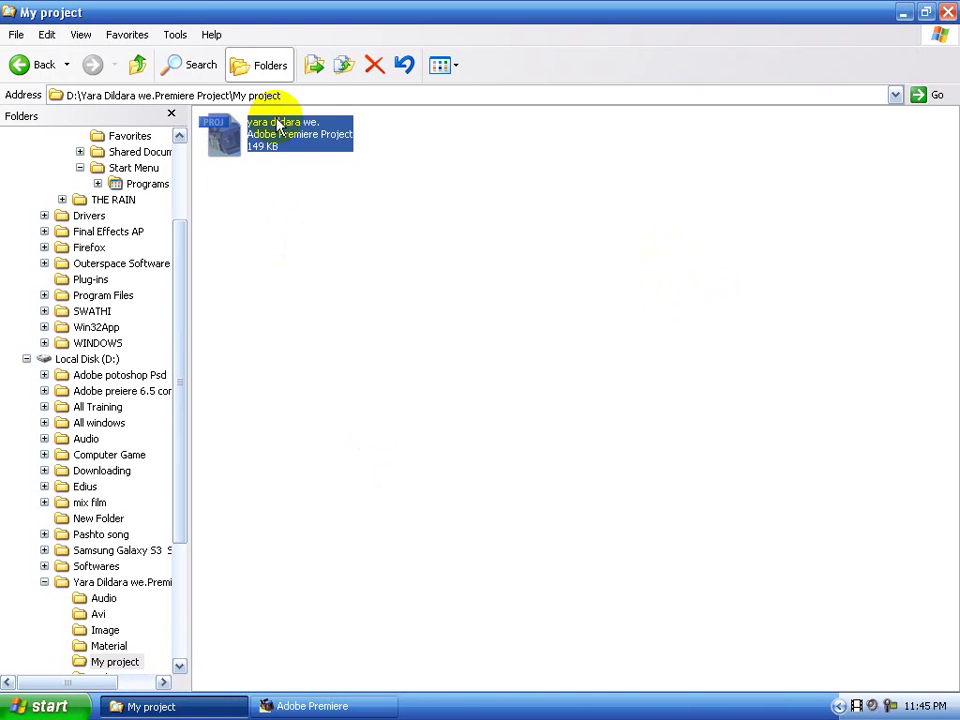
left_click(35, 64)
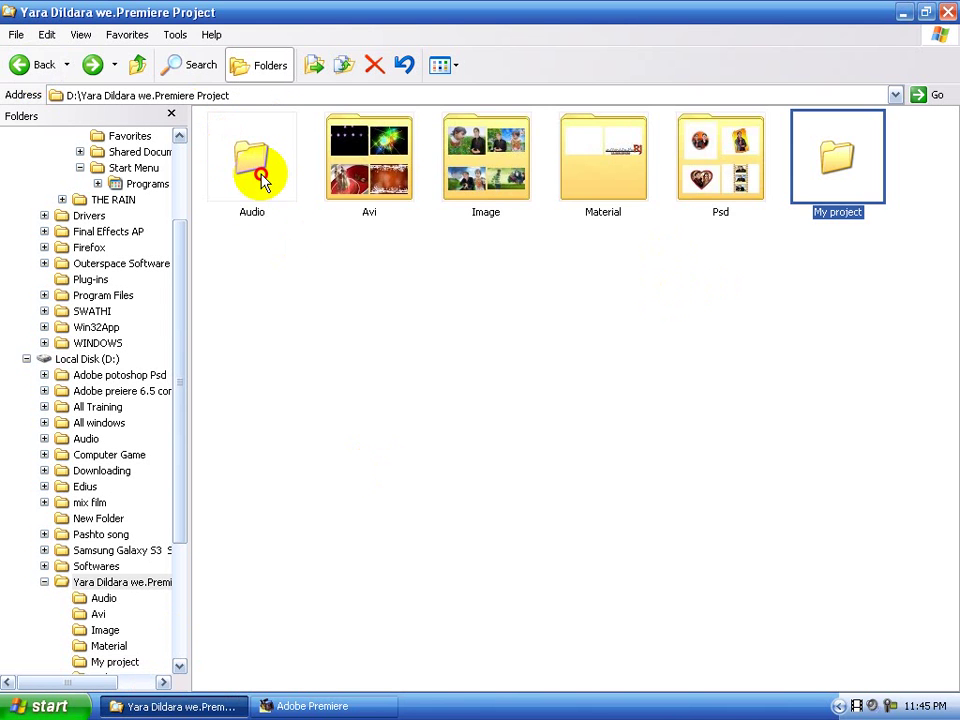
double_click(263, 180)
left_click(290, 133)
right_click(265, 134)
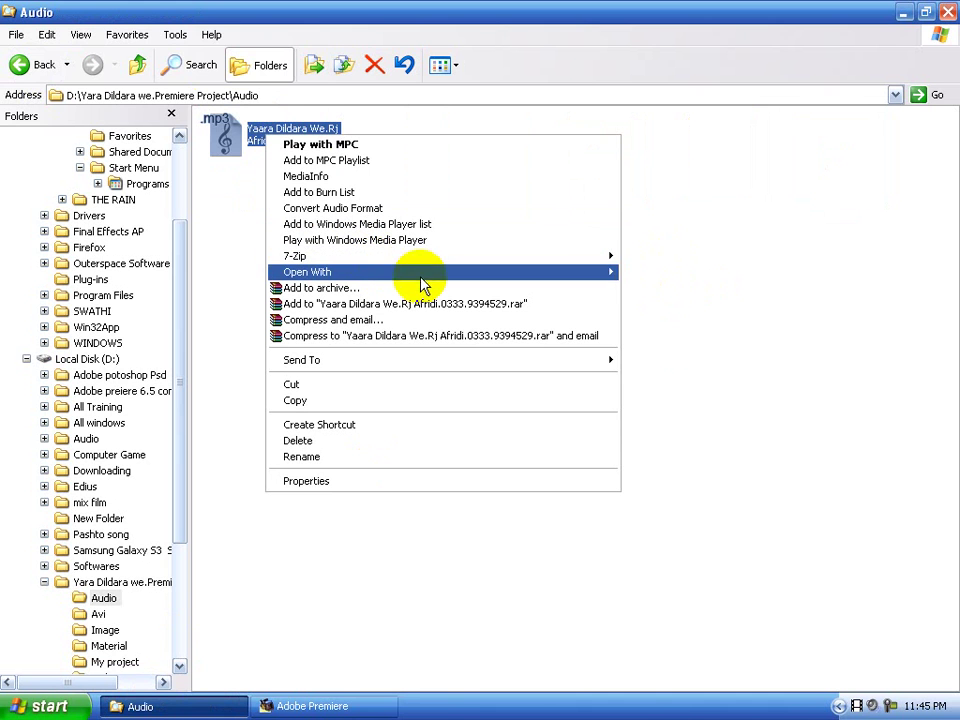
mouse_move(420, 276)
left_click(686, 292)
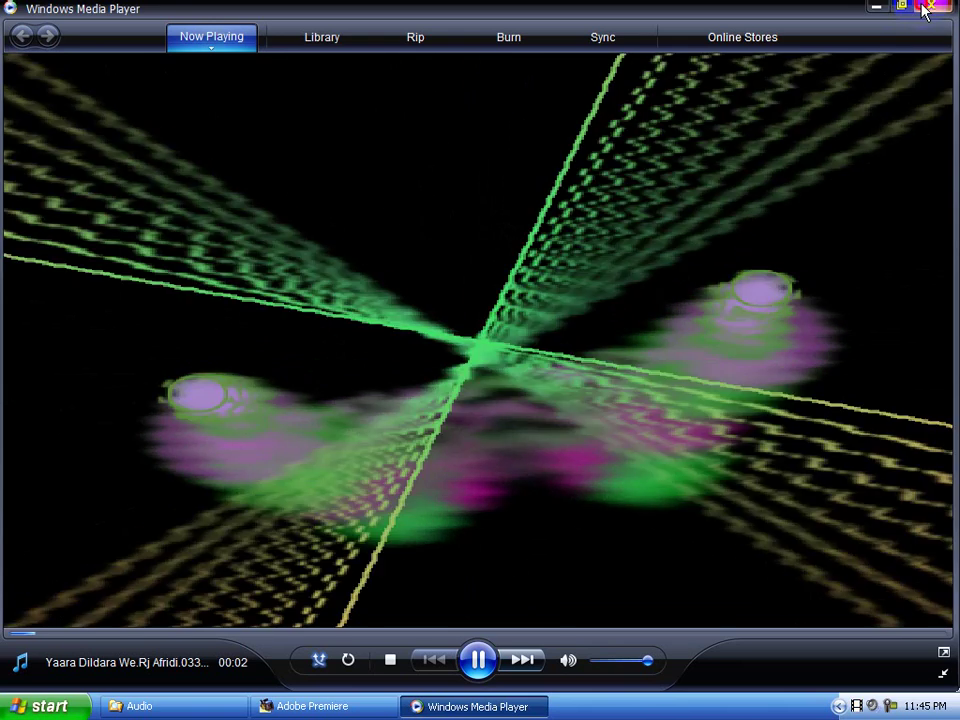
left_click(931, 6)
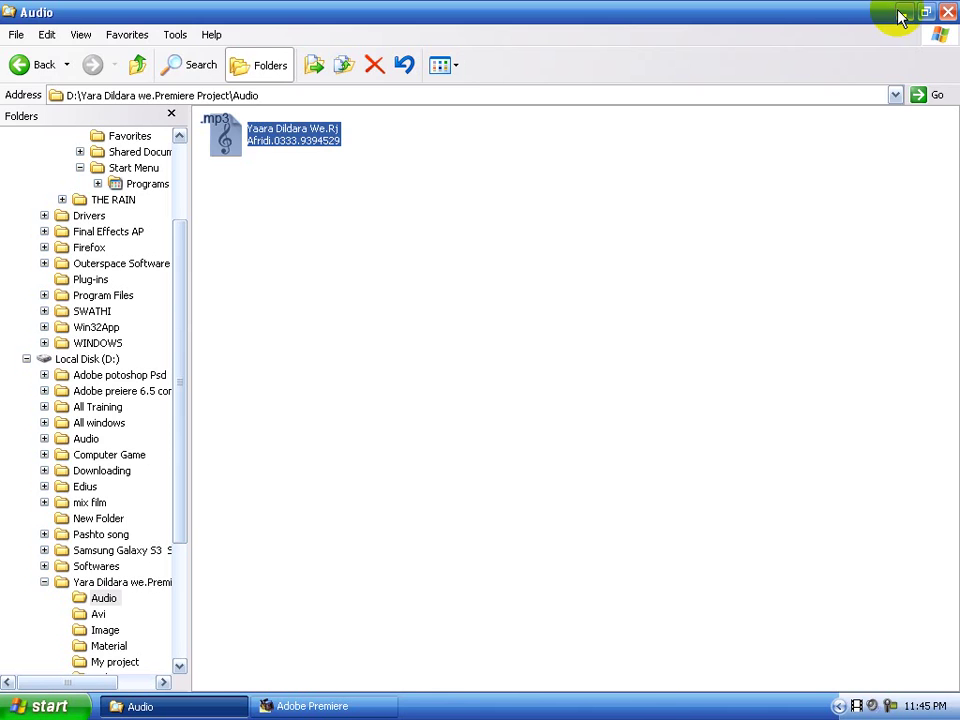
left_click(903, 12)
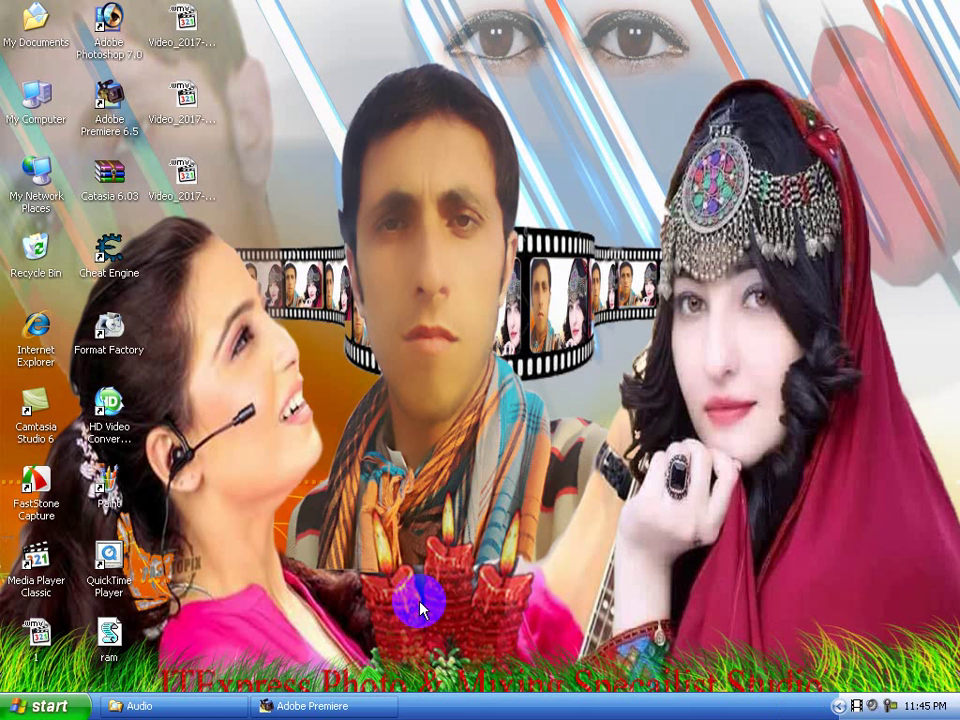
left_click(352, 703)
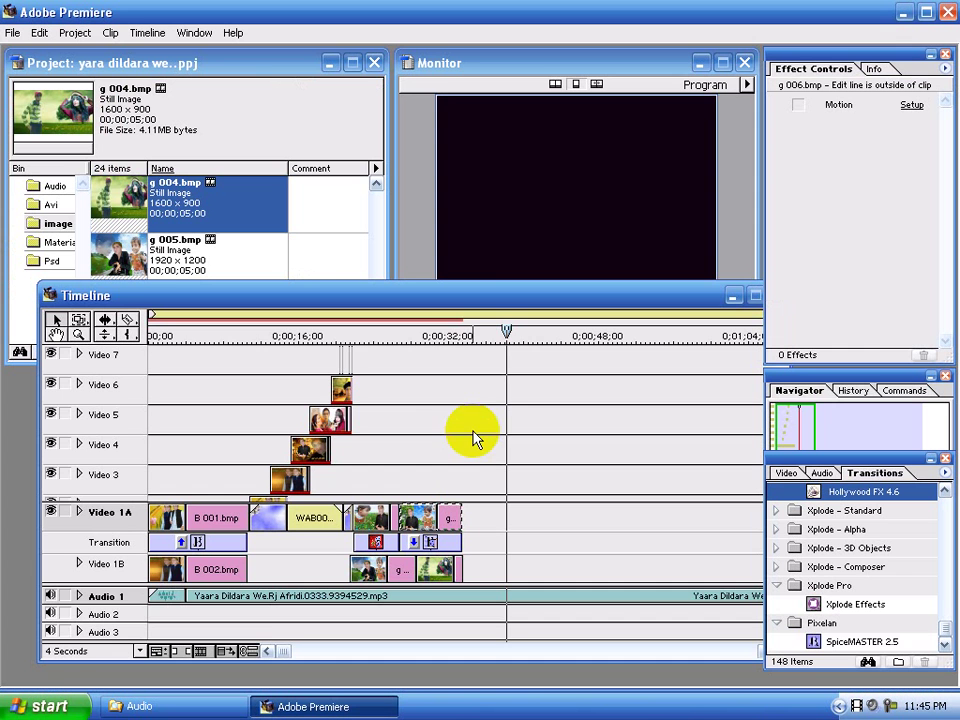
Place the 018 Premier Grafix movie from the Avi bin on Video 1A directly after g 006.bmp
mouse_move(378, 351)
left_mouse_down()
mouse_move(360, 352)
mouse_move(384, 356)
left_mouse_up()
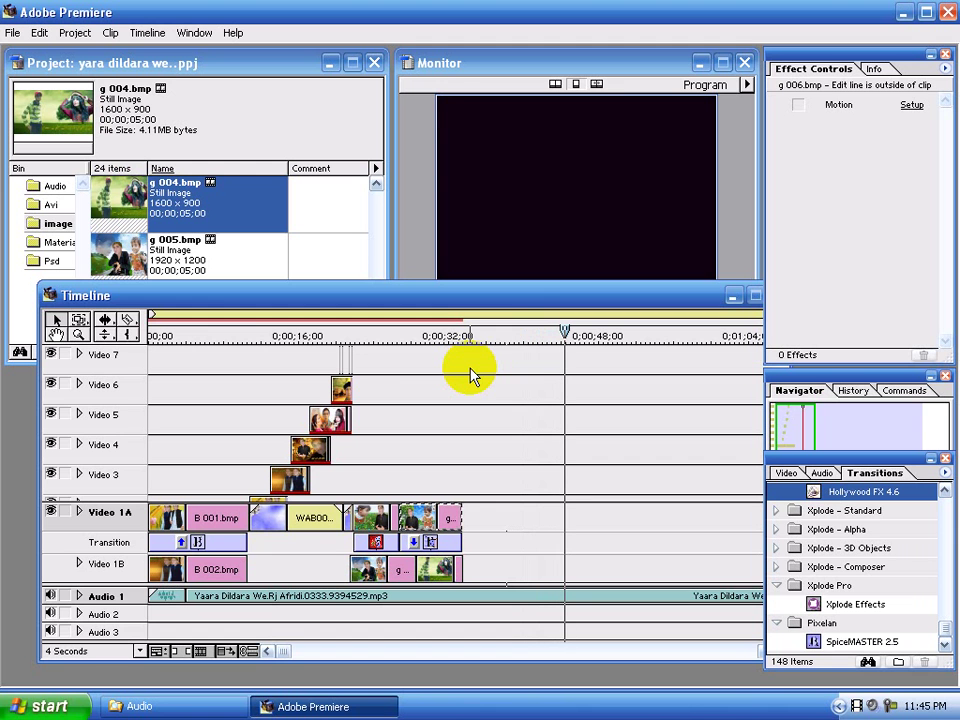
left_click_drag(224, 300, 221, 321)
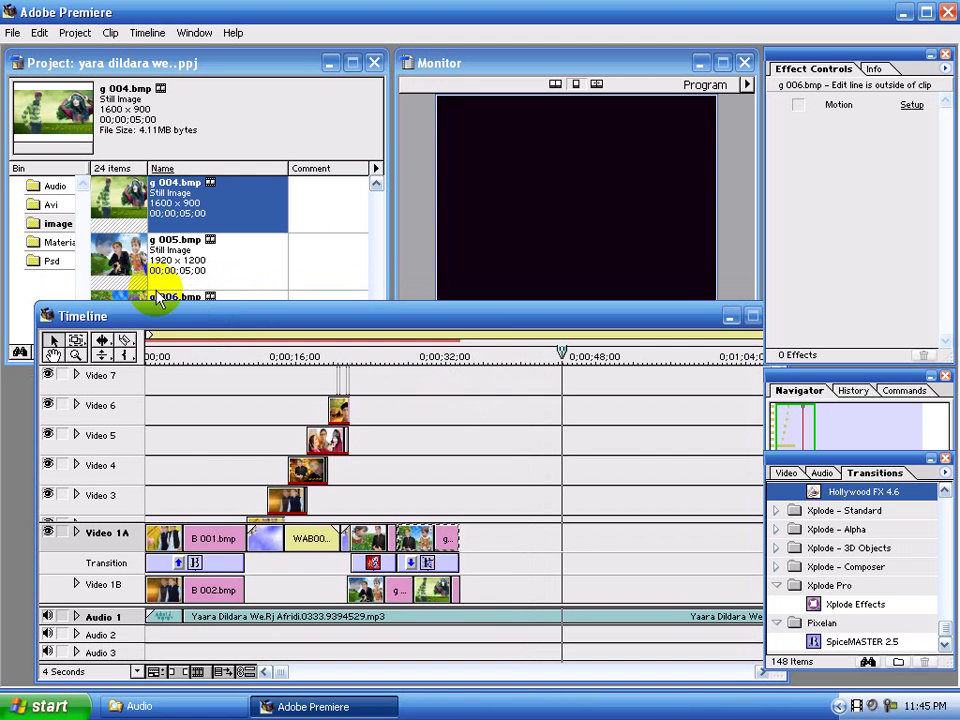
left_click(55, 205)
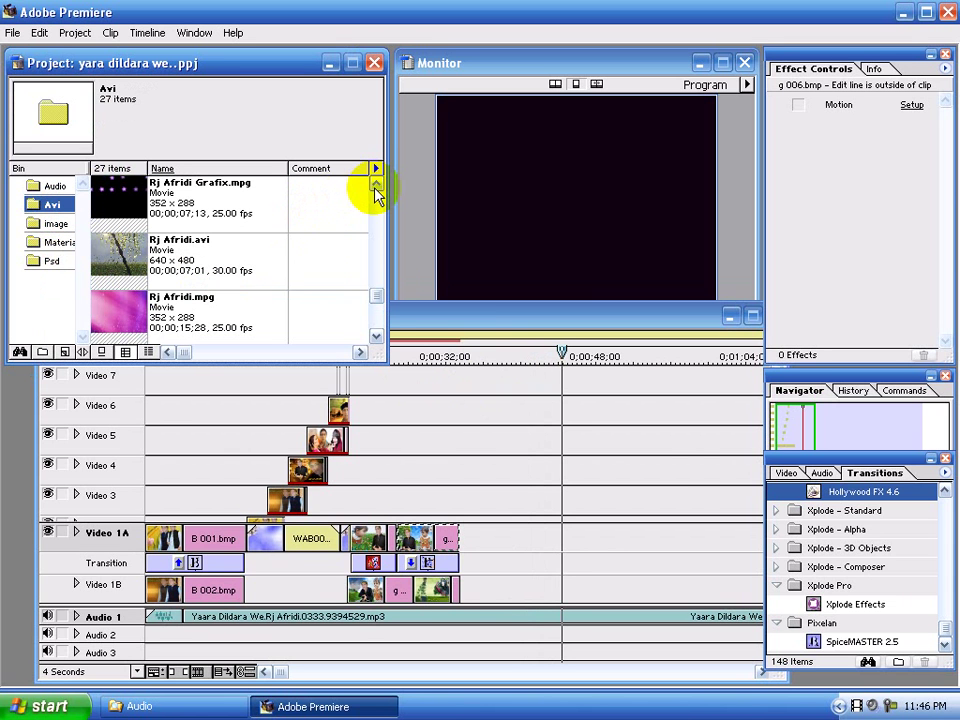
left_click(375, 321)
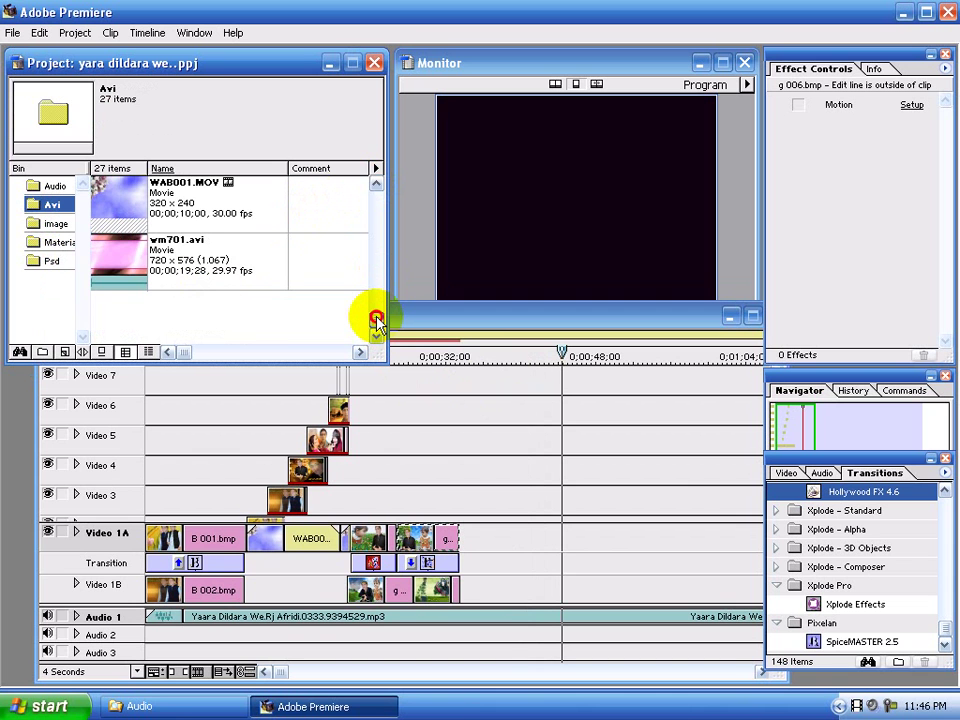
left_click_drag(376, 318, 375, 196)
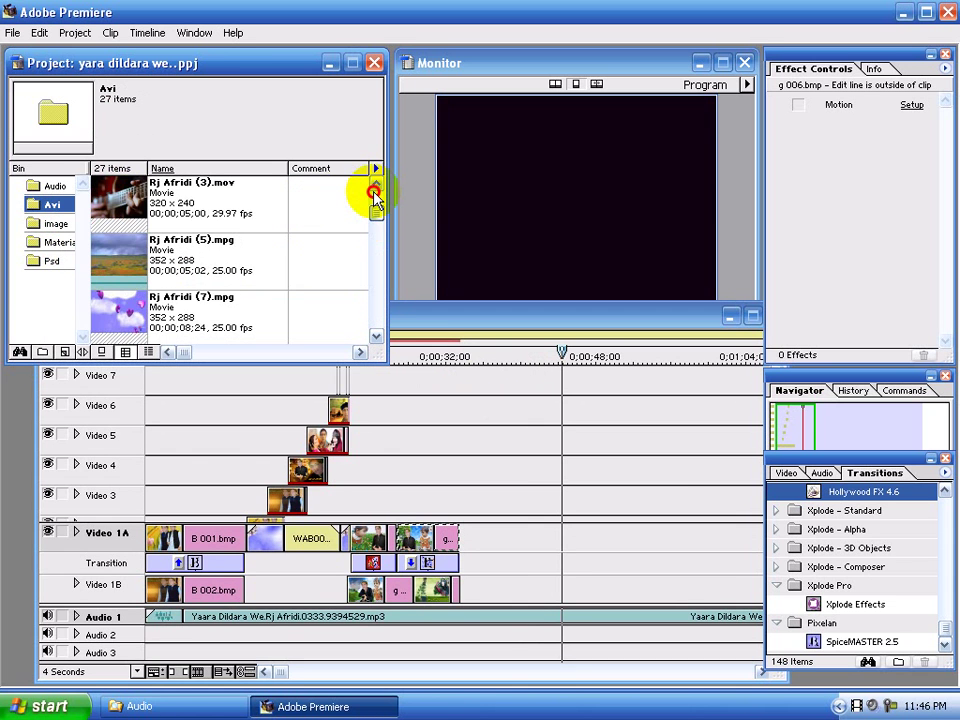
scroll(253, 214, "up", 2)
scroll(118, 198, "up", 1)
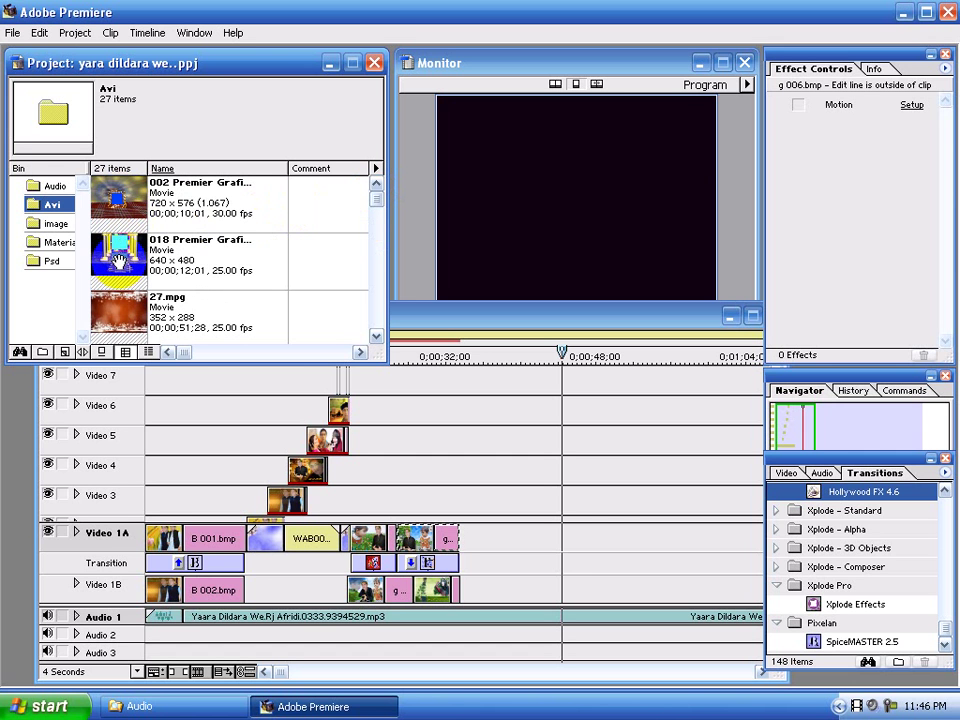
left_click_drag(118, 262, 497, 534)
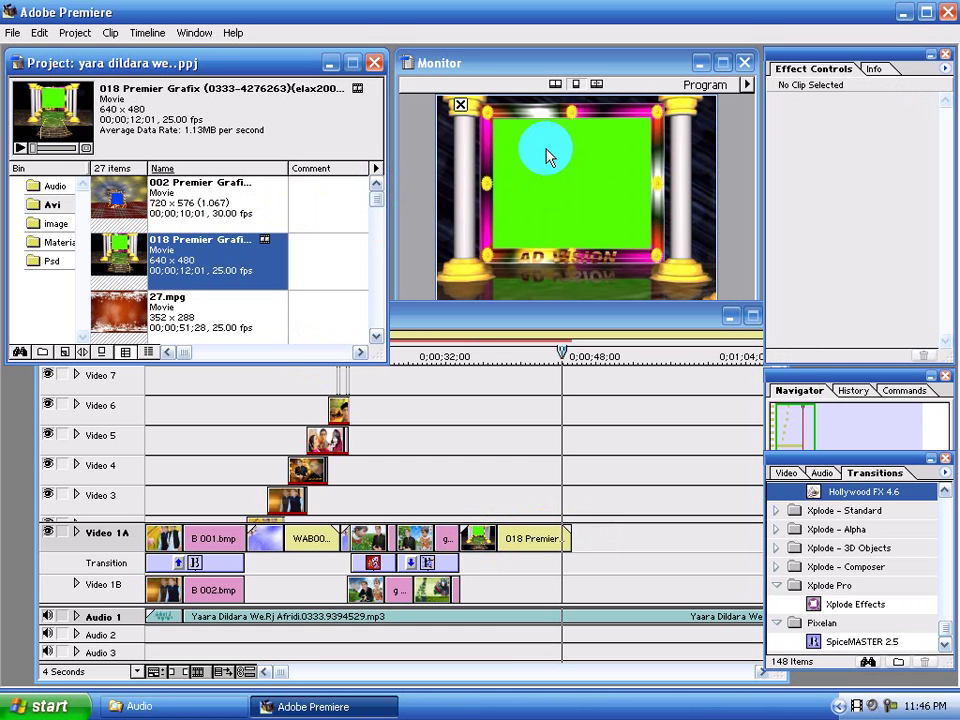
Move the 018 Premier Grafix clip to Video 4, and place B 003.bmp beneath it on Video 3 with the same length
left_click(527, 540)
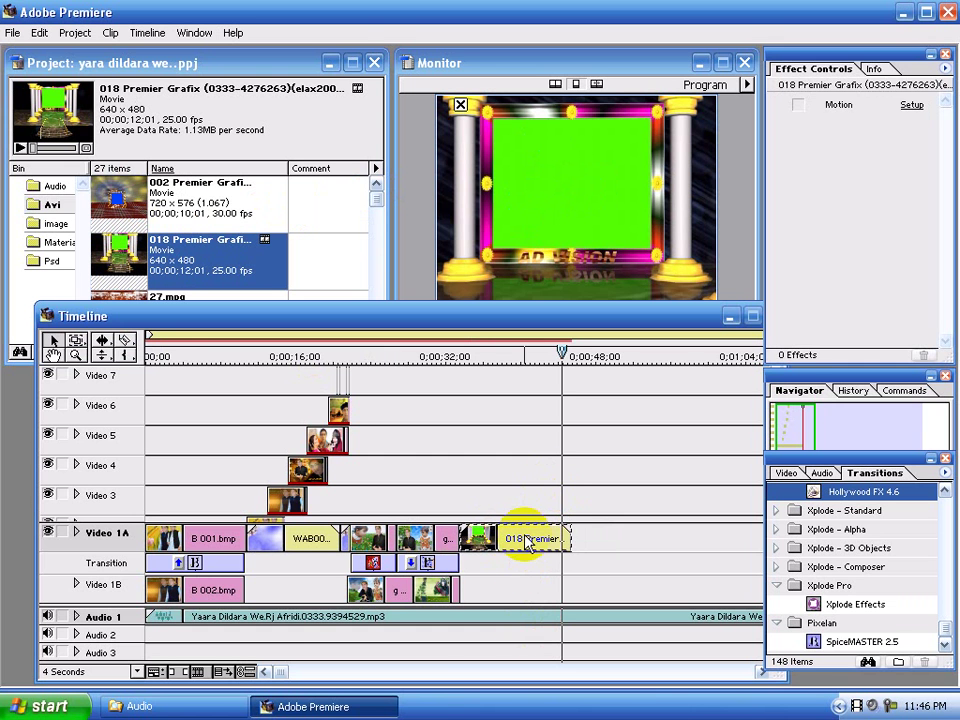
left_click_drag(524, 530, 506, 514)
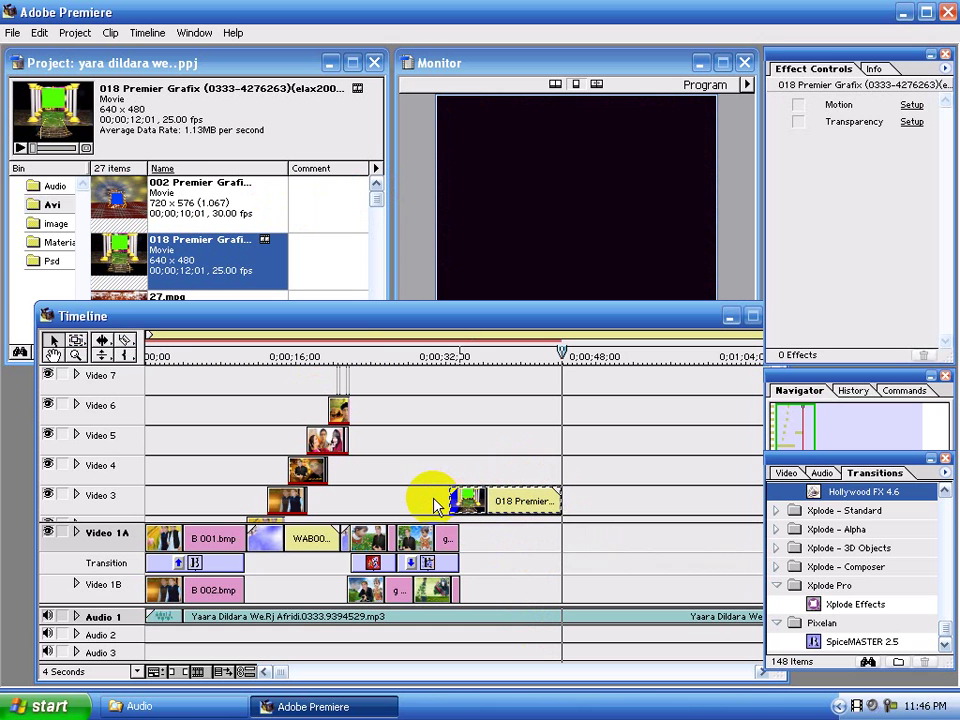
left_click_drag(487, 507, 491, 467)
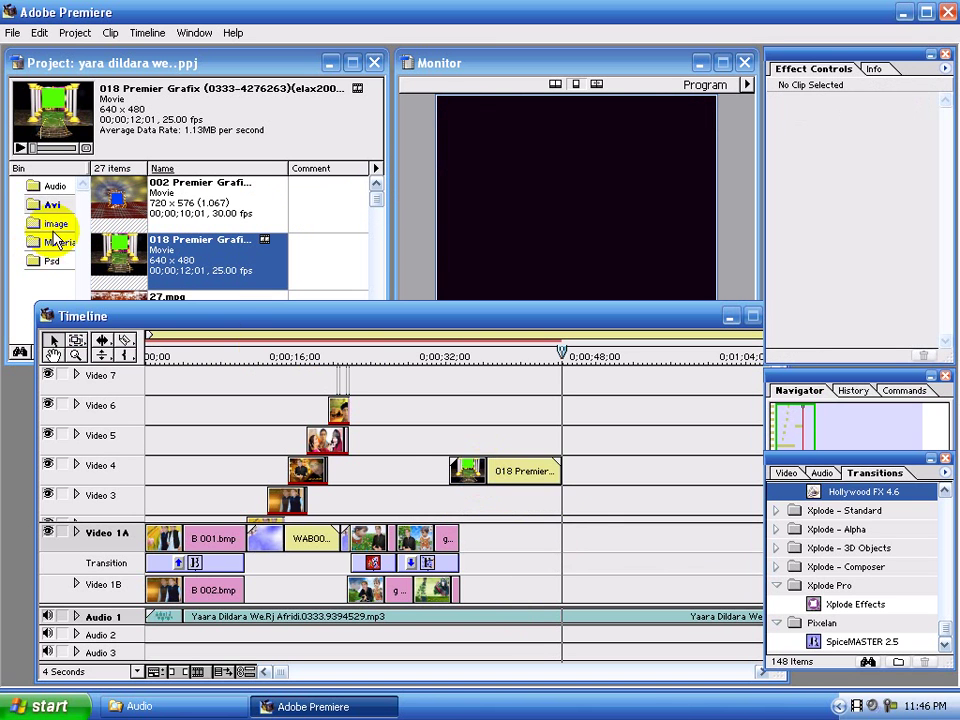
left_click(58, 226)
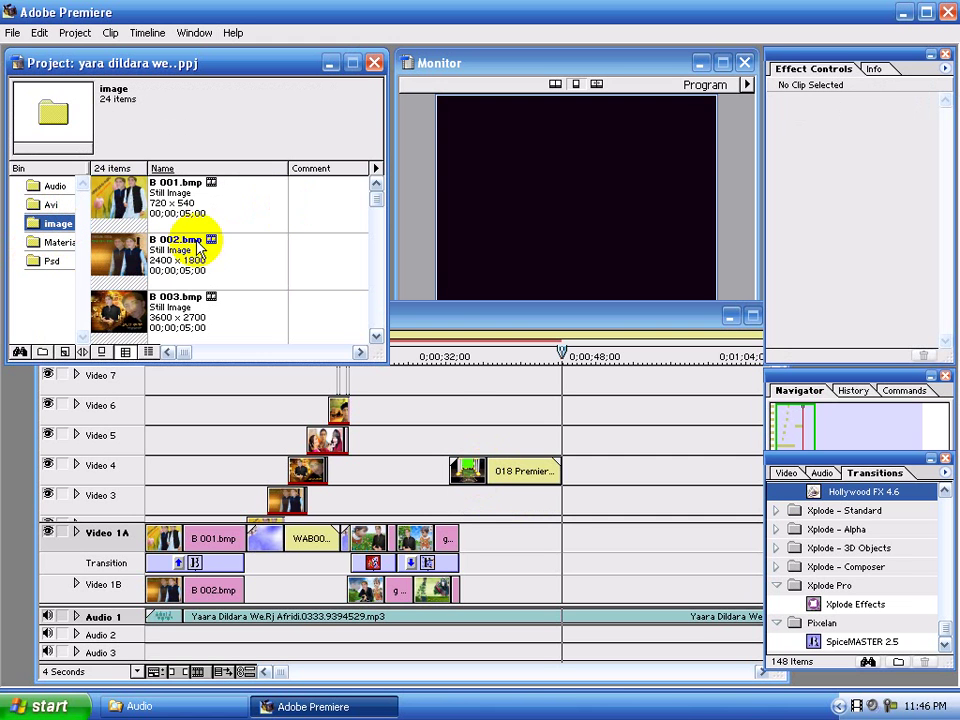
left_click_drag(103, 304, 560, 501)
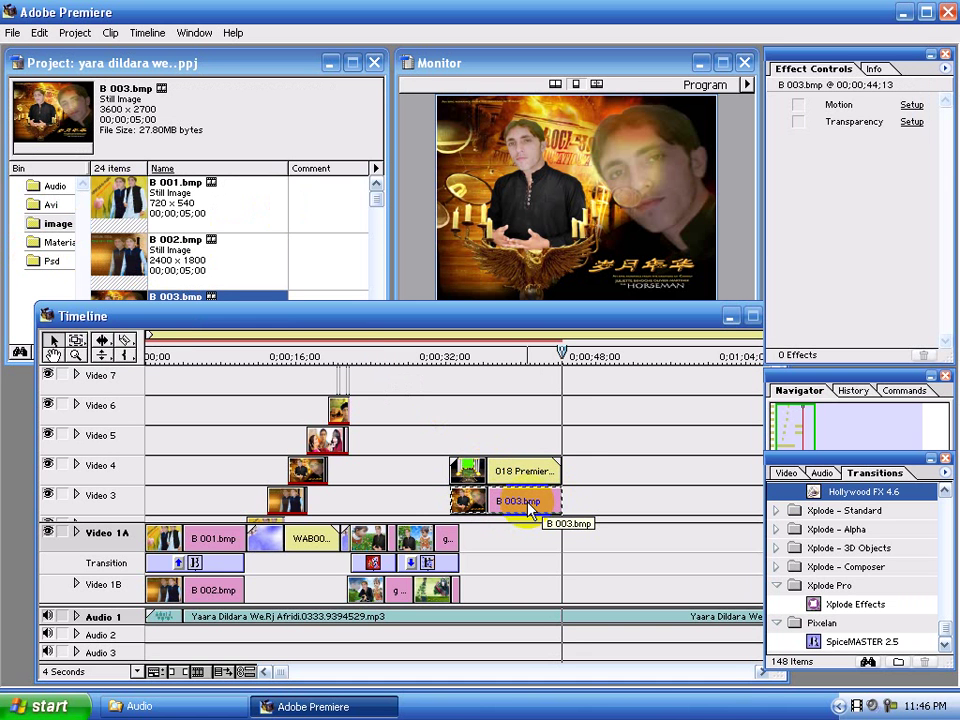
Set the transparency key type of the 018 Premier Grafix clip to Chroma
left_click(515, 470)
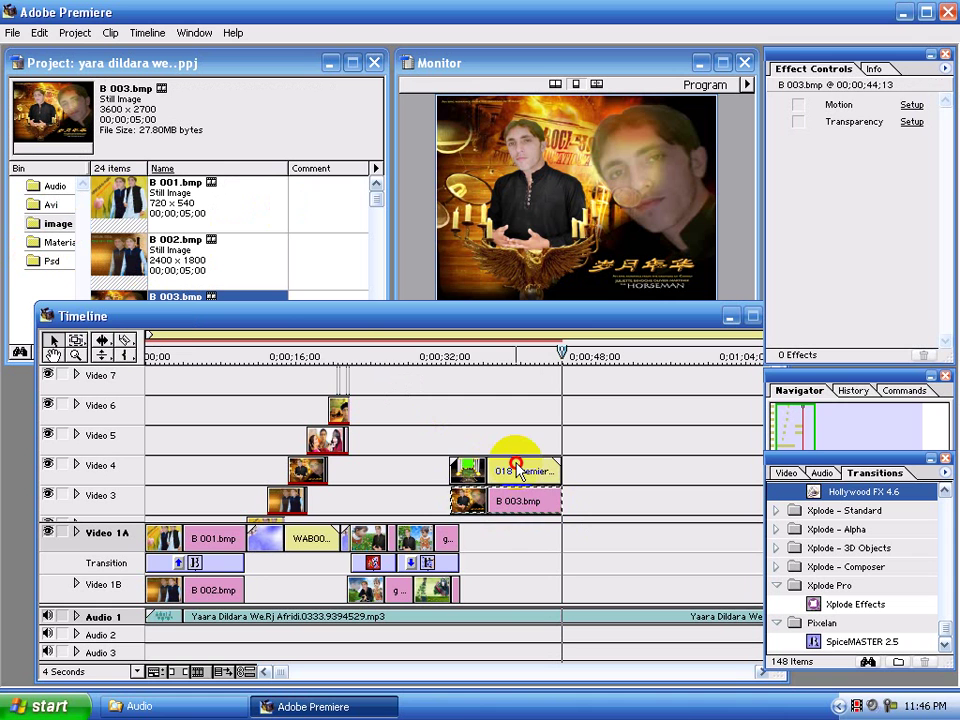
left_click(910, 122)
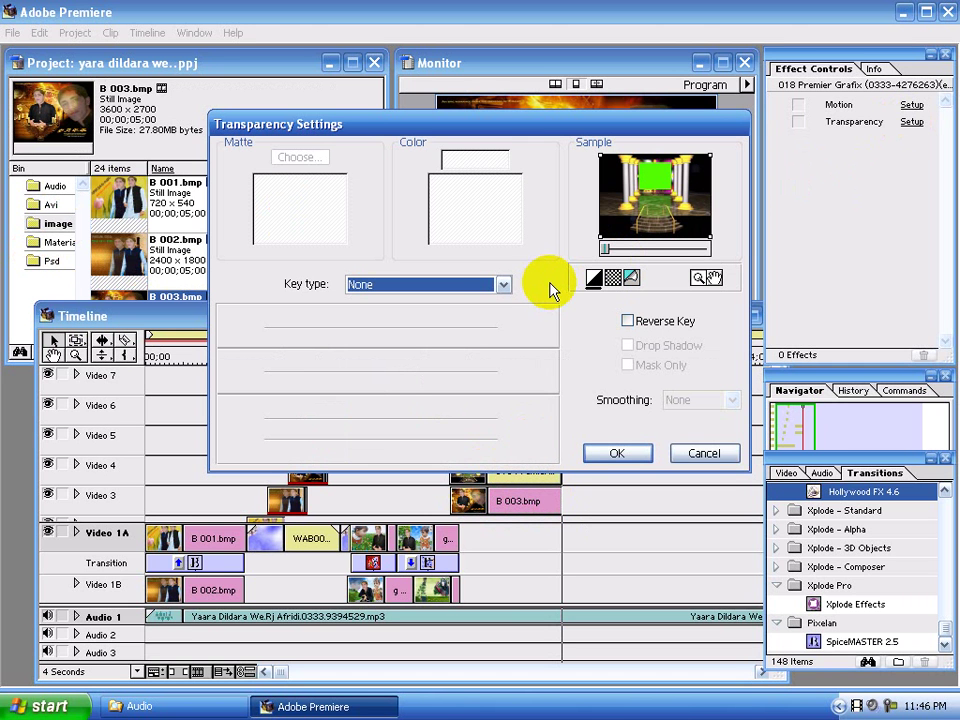
left_click(455, 284)
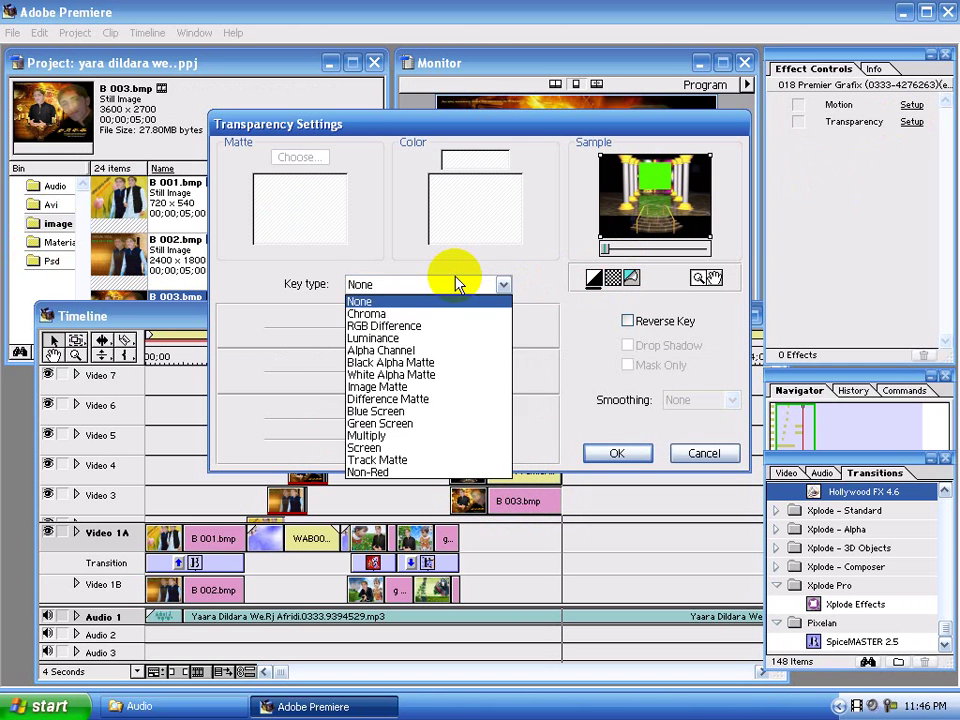
left_click(430, 314)
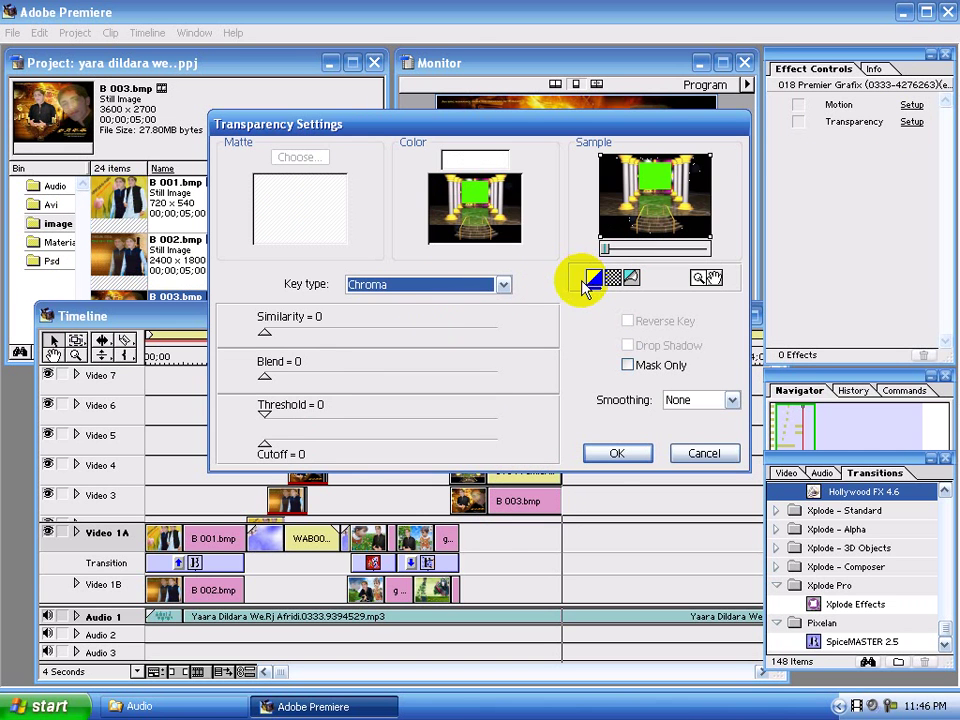
Choose green with red 20, green 255 and blue 0 as the chroma key's transparent color
left_click(472, 158)
left_click_drag(520, 155, 521, 236)
left_click(494, 371)
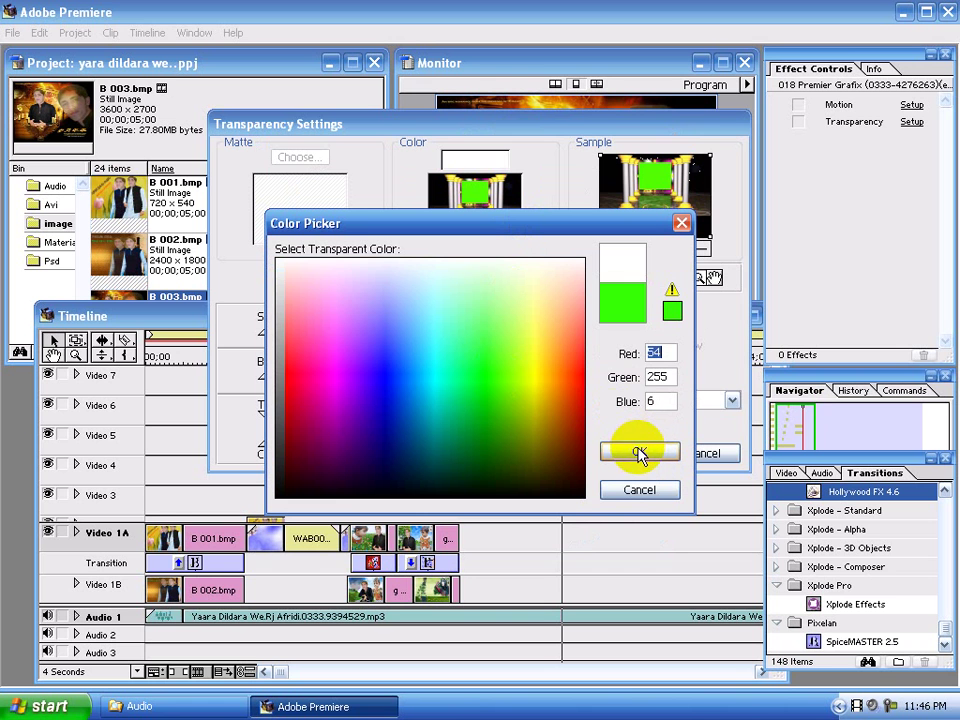
left_click(475, 384)
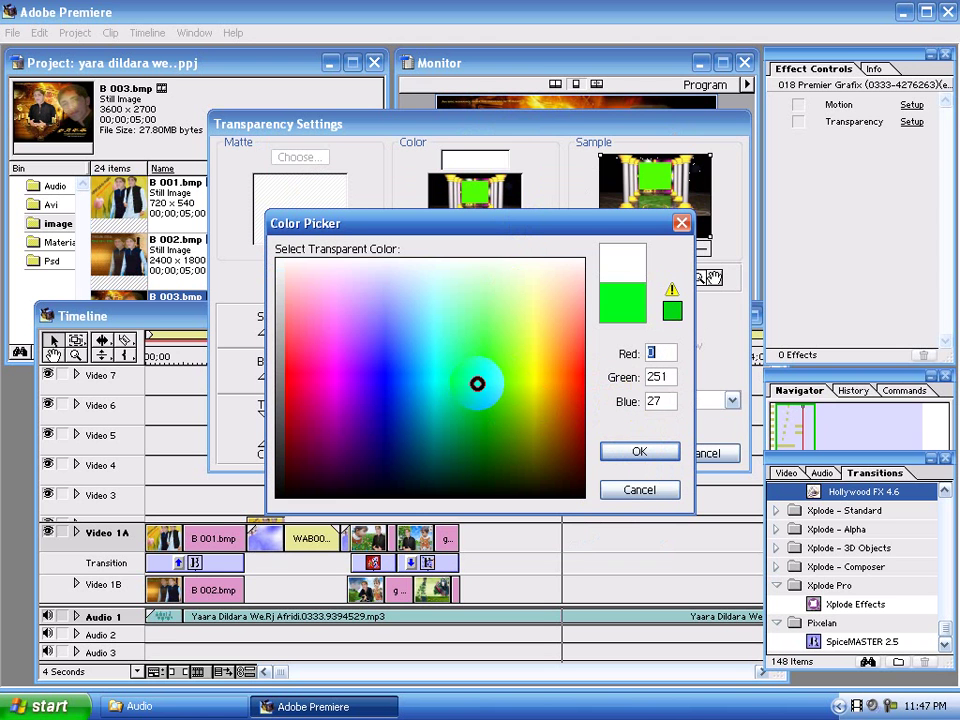
left_click(489, 381)
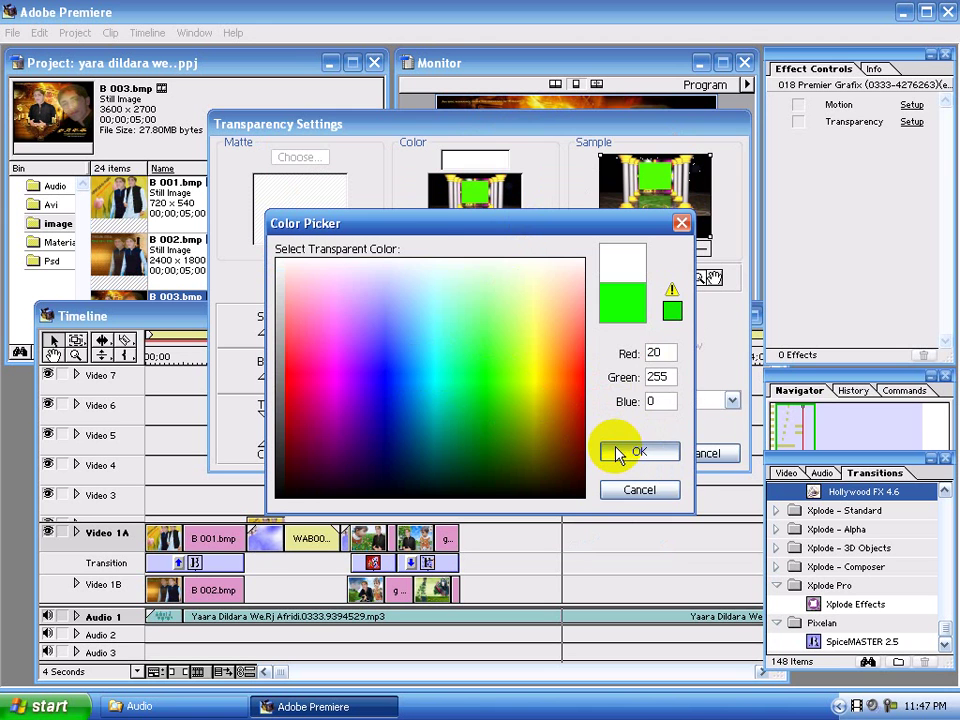
left_click(618, 454)
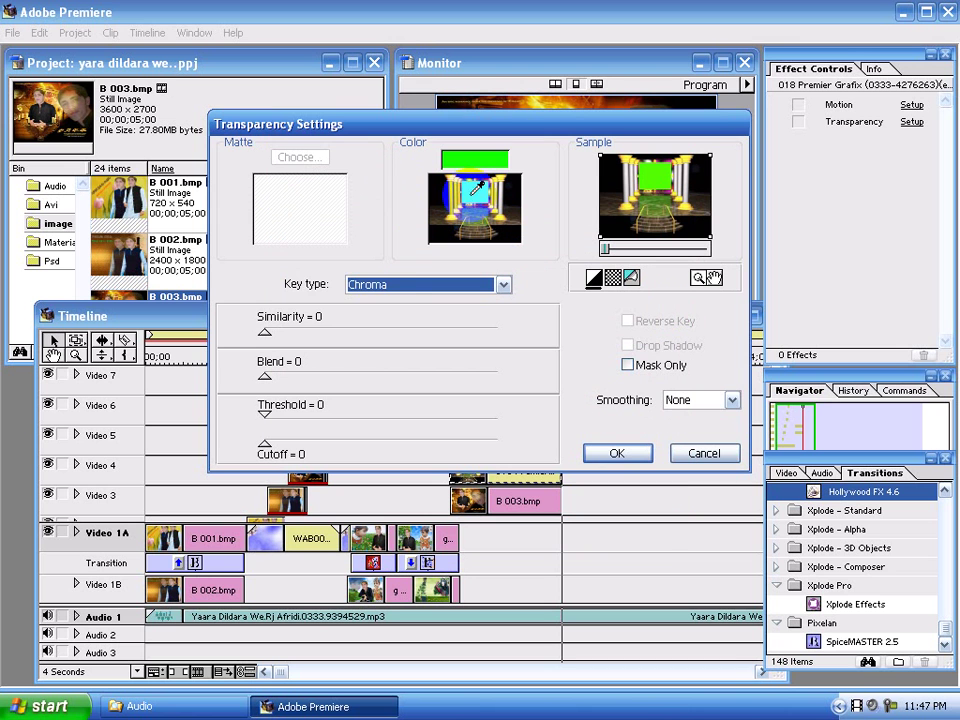
Sample the green screen area of the clip as the key color, set Similarity to 33 and apply the transparency settings
left_click(477, 193)
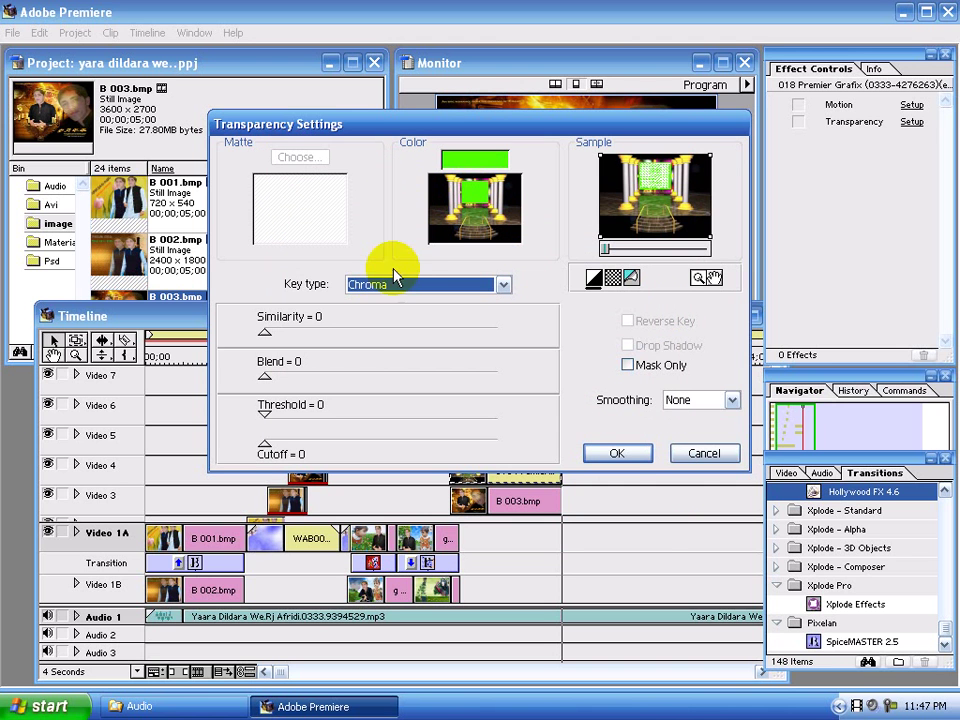
left_click_drag(266, 338, 278, 342)
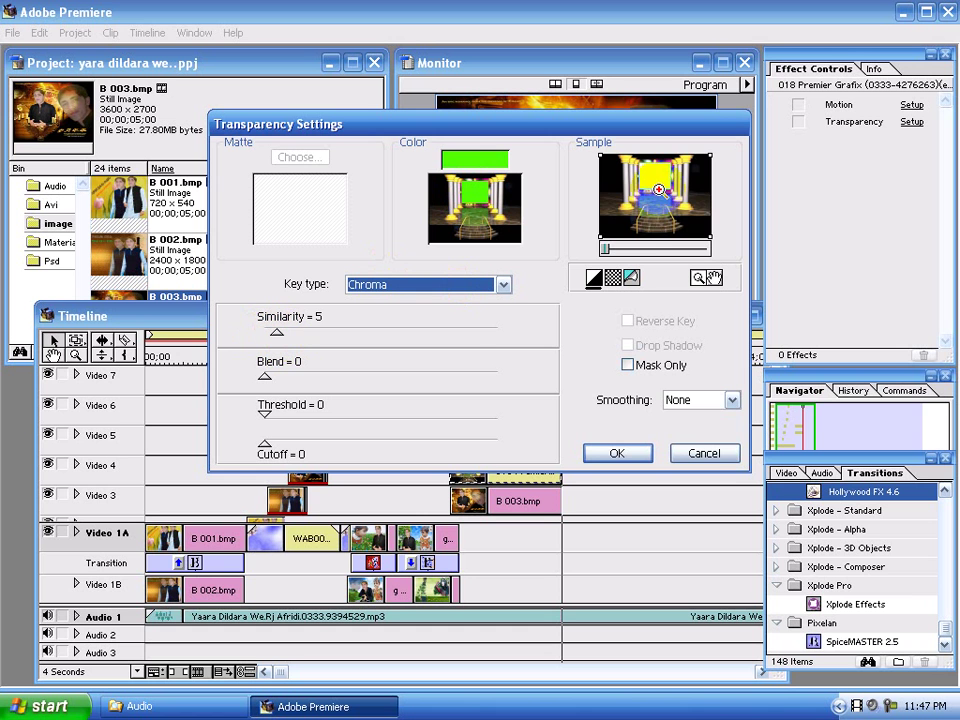
left_click(637, 190)
left_click(658, 192)
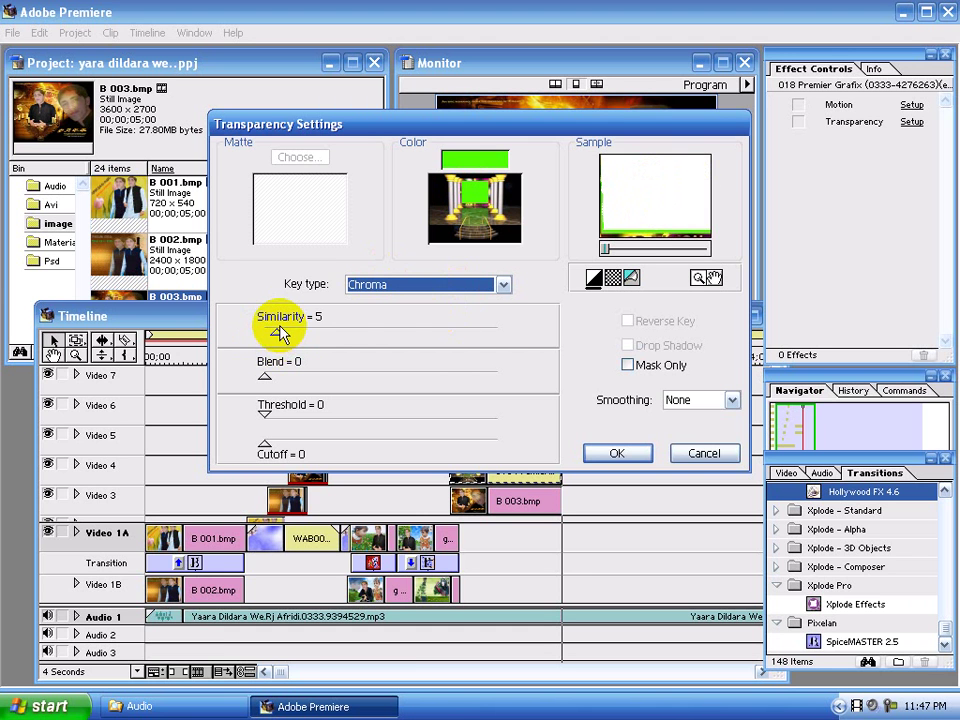
left_click_drag(276, 337, 349, 344)
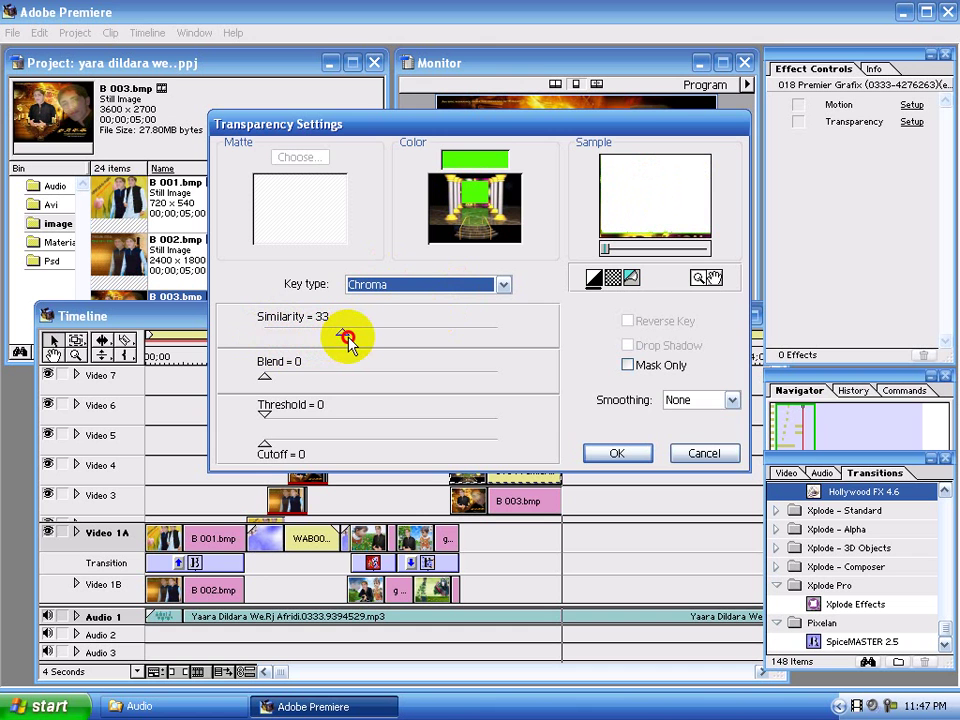
left_click(612, 454)
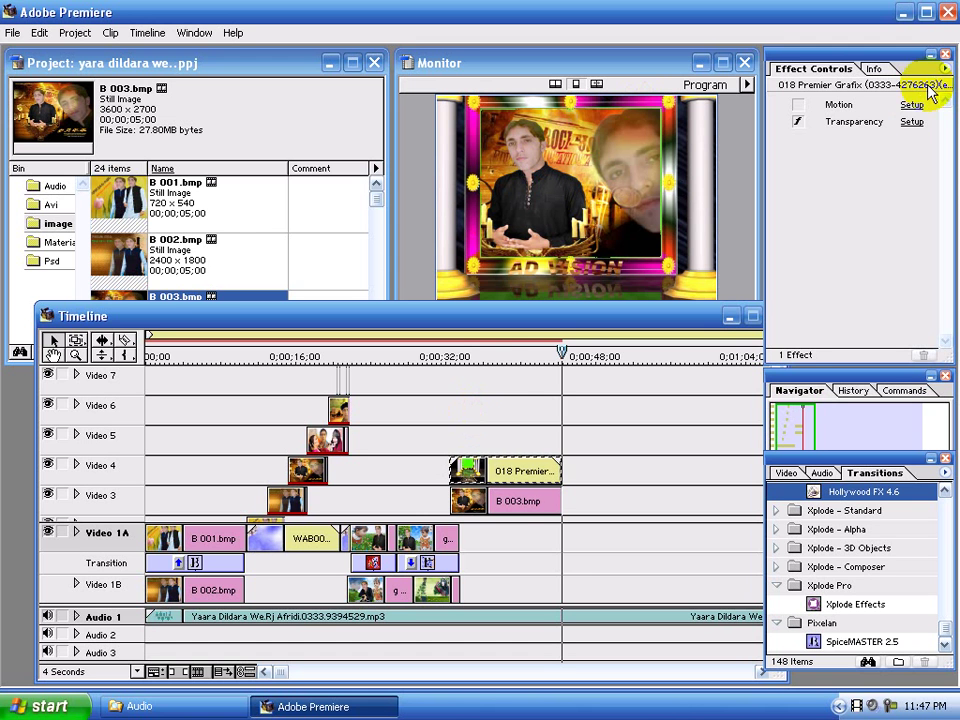
Position the start point of B 003.bmp's motion path inside the frame at 2, -13 with 42% zoom
left_click(516, 500)
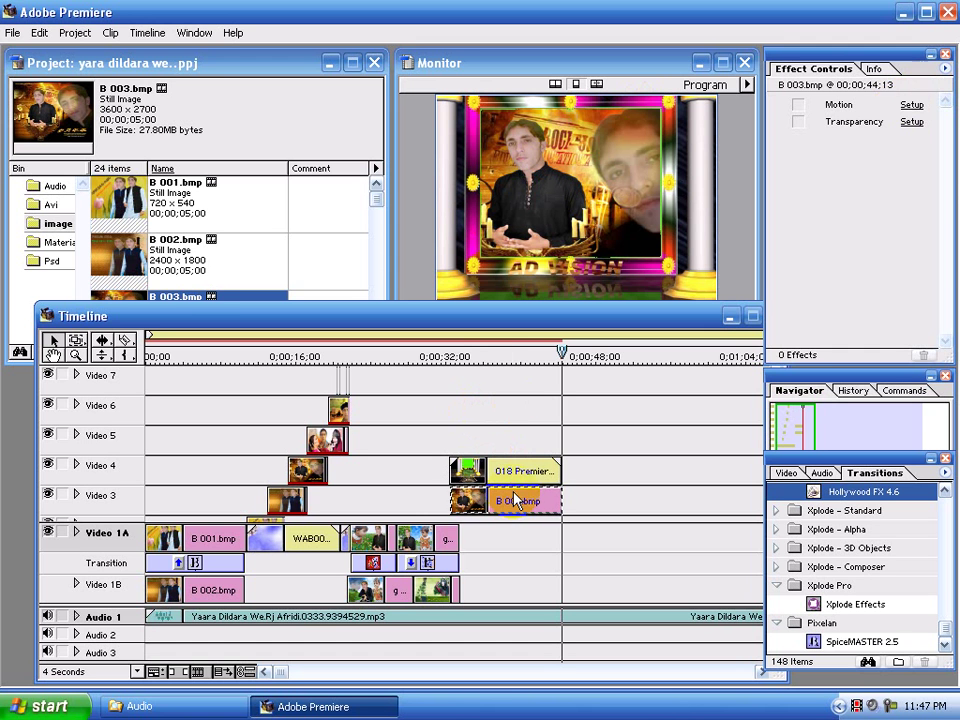
left_click(912, 104)
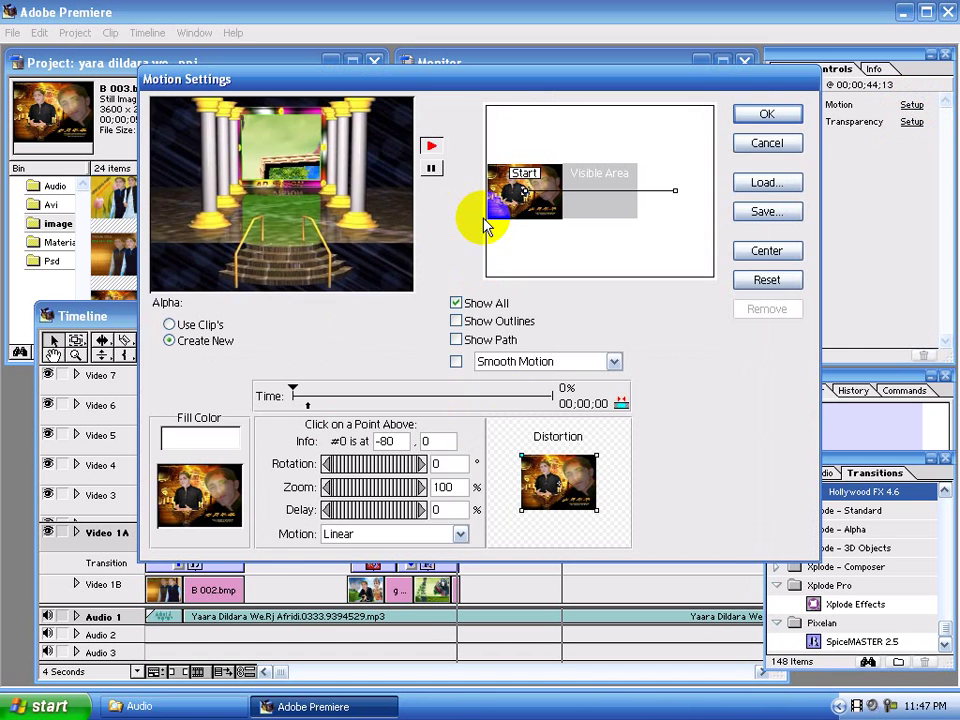
left_click(431, 170)
left_click_drag(465, 410, 290, 395)
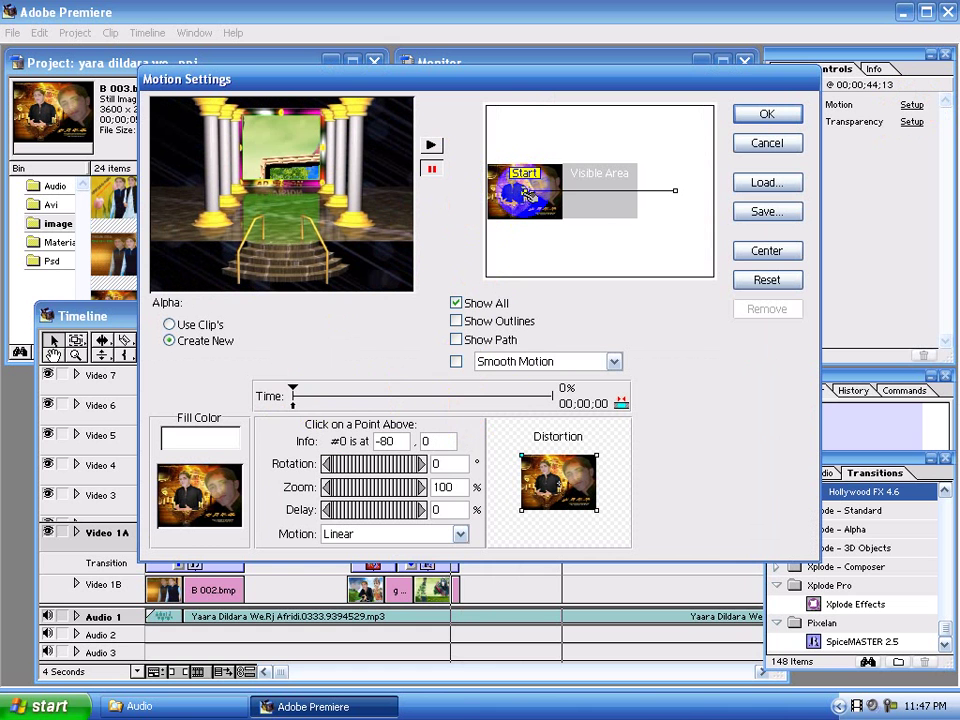
left_click_drag(511, 185, 592, 189)
left_click_drag(412, 488, 358, 489)
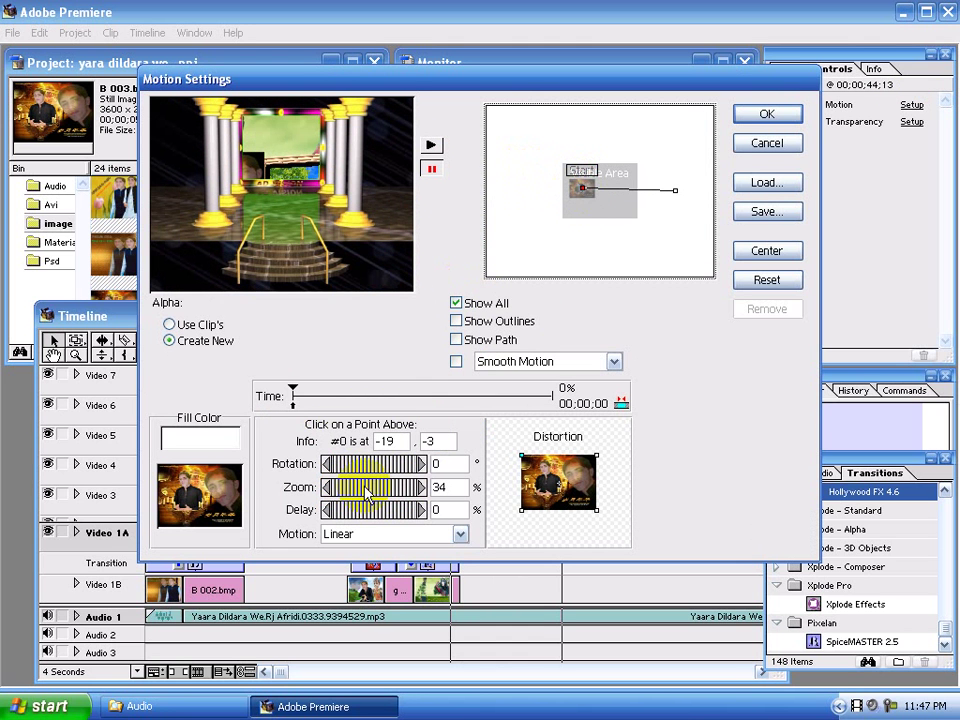
left_click_drag(367, 488, 400, 488)
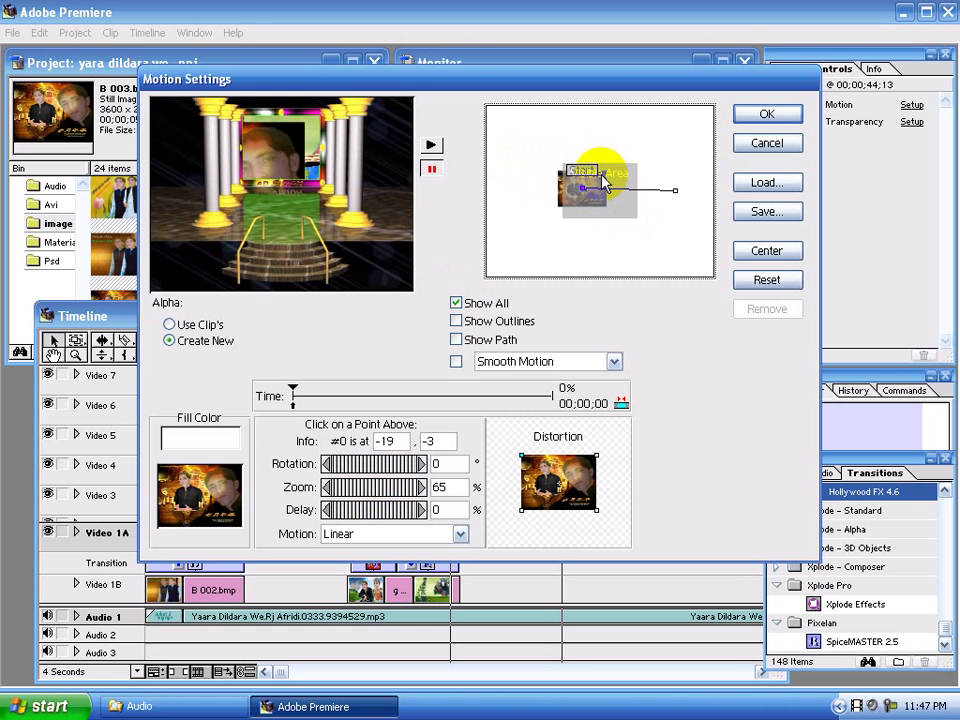
left_click_drag(589, 190, 607, 187)
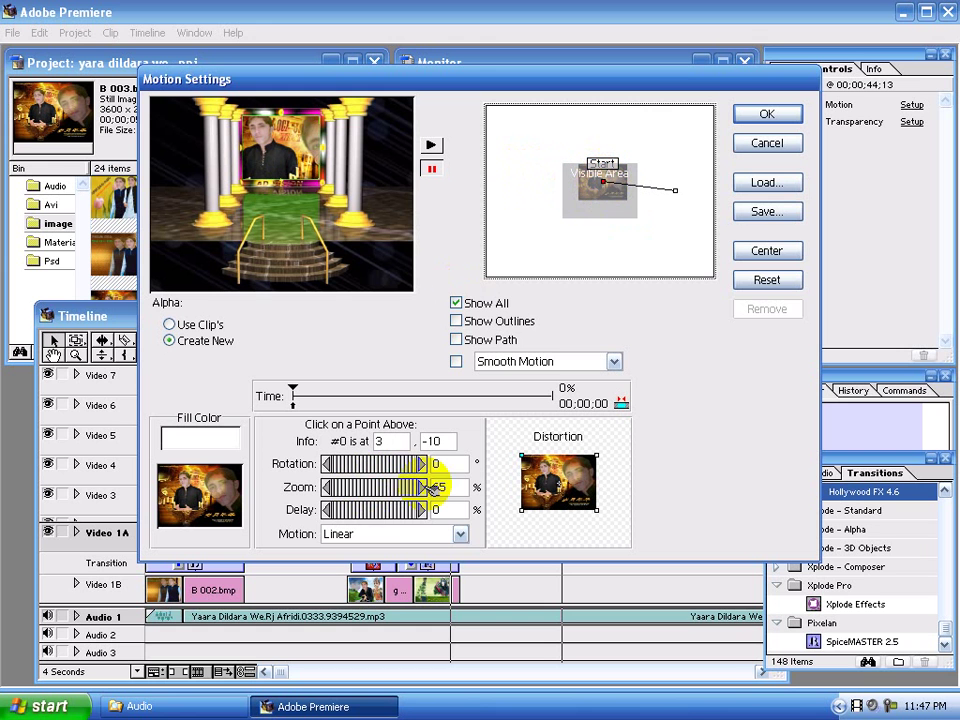
left_click_drag(405, 490, 380, 489)
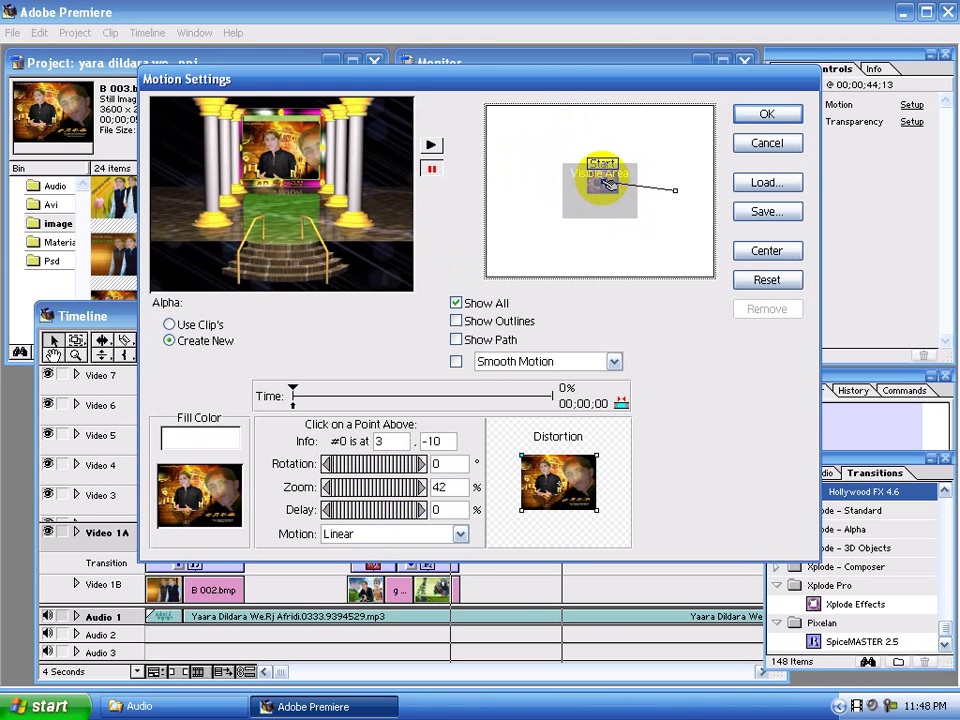
left_click_drag(609, 183, 608, 182)
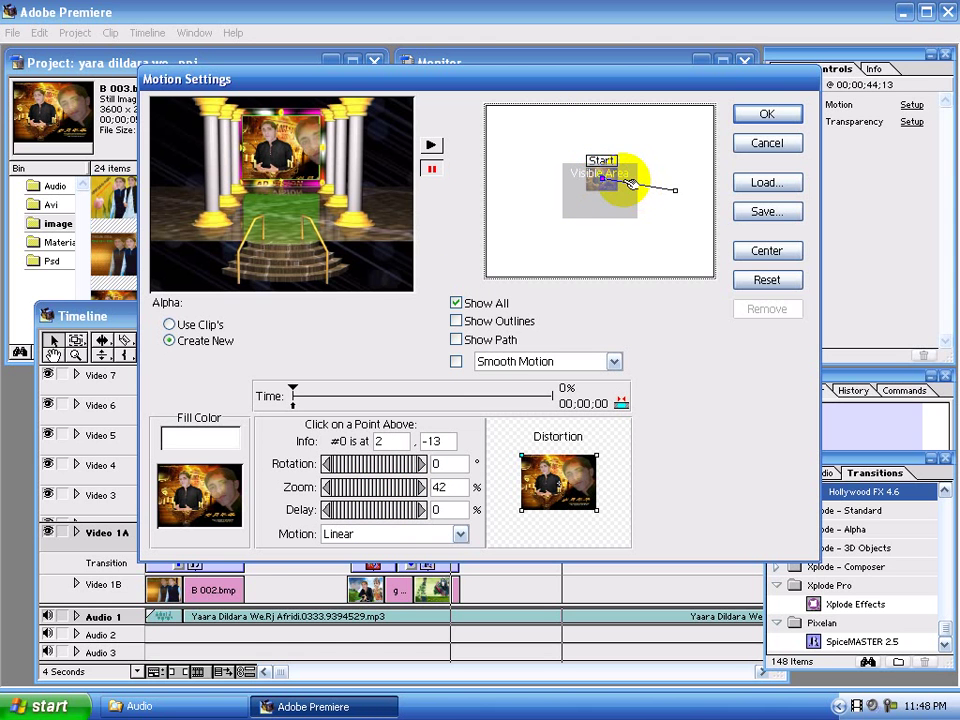
Add a motion point at 28% of B 003.bmp's path, placed at -4, -14 with 40% zoom
left_click(630, 187)
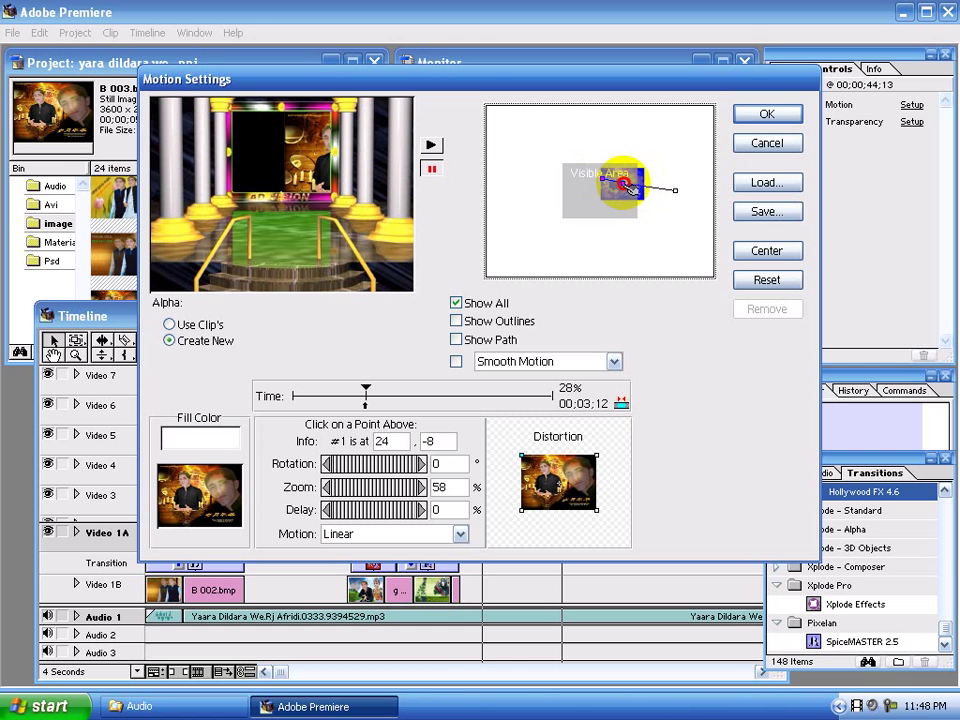
left_click_drag(617, 183, 596, 178)
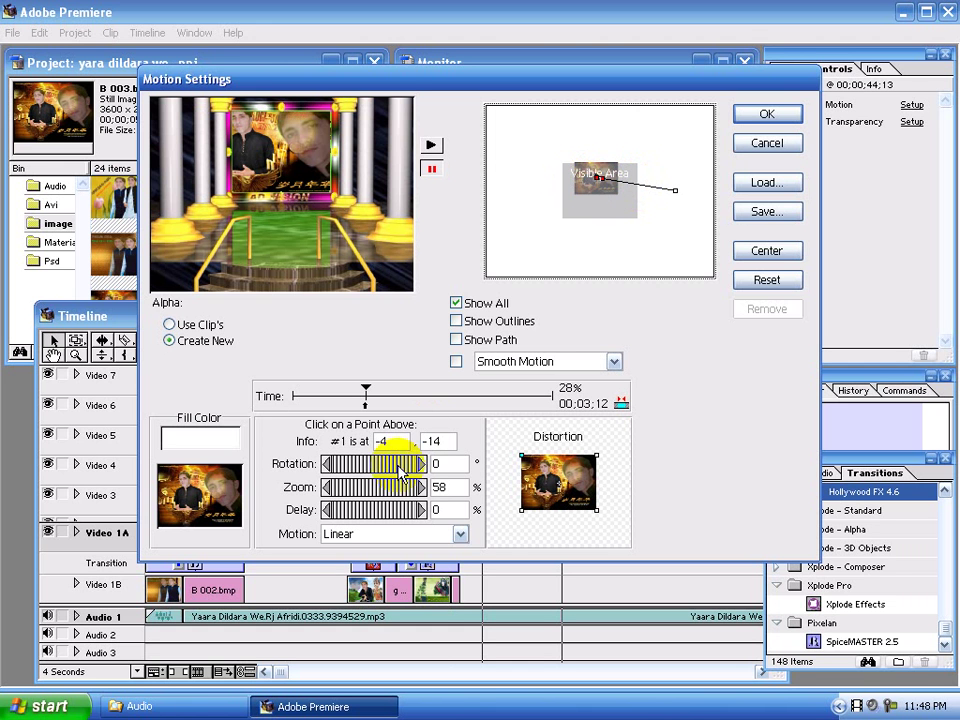
left_click_drag(405, 487, 386, 487)
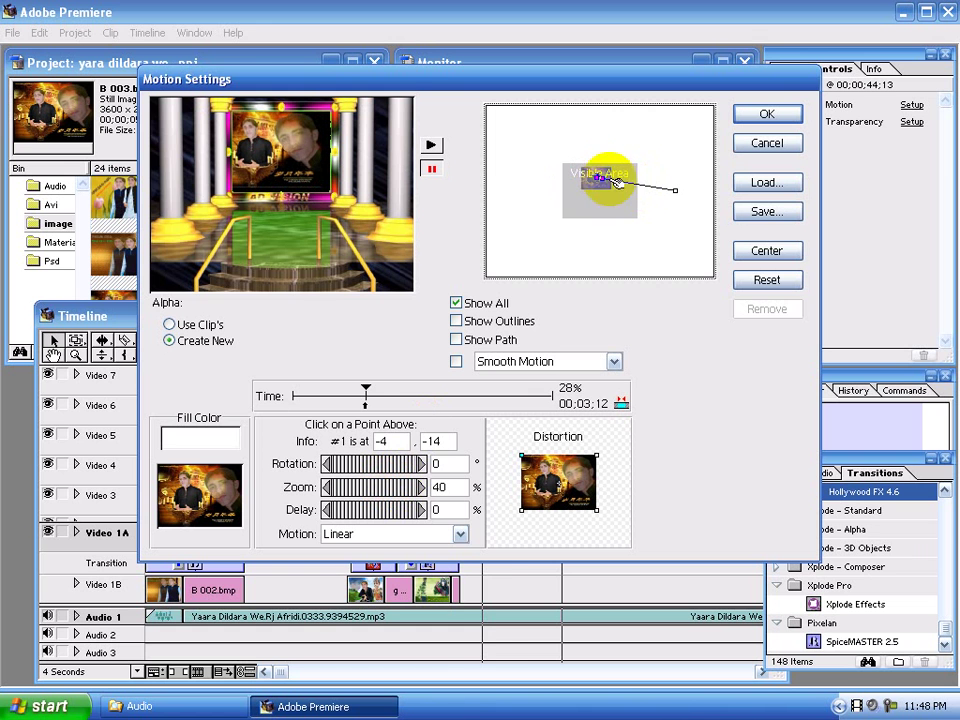
Add a motion point at 53% of the path, placed at 2, -10 with 61% zoom
left_click(628, 186)
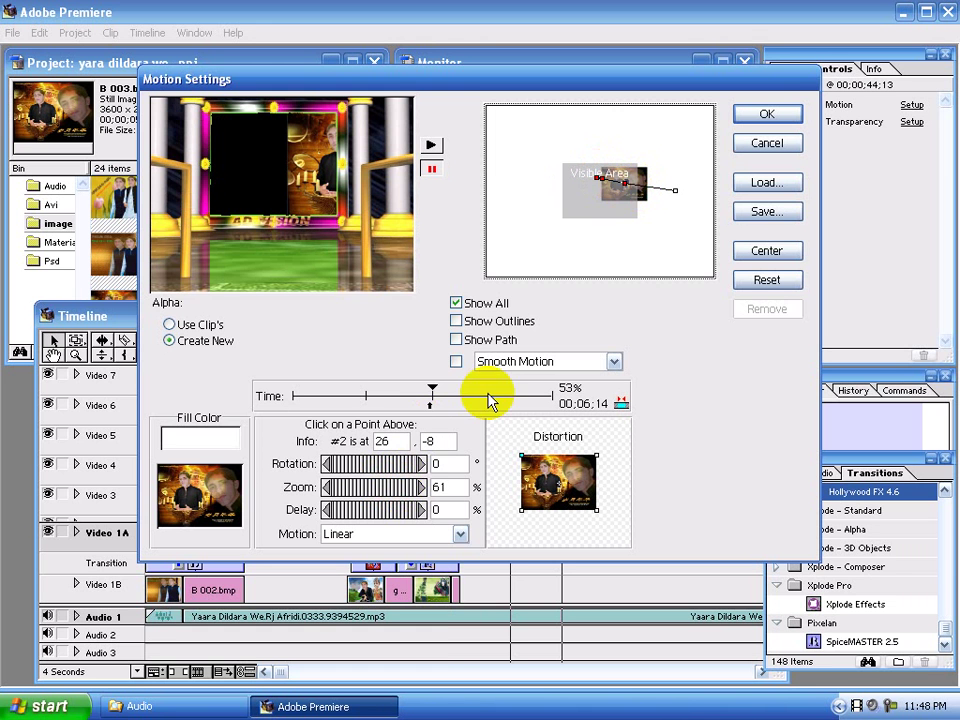
left_click(628, 186)
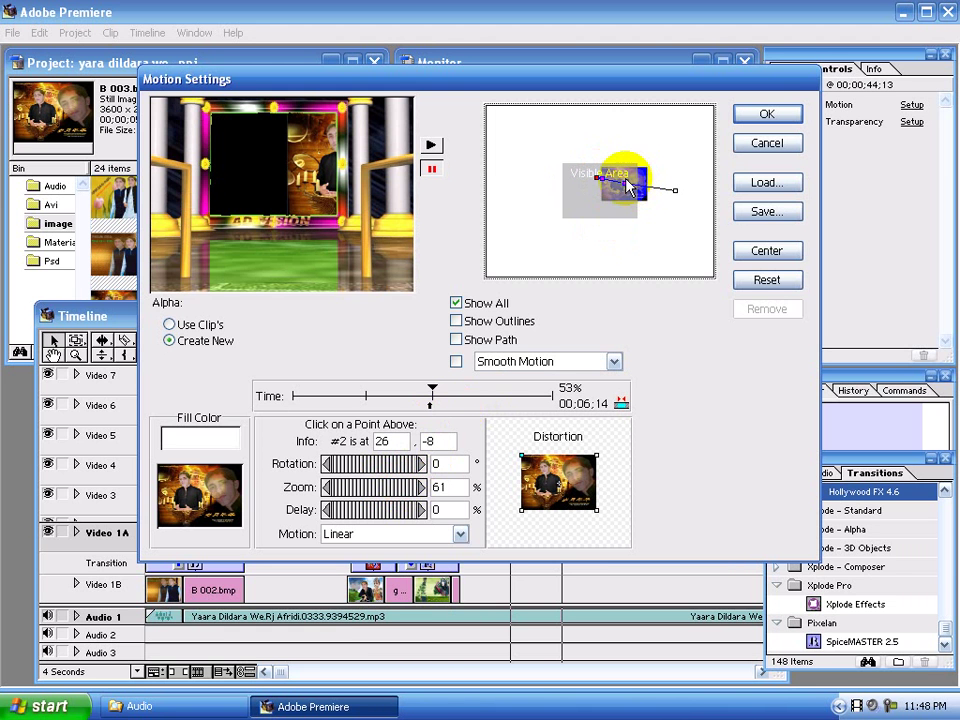
left_click_drag(624, 188, 609, 185)
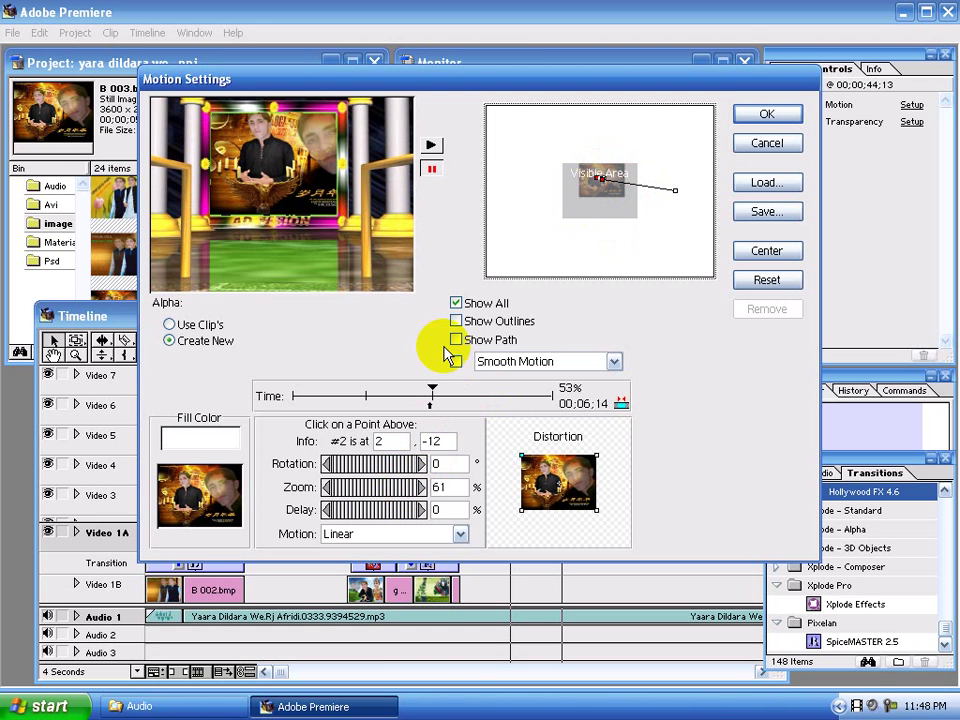
left_click_drag(408, 489, 410, 493)
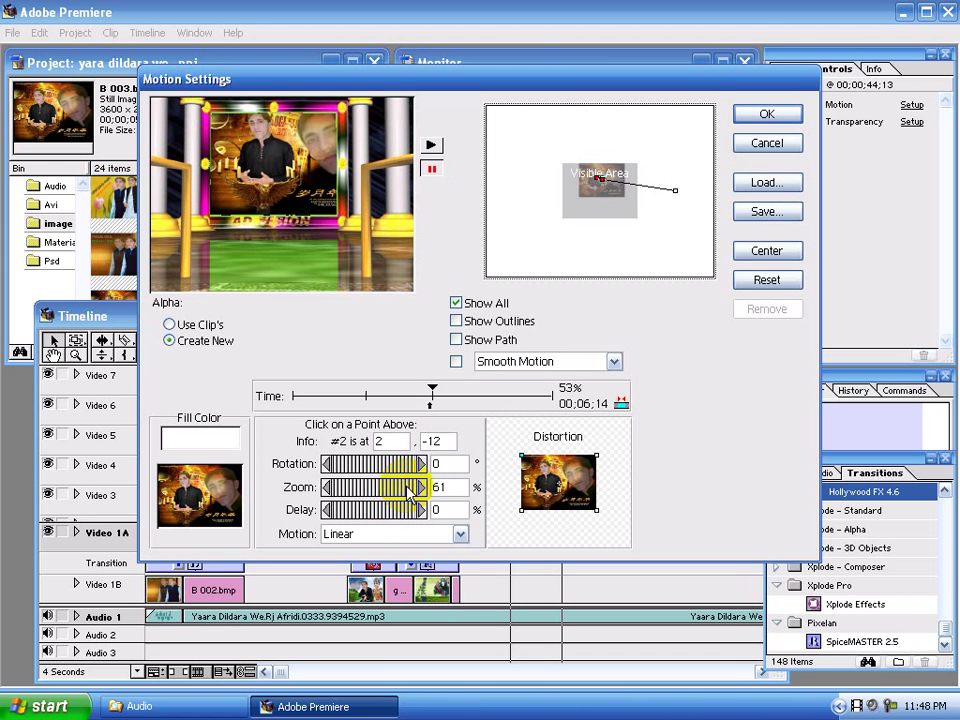
key("Down")
key("Down")
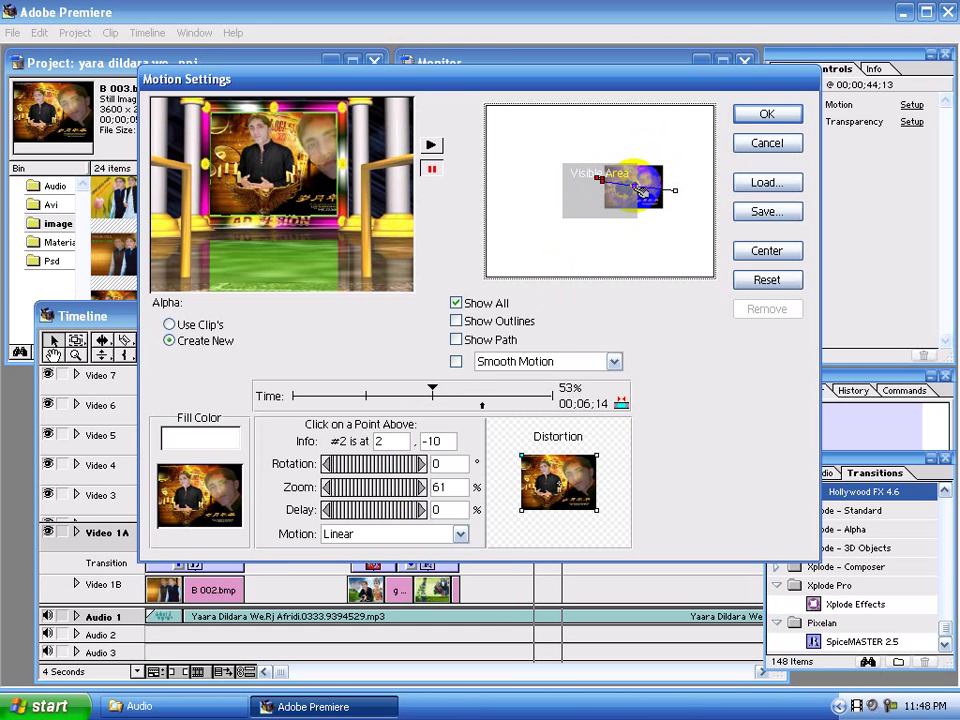
Add a motion point at 73% of the path, placed at 0, 4 with 69% zoom
left_click(641, 189)
left_click_drag(641, 189, 612, 200)
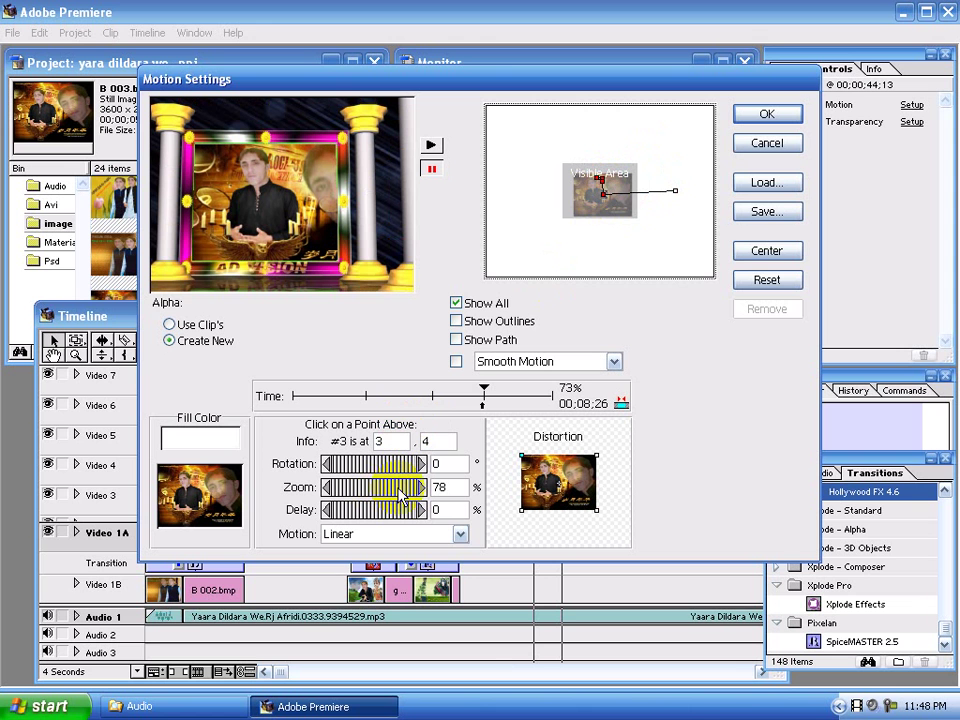
left_click_drag(398, 490, 390, 492)
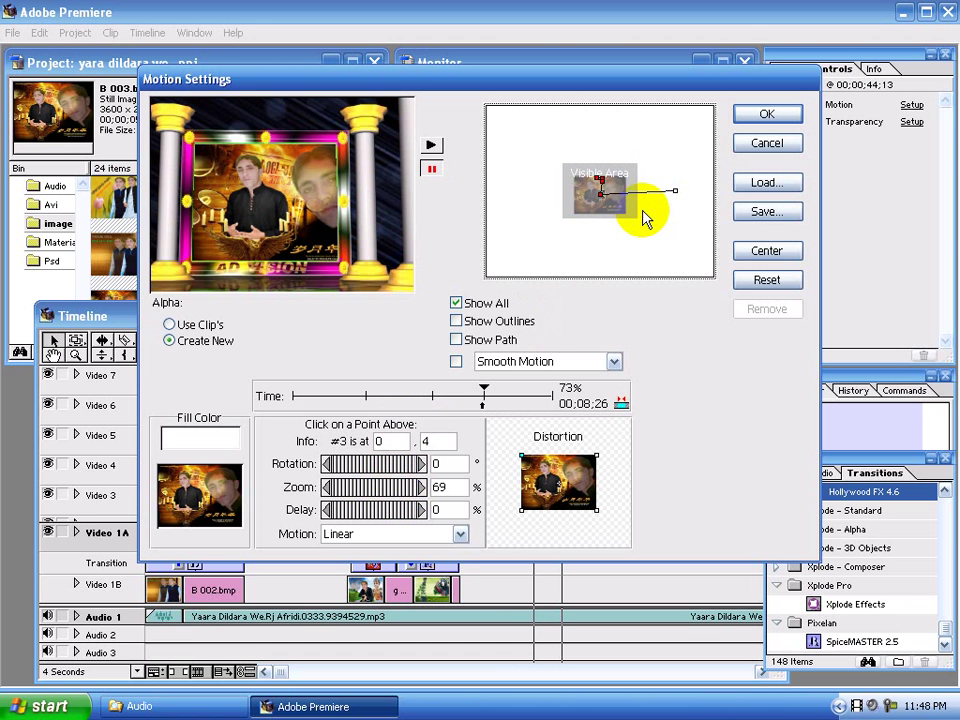
Move the path's end point to -1, -1 at 100% zoom and apply the motion settings
left_click(676, 191)
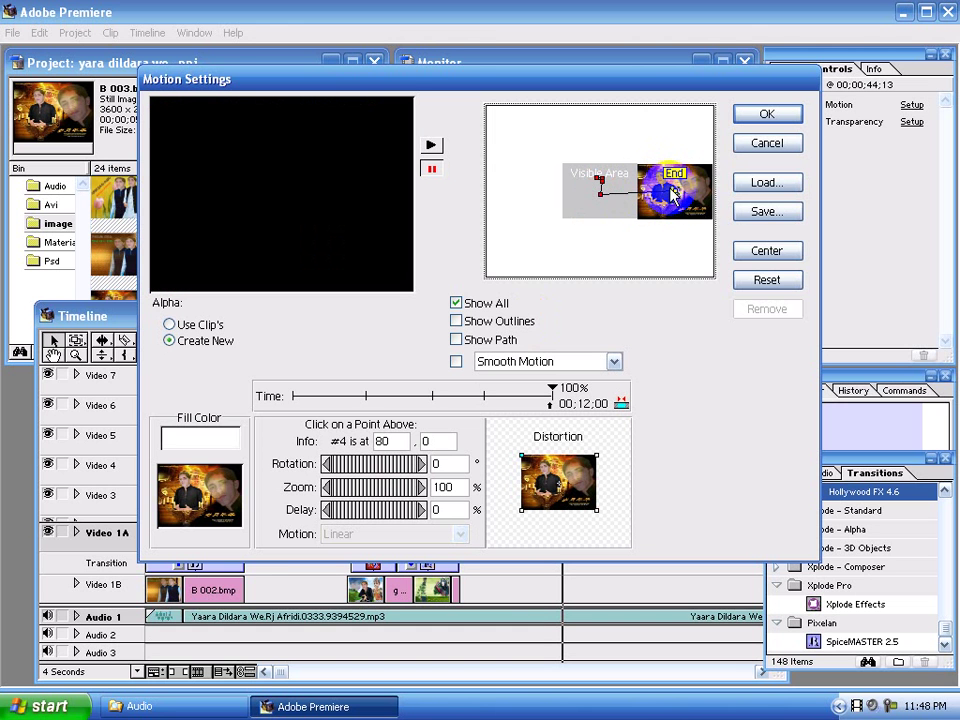
left_click_drag(677, 192, 616, 192)
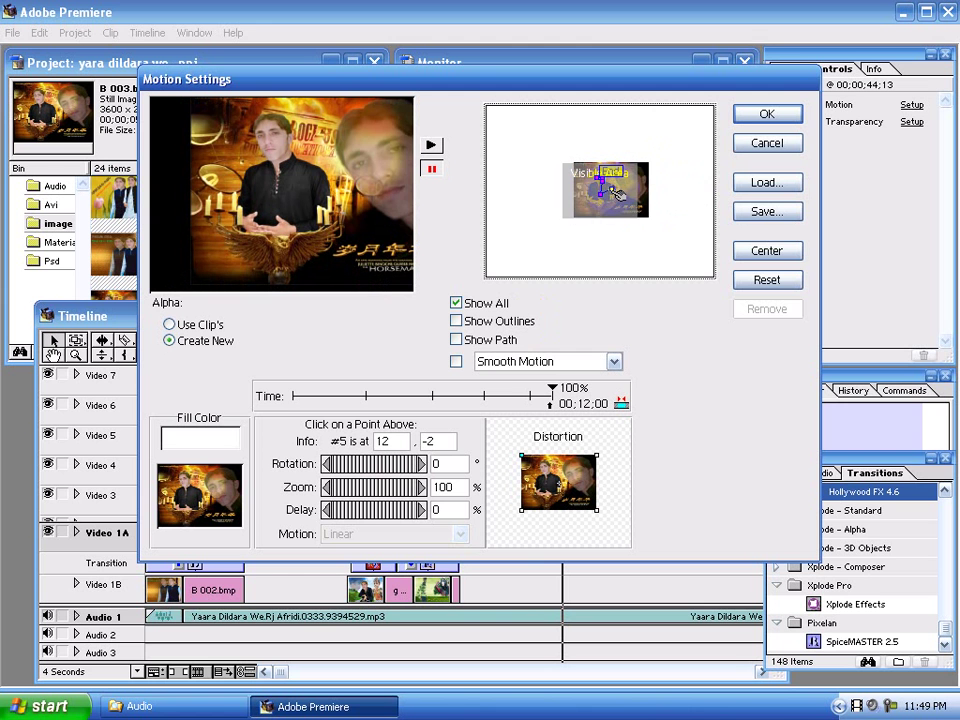
left_click_drag(615, 189, 618, 196)
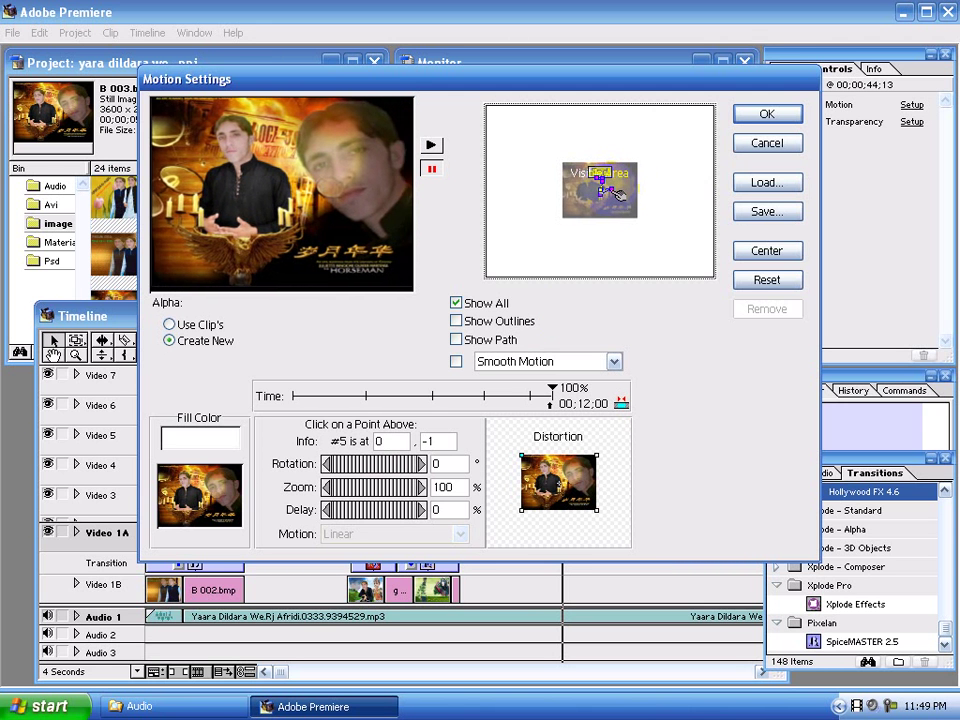
left_click(767, 114)
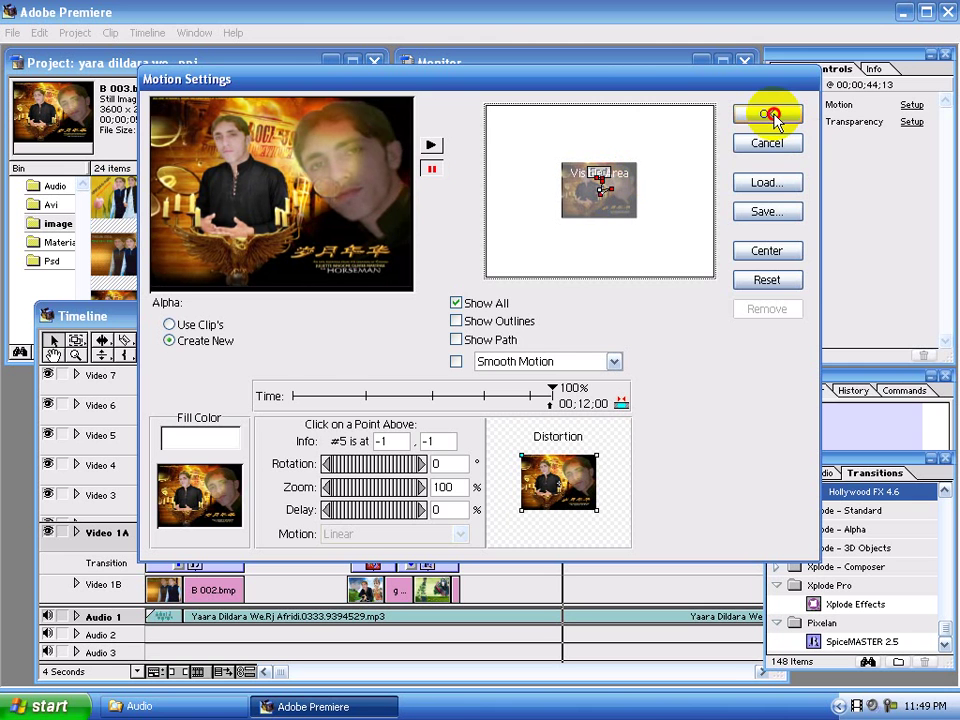
Preview the framed B 003.bmp section by scrubbing through it in the timeline
left_click(449, 356)
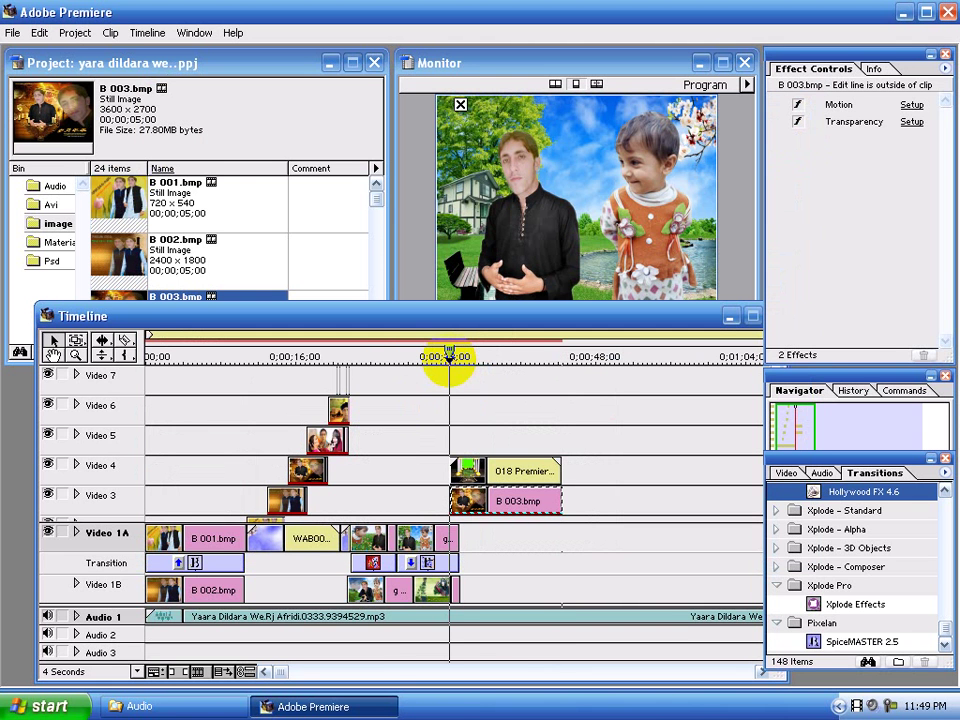
left_click_drag(449, 356, 462, 357)
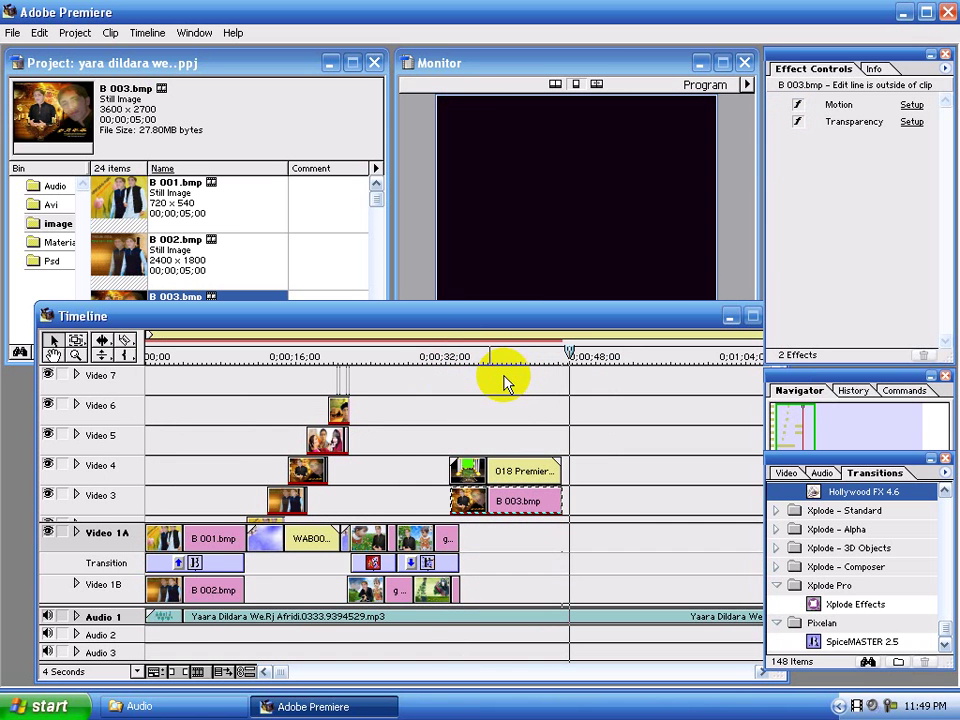
left_click_drag(480, 362, 432, 360)
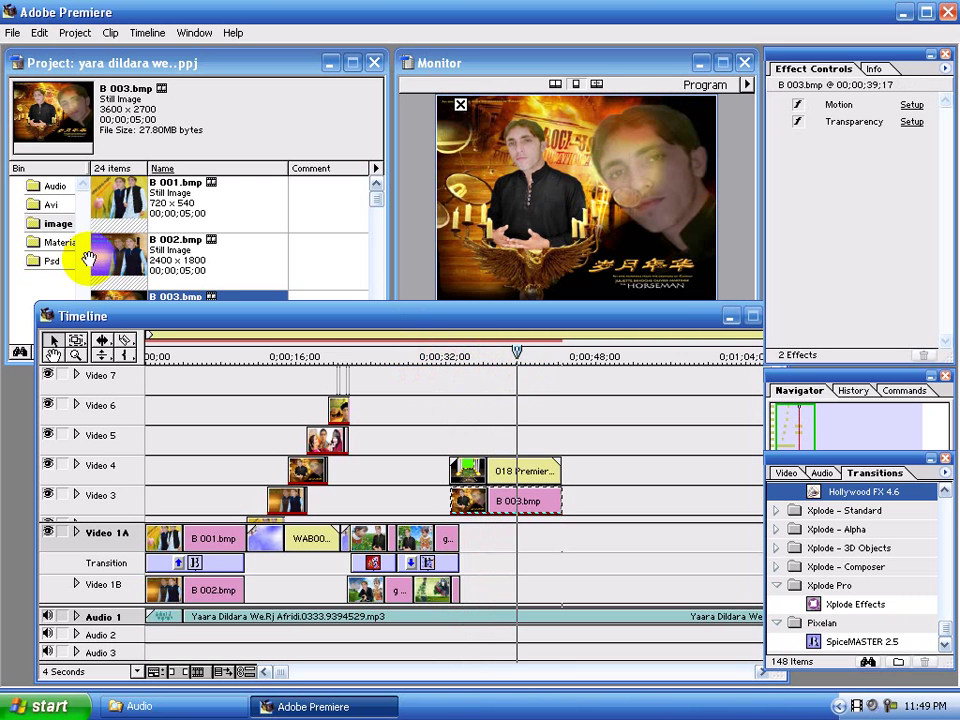
Place Dill 1.PSD from the Psd bin on Video 6 at 00;00;39;17 and trim it to about 21 frames
left_click(55, 262)
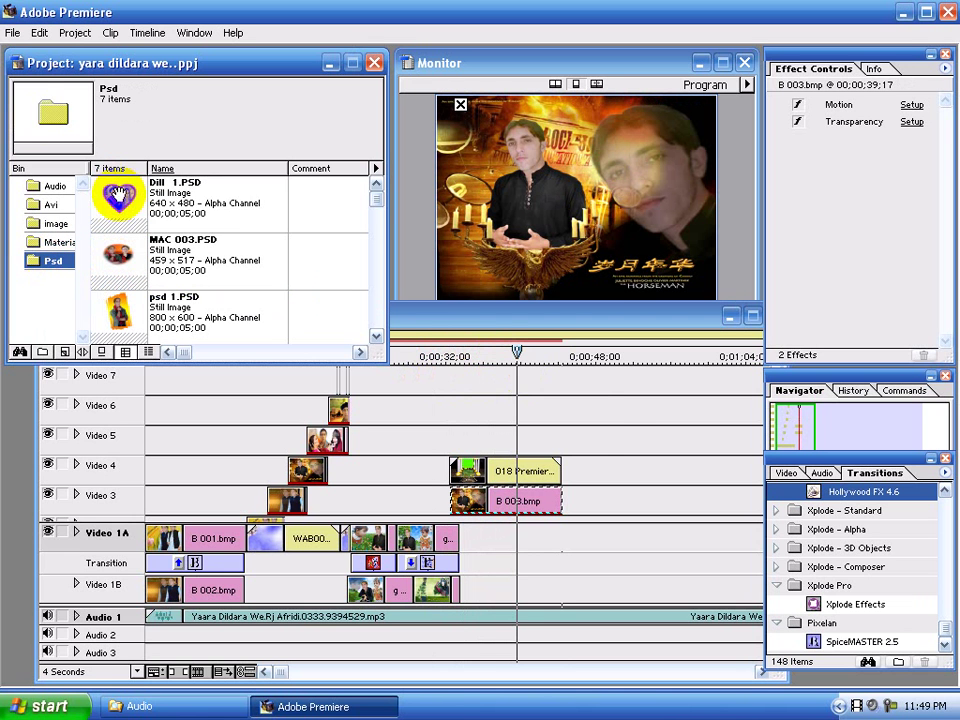
left_click_drag(125, 205, 540, 414)
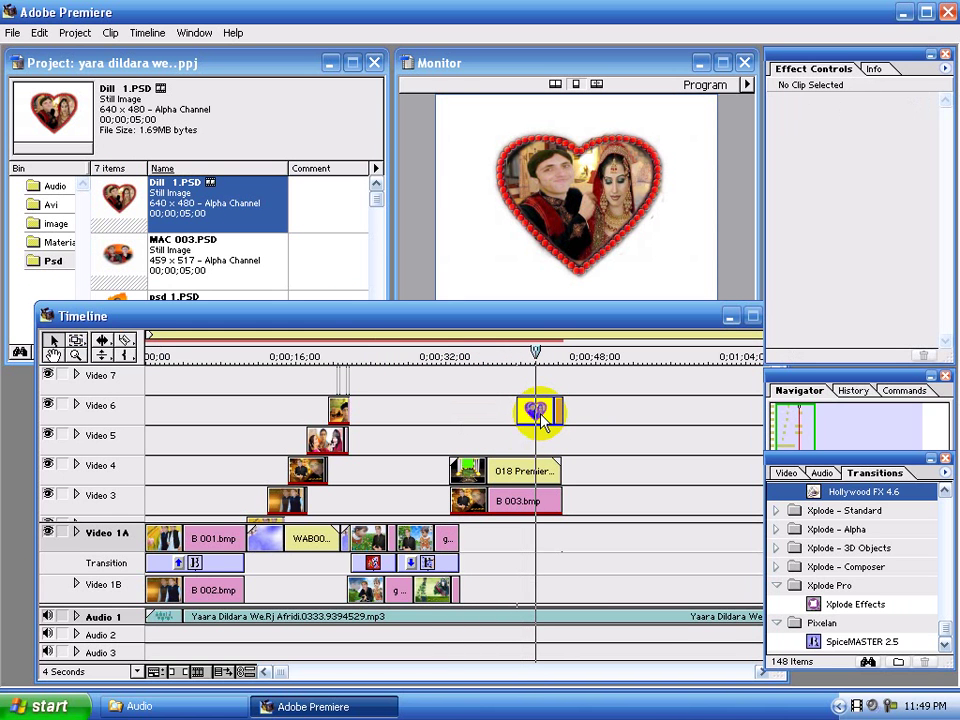
key("space")
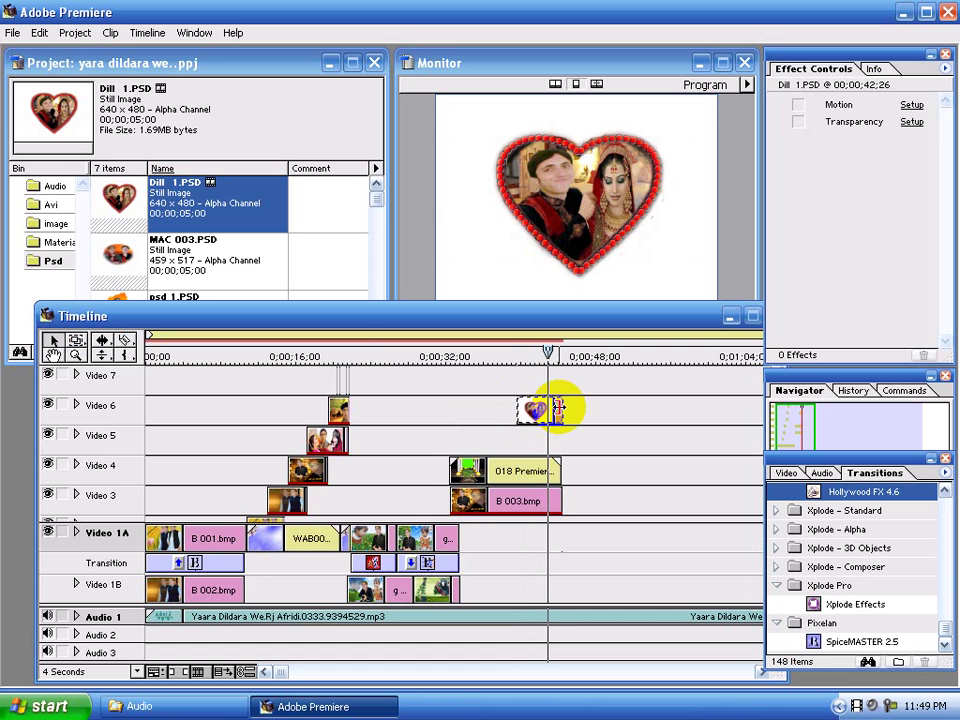
key("space")
left_click_drag(531, 407, 516, 406)
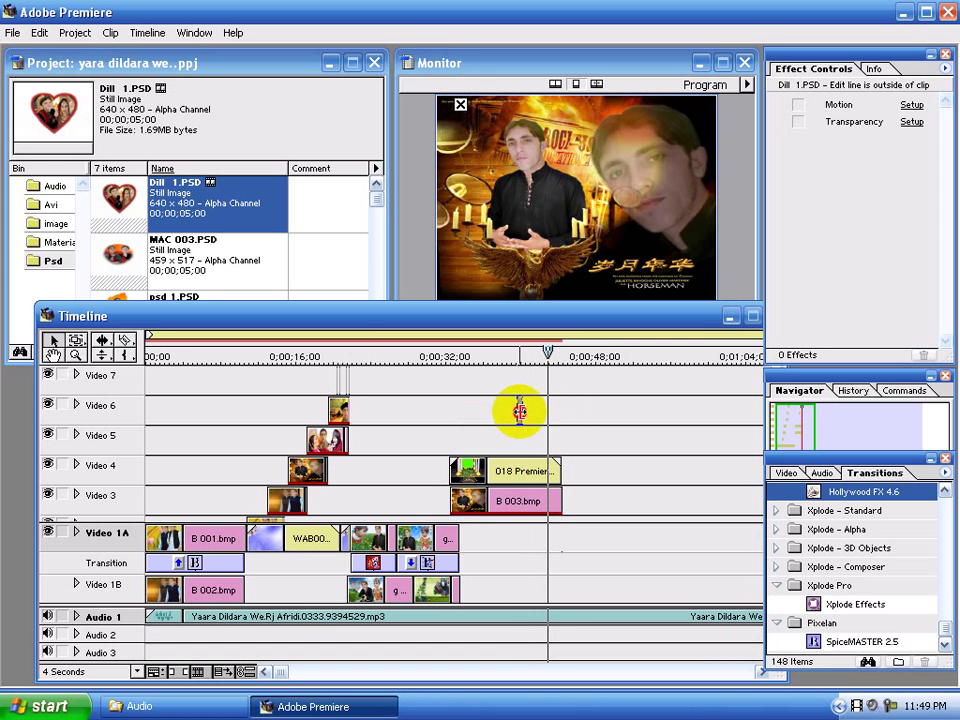
Set the transparency key type of the Dill 1.PSD clip to Alpha Channel
left_click(909, 124)
left_click(429, 286)
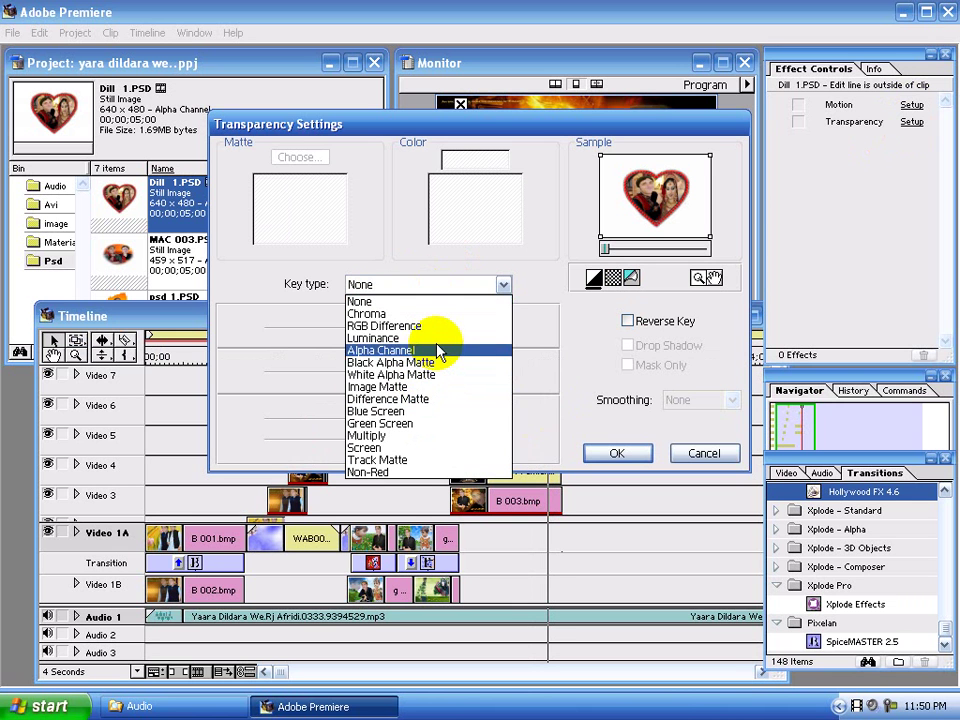
left_click(600, 440)
left_click(619, 452)
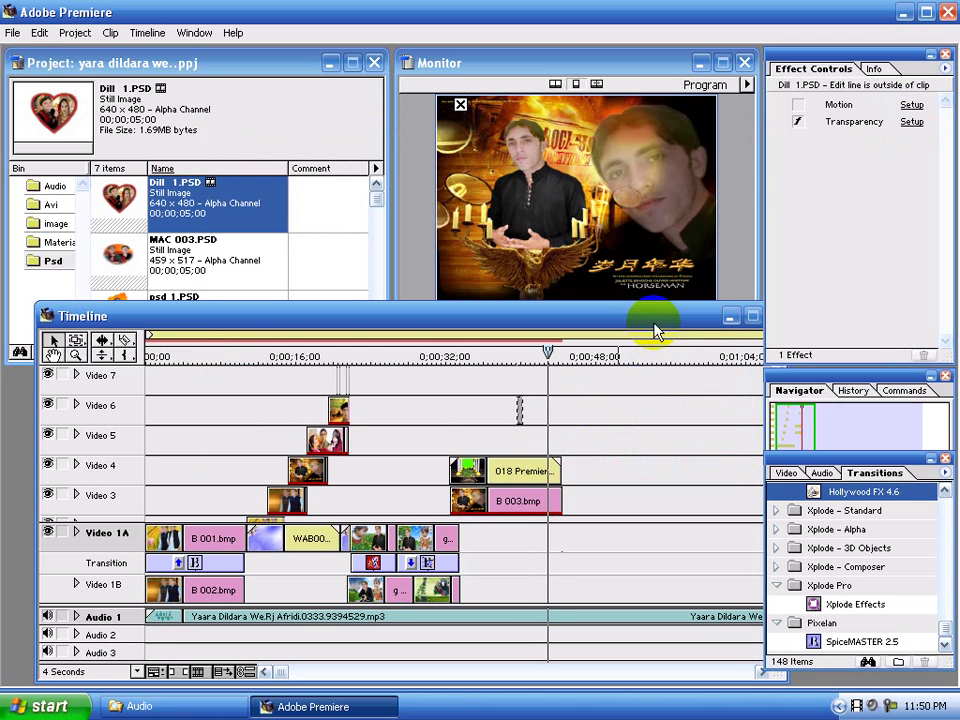
Position the start point of Dill 1.PSD's motion path below the frame at -6, 19 with 46% zoom
left_click(912, 105)
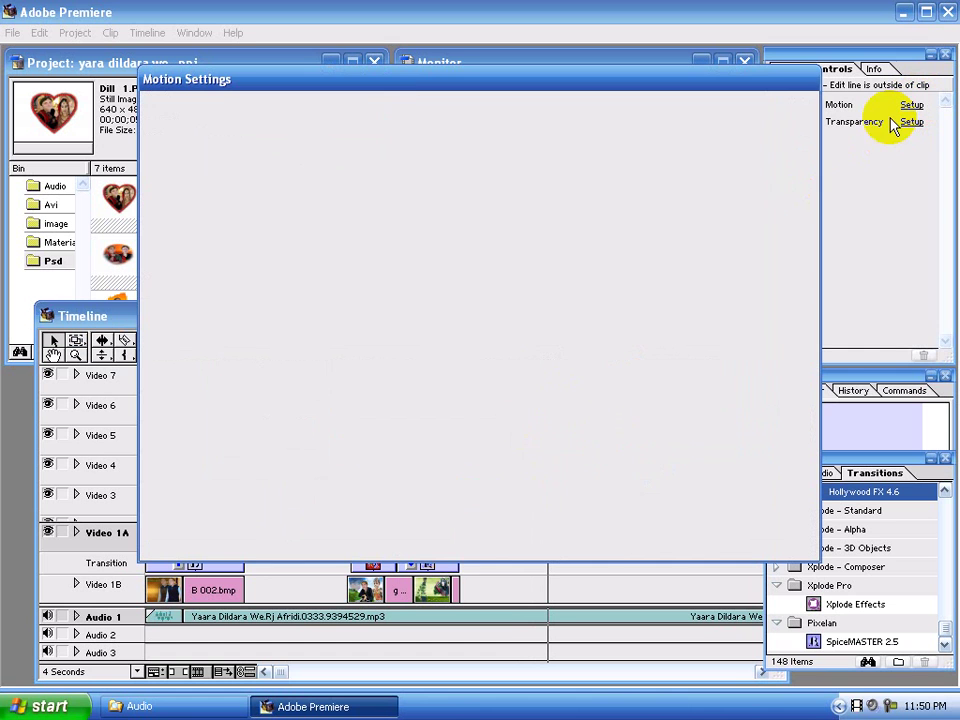
left_click_drag(524, 193, 598, 202)
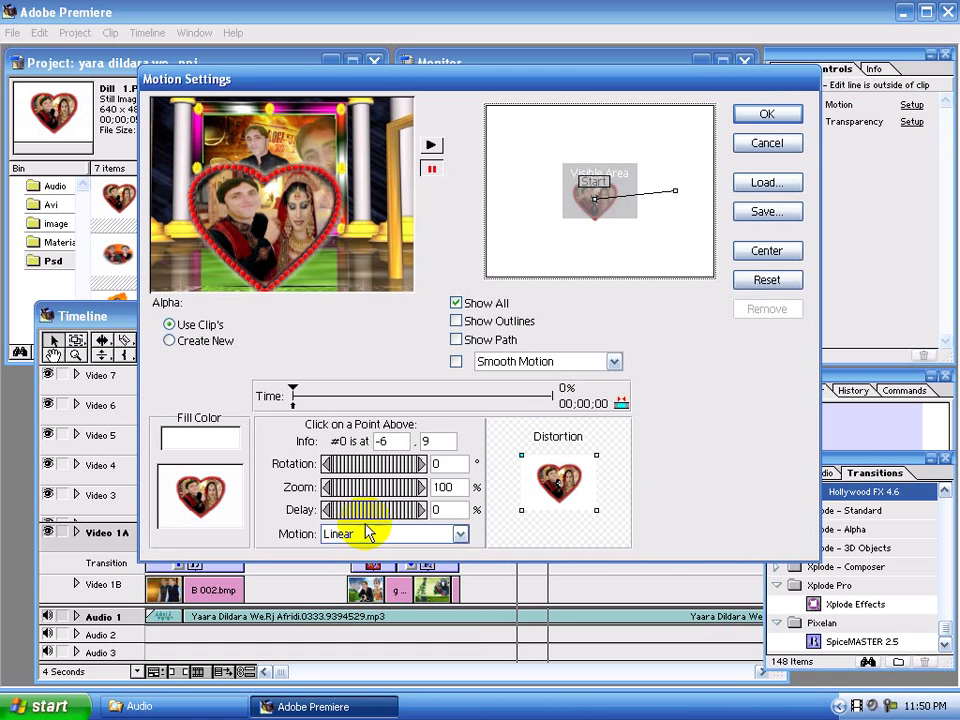
left_click_drag(407, 486, 375, 490)
key("Down")
key("Down")
key("Down")
key("Down")
key("Down")
key("Down")
key("Down")
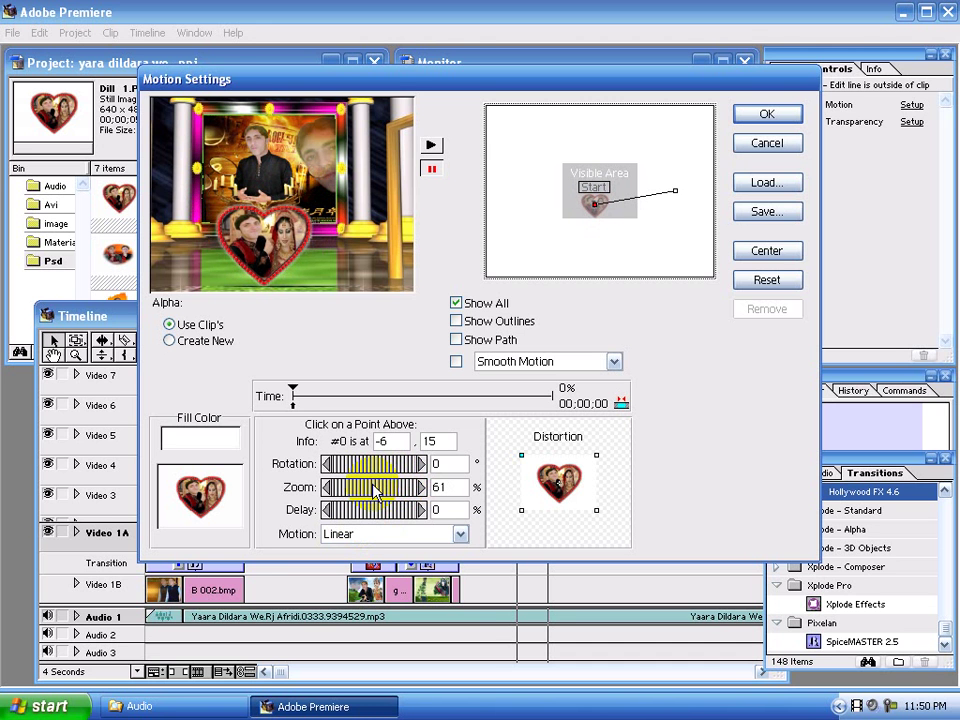
left_click_drag(378, 488, 364, 488)
key("Down")
key("Down")
key("Down")
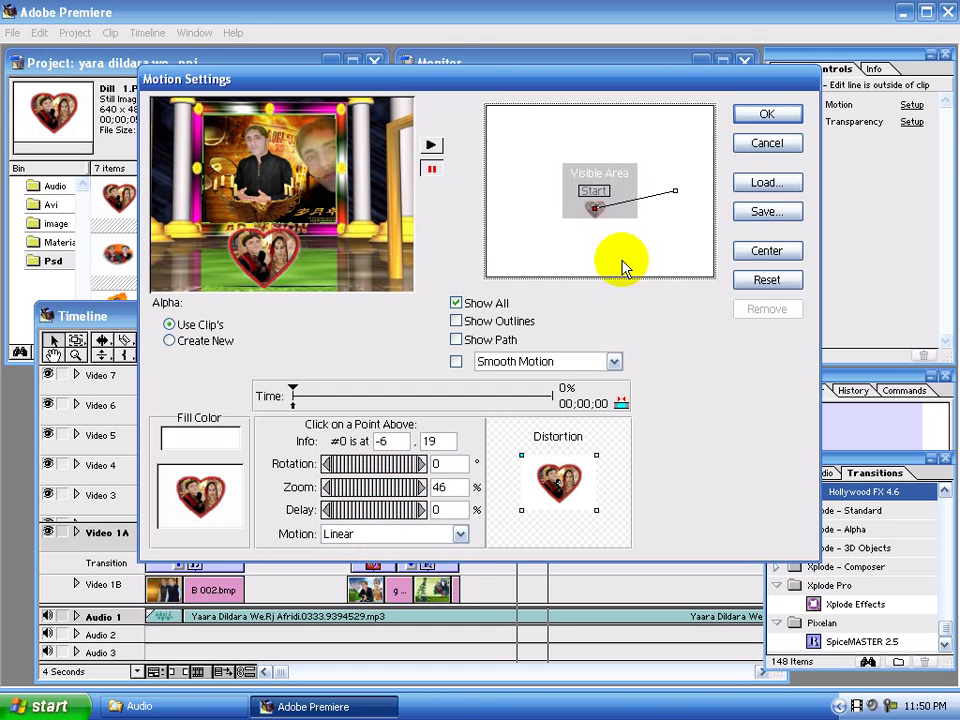
Move the end point of the heart's motion path to 7, 19
left_click(680, 192)
key("Down")
key("Down")
key("Down")
key("Down")
key("Down")
key("Down")
key("Down")
key("Down")
key("Down")
key("Down")
key("Down")
key("Down")
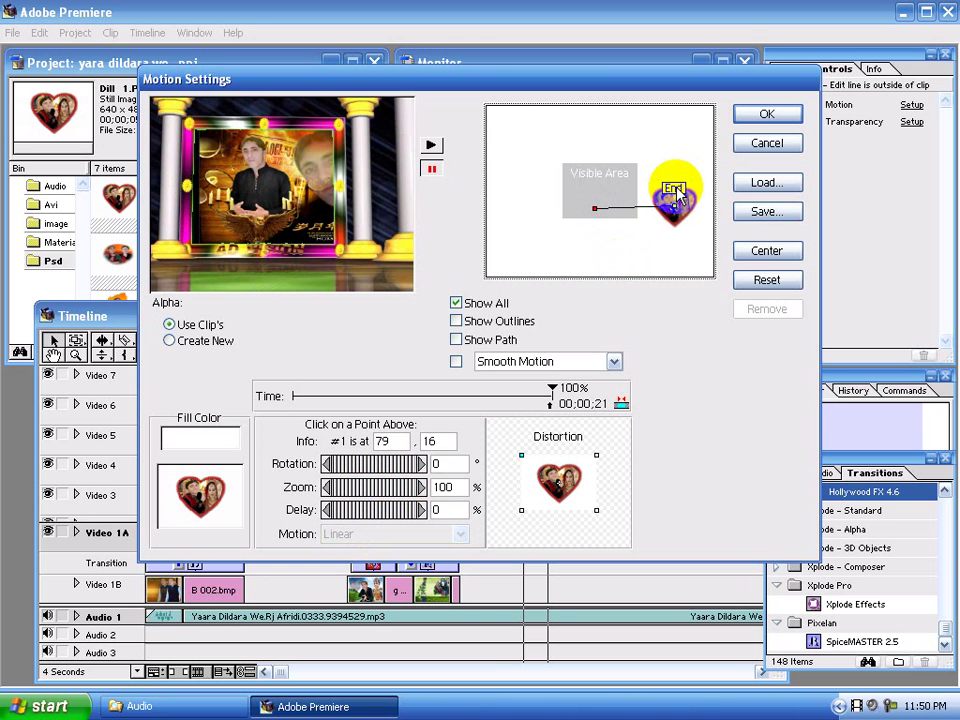
key("Left")
key("Left")
key("Left")
key("Left")
key("Left")
key("Left")
key("Left")
key("Left")
key("Left")
key("Left")
key("Left")
key("Left")
key("Left")
key("Left")
key("Left")
key("Left")
key("Left")
key("Left")
key("Left")
key("Left")
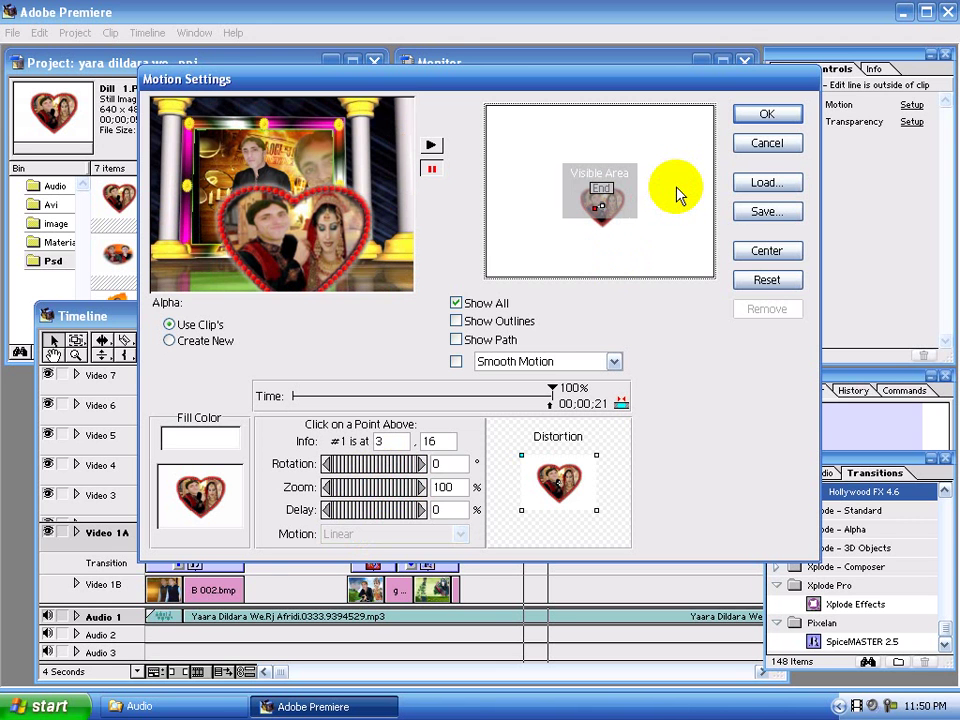
key("Right")
key("Right")
key("Right")
key("Right")
key("Right")
key("Right")
key("Right")
key("Right")
key("Right")
key("Right")
key("Right")
key("Right")
key("Right")
key("Right")
key("Right")
key("Right")
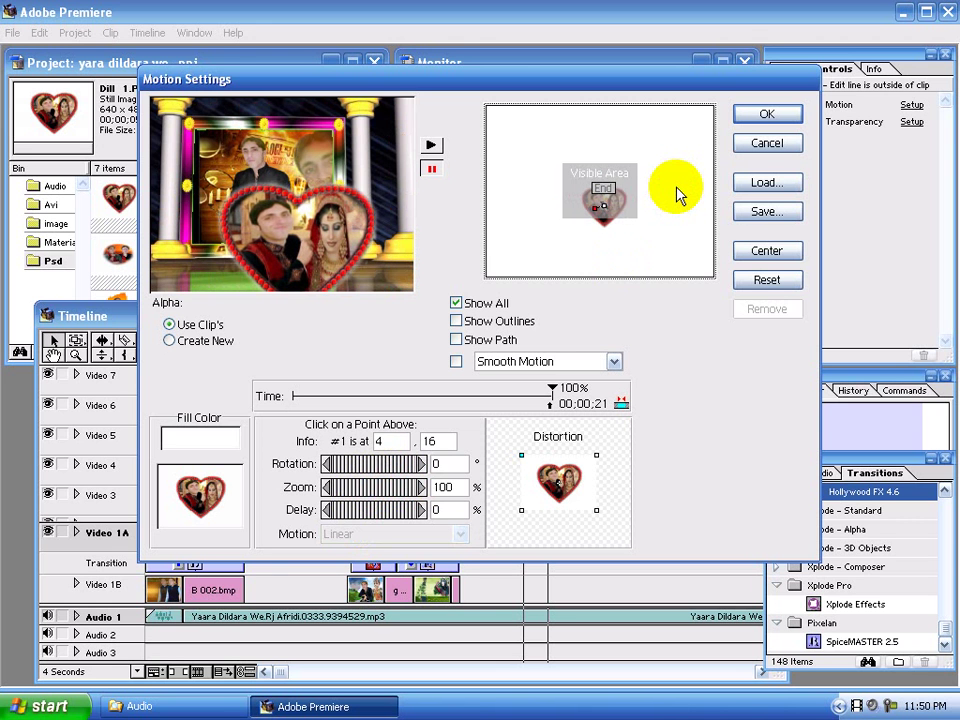
key("Down")
key("Down")
key("Right")
key("Right")
key("Right")
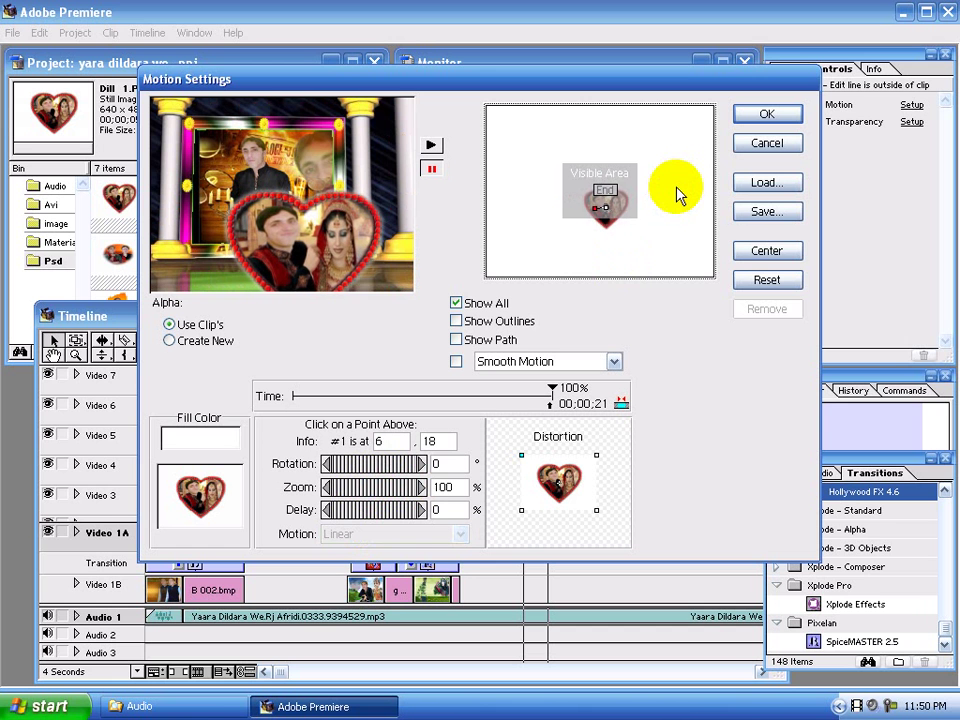
key("Down")
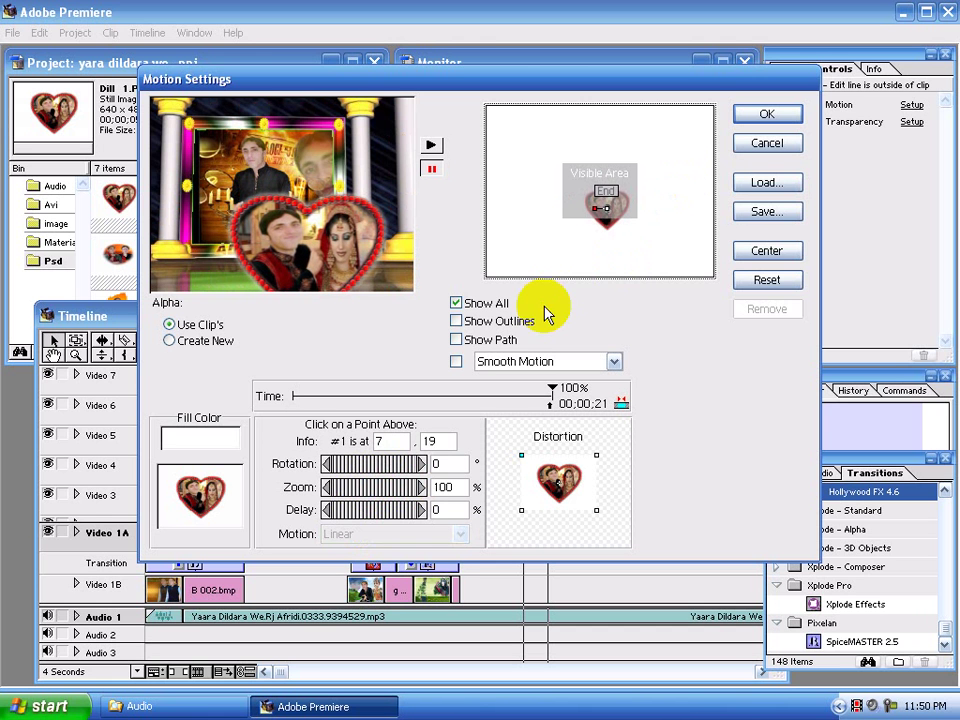
Reduce the heart's zoom at the end point, apply the motion settings and return the edit line to before the clip
double_click(459, 485)
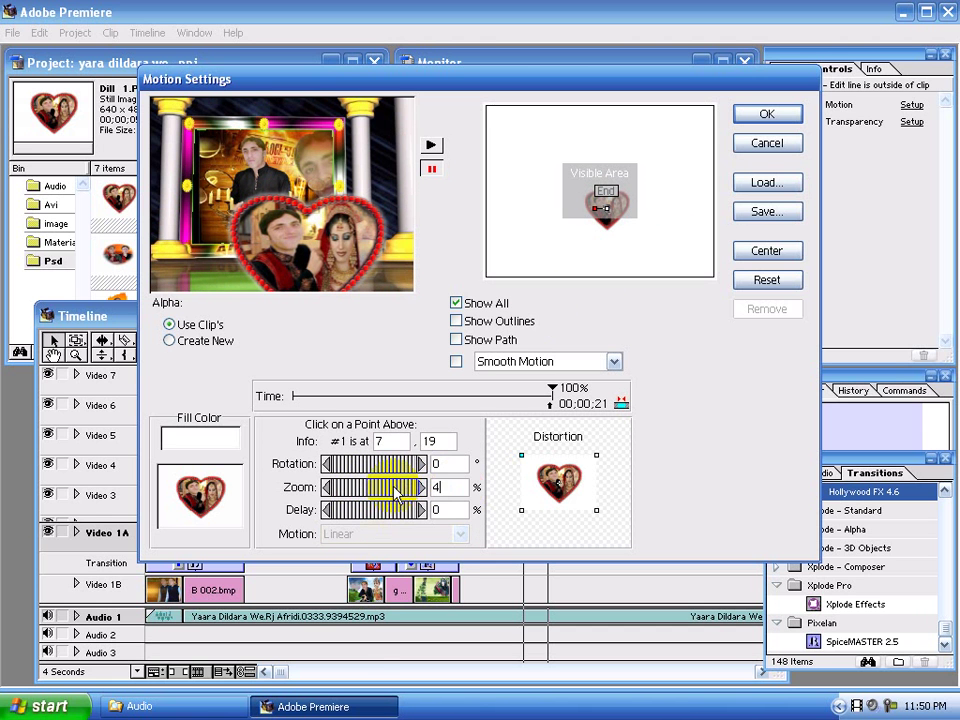
left_click(765, 114)
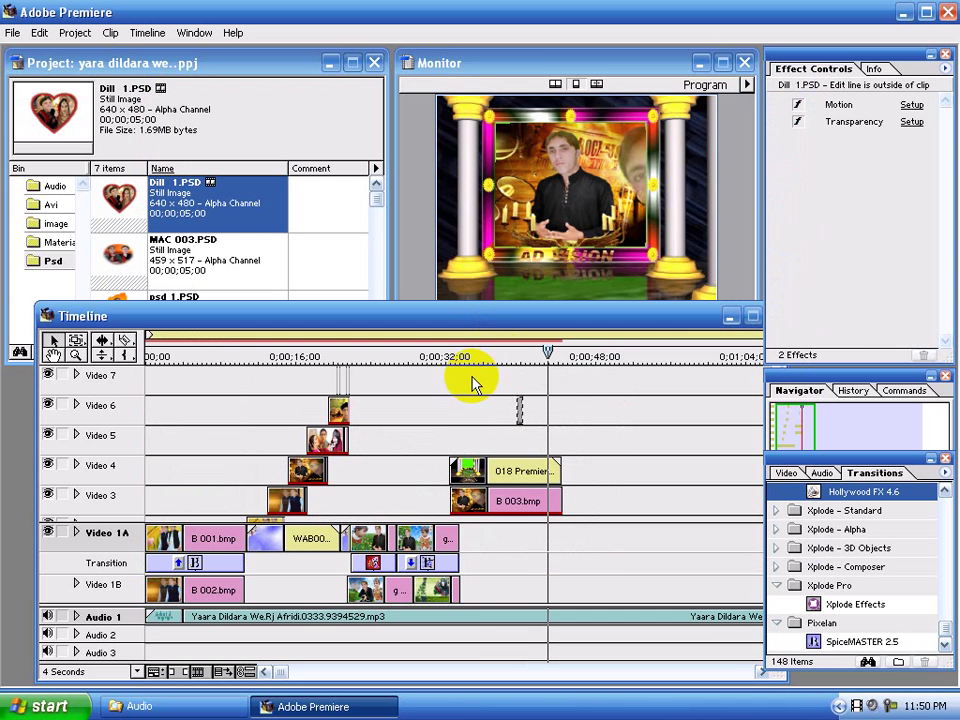
left_click(497, 356)
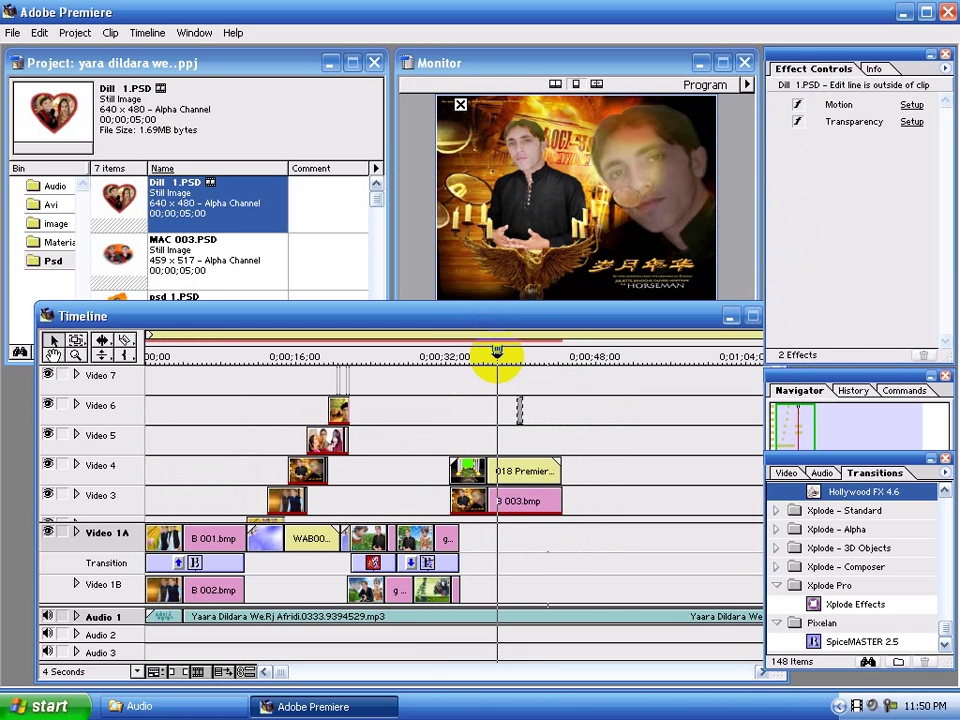
Extend the start of the Dill 1.PSD clip on Video 6 back to the edit line near 0;00;38
mouse_move(497, 356)
left_mouse_down()
mouse_move(514, 356)
mouse_move(500, 363)
mouse_move(506, 356)
left_mouse_up()
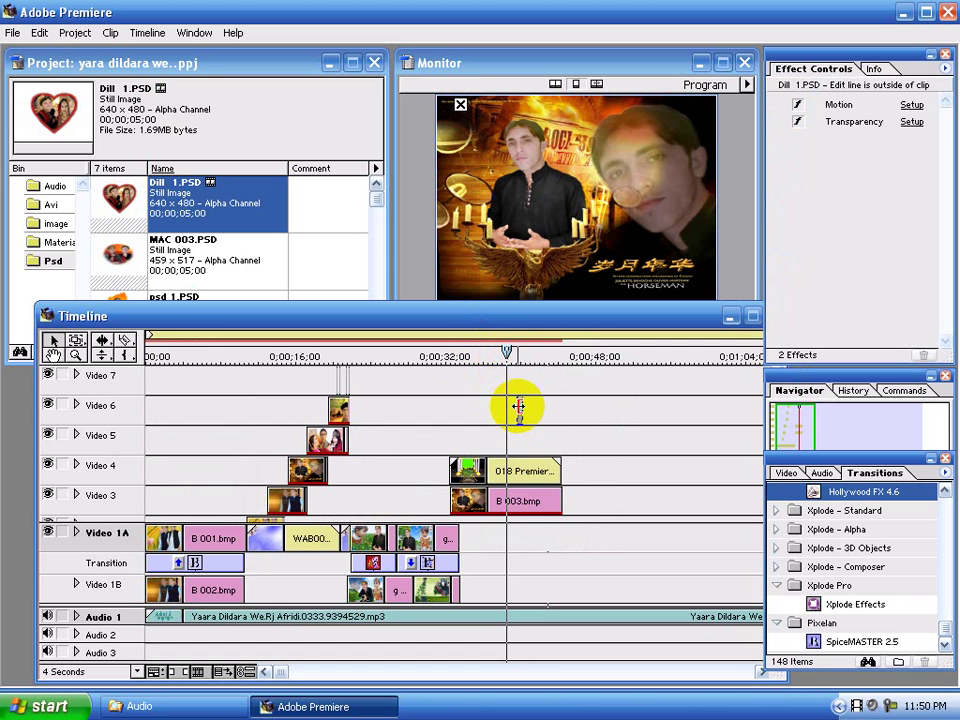
left_click_drag(517, 406, 508, 408)
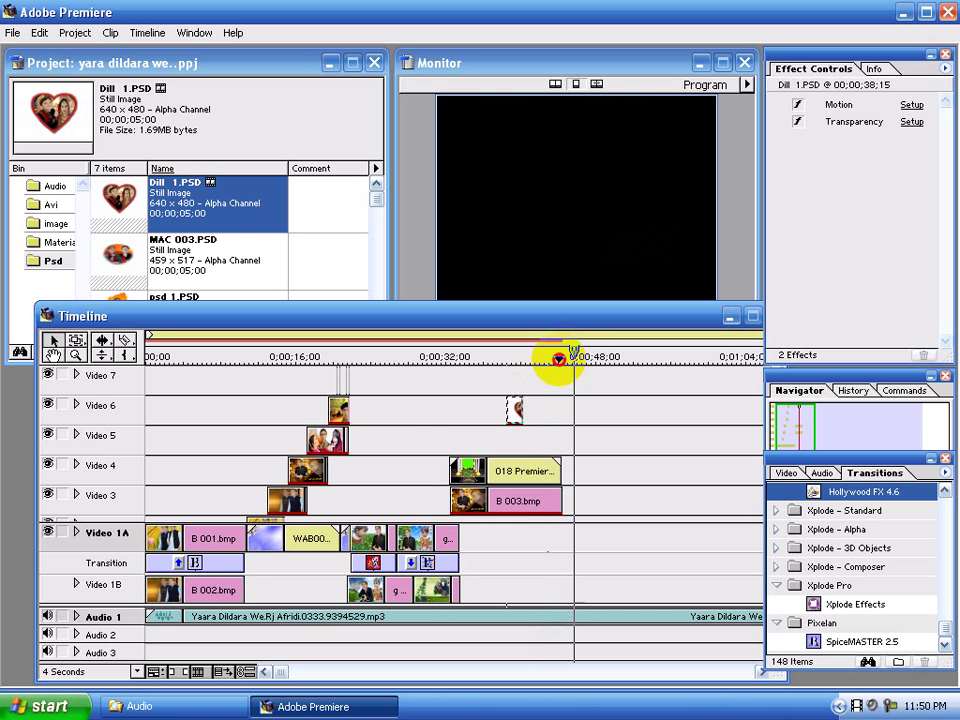
left_click(559, 358)
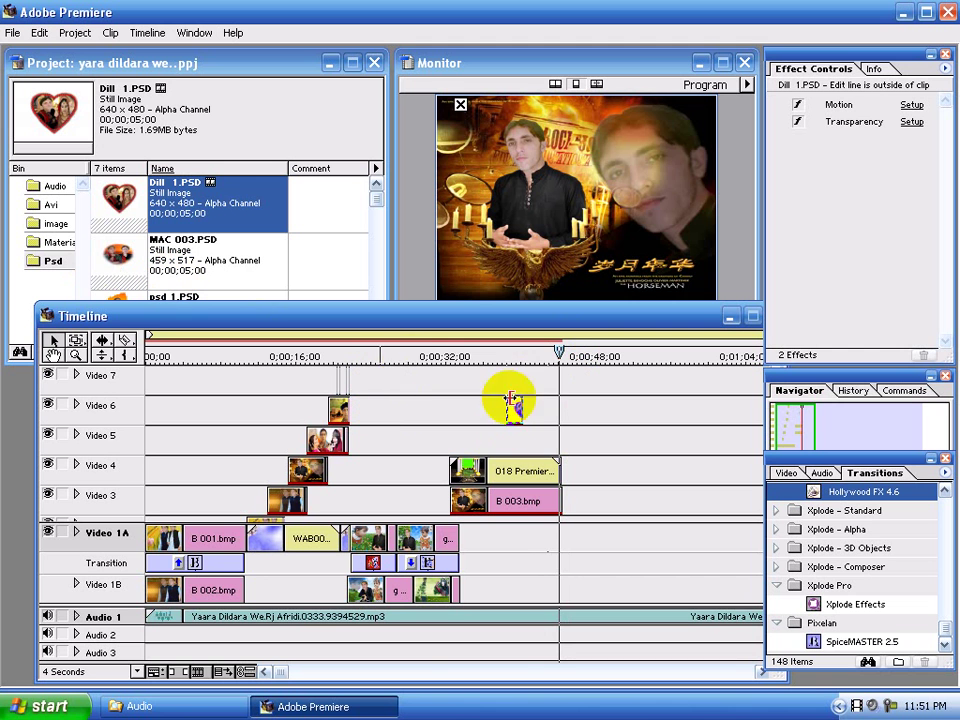
Place Star.avi from the Avi bin on Video 7, starting just before 0;00;32, and trim B 003.bmp's end to match the 018 Premier clip
left_click(443, 360)
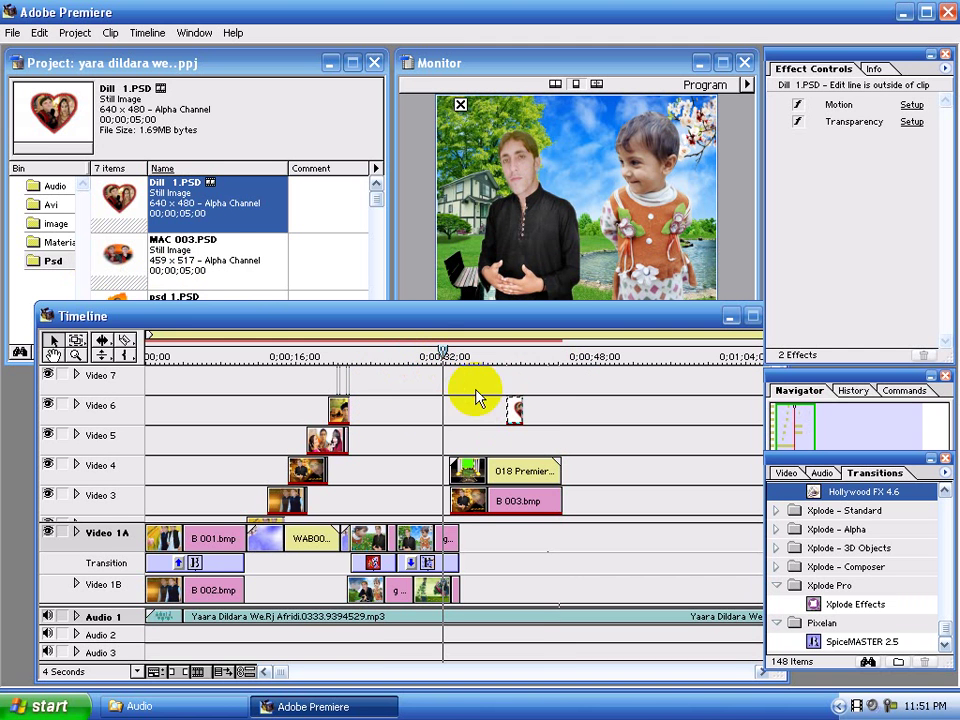
left_click(57, 208)
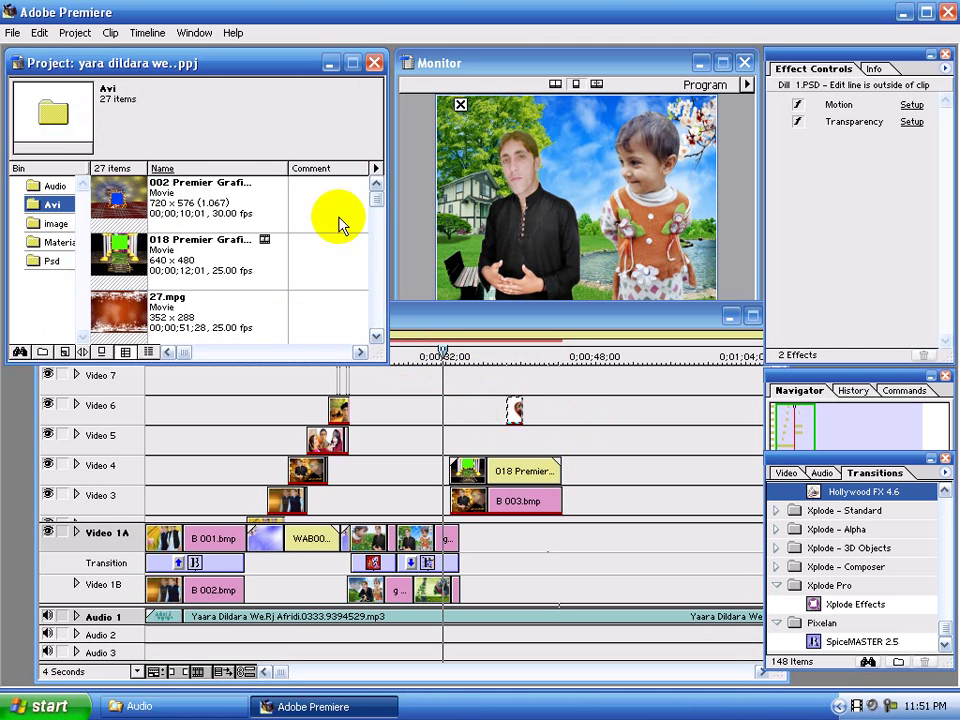
left_click(377, 252)
left_click(375, 249)
left_click_drag(375, 243, 373, 309)
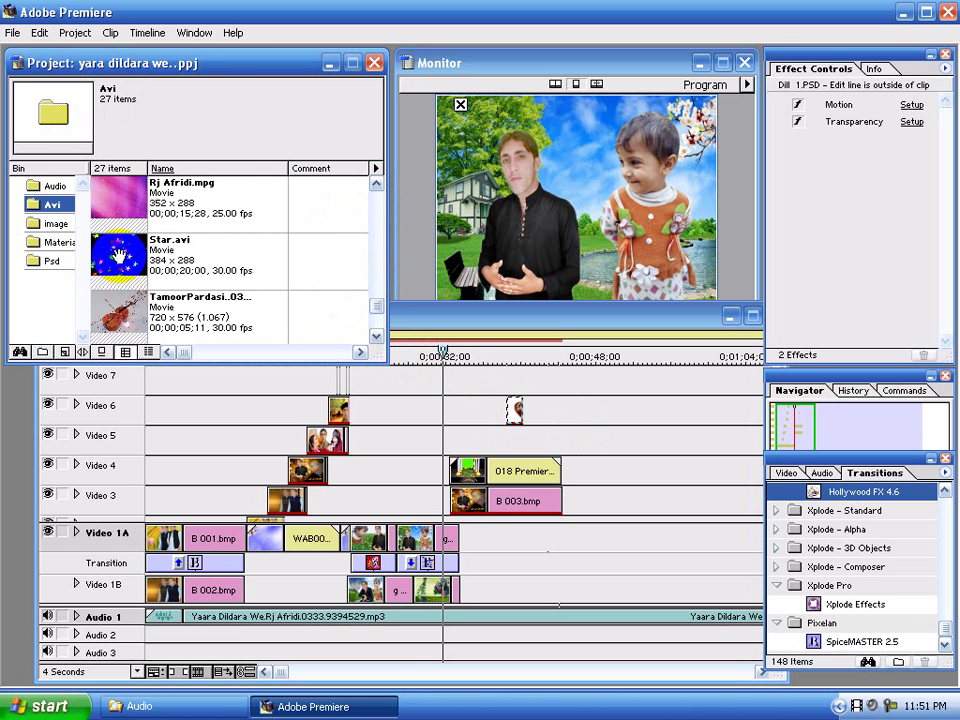
left_click_drag(160, 268, 566, 381)
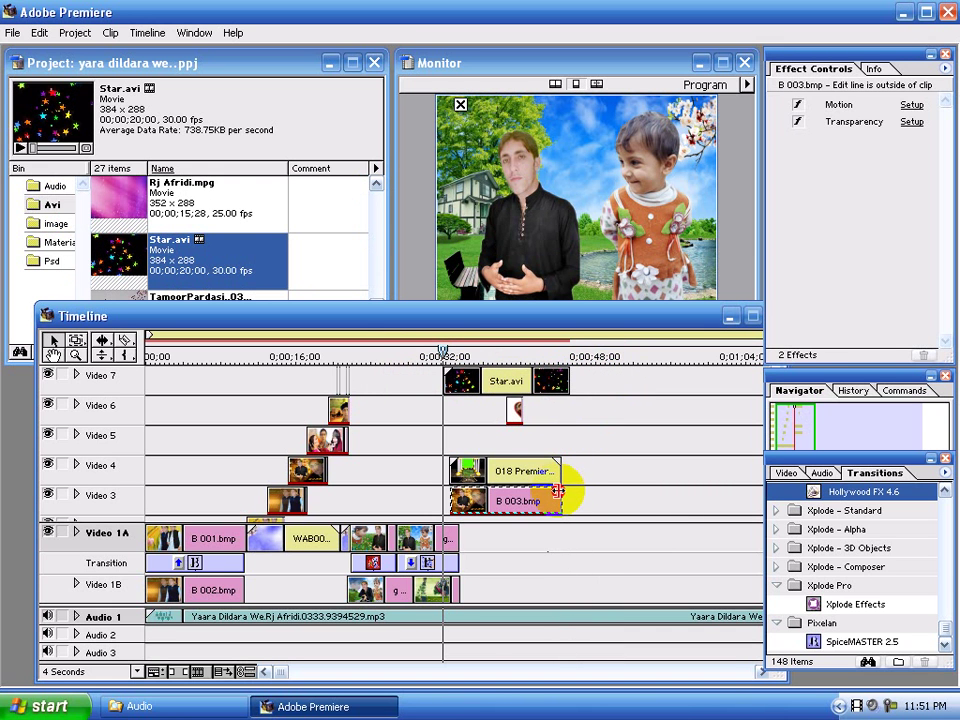
left_click_drag(557, 491, 559, 491)
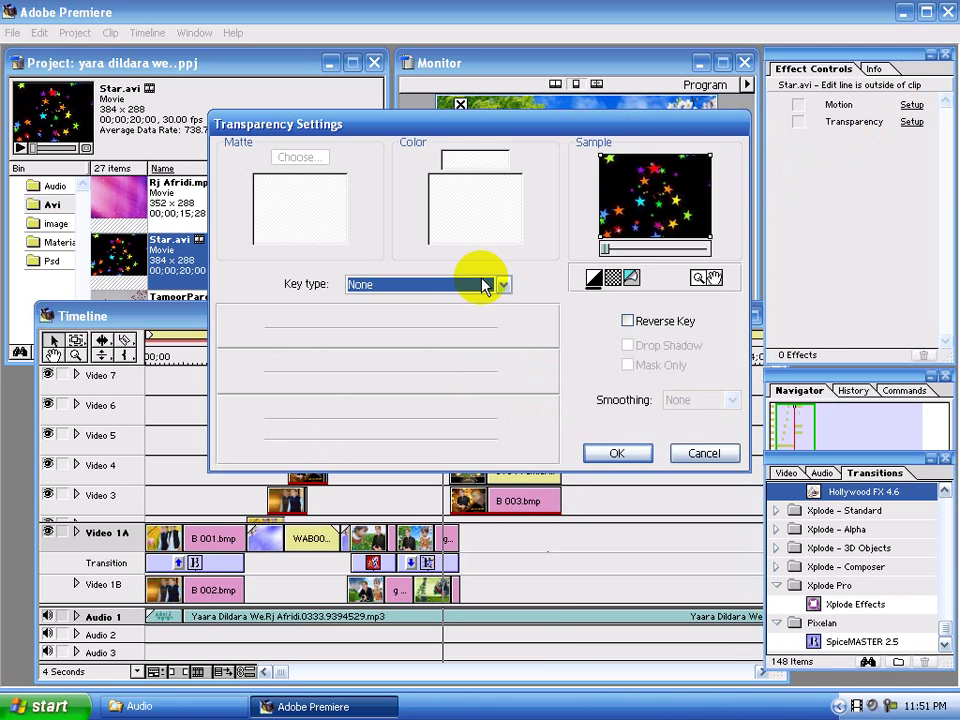
Set the transparency key type of the Star.avi clip to Screen
left_click(452, 283)
left_click(415, 449)
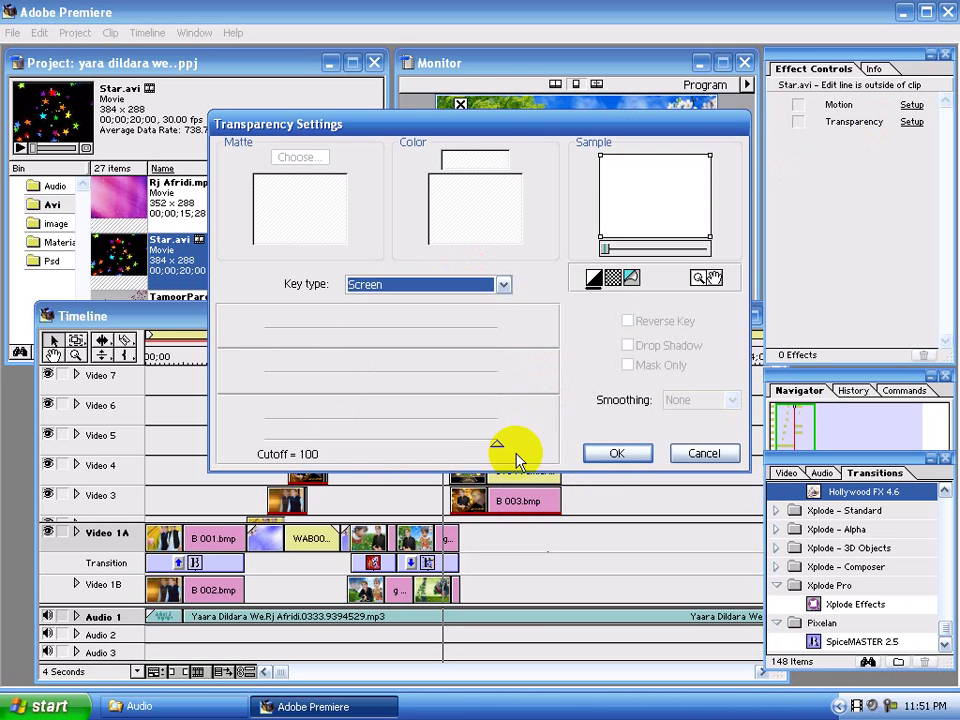
left_click(616, 453)
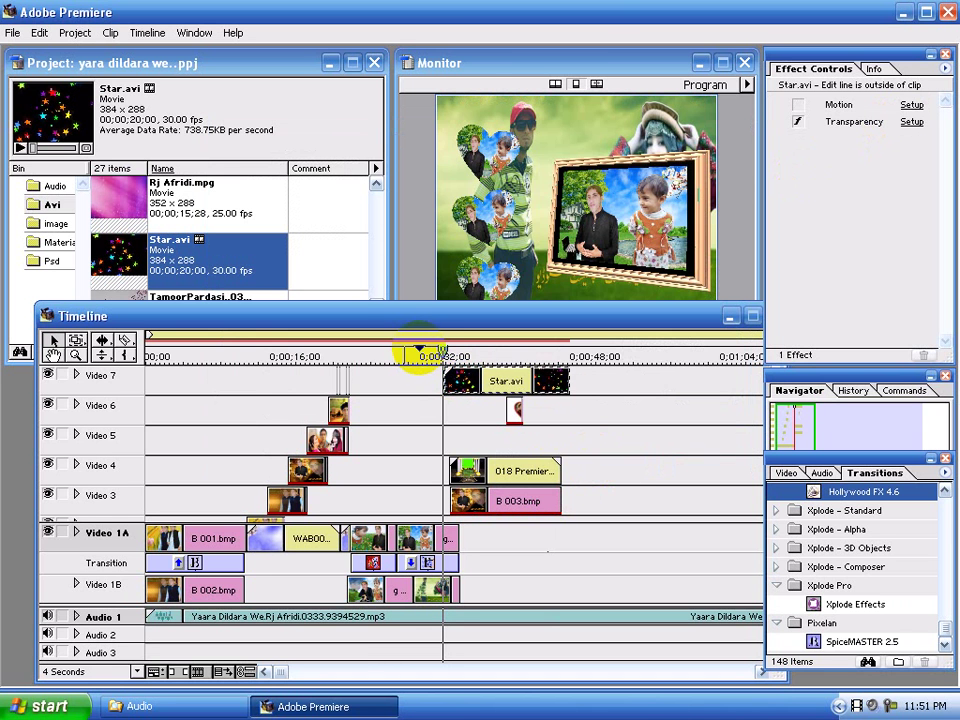
Preview the star overlay from the start of the Star.avi clip
left_click(431, 352)
left_click_drag(431, 352, 444, 351)
key("space")
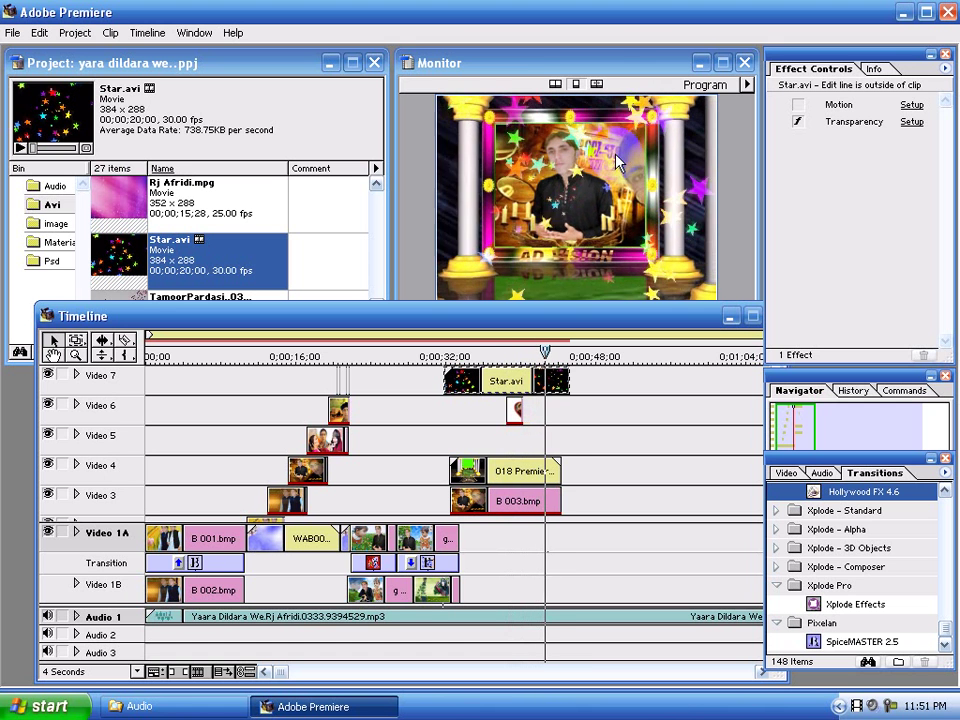
Move the edit line to 00;00;42;27, open the image bin and add a Video 8 track above Video 7
left_click(548, 356)
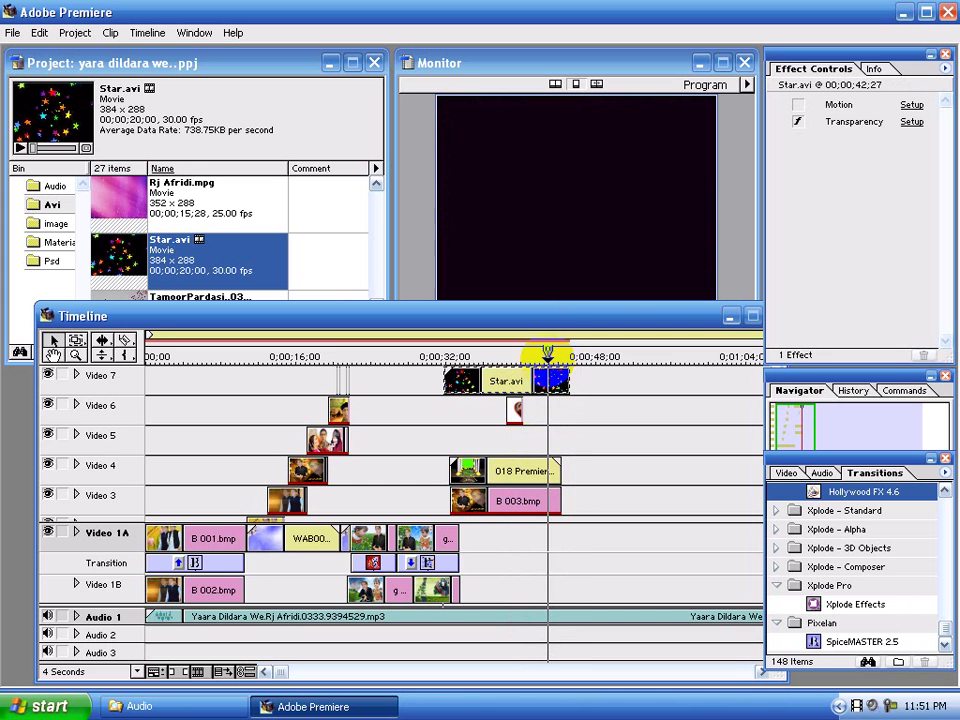
left_click_drag(287, 331, 279, 361)
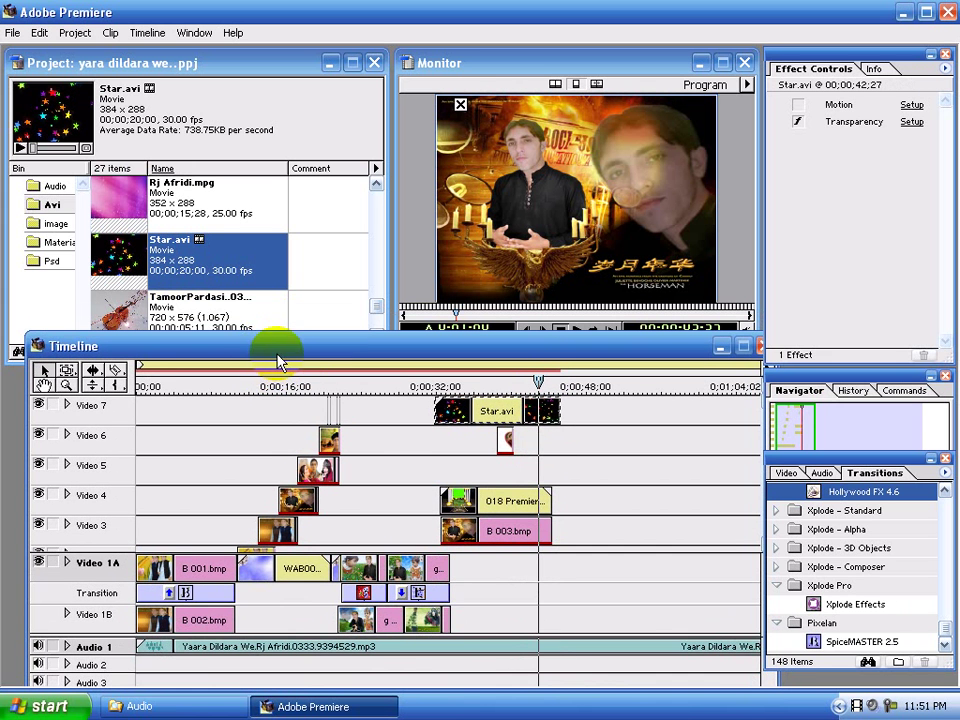
left_click(60, 224)
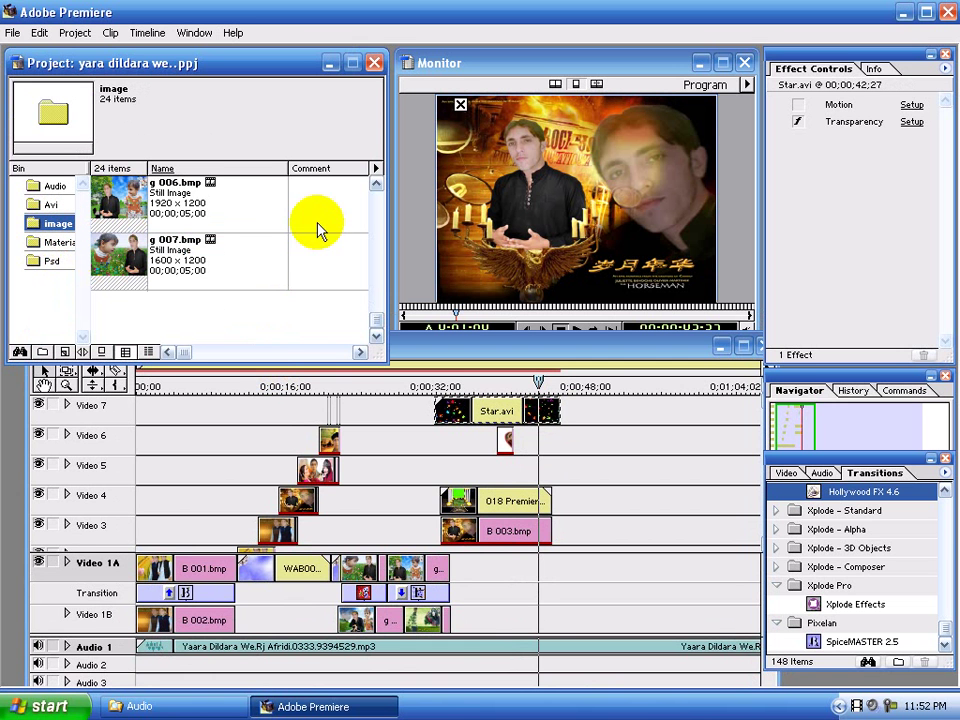
left_click_drag(376, 315, 371, 226)
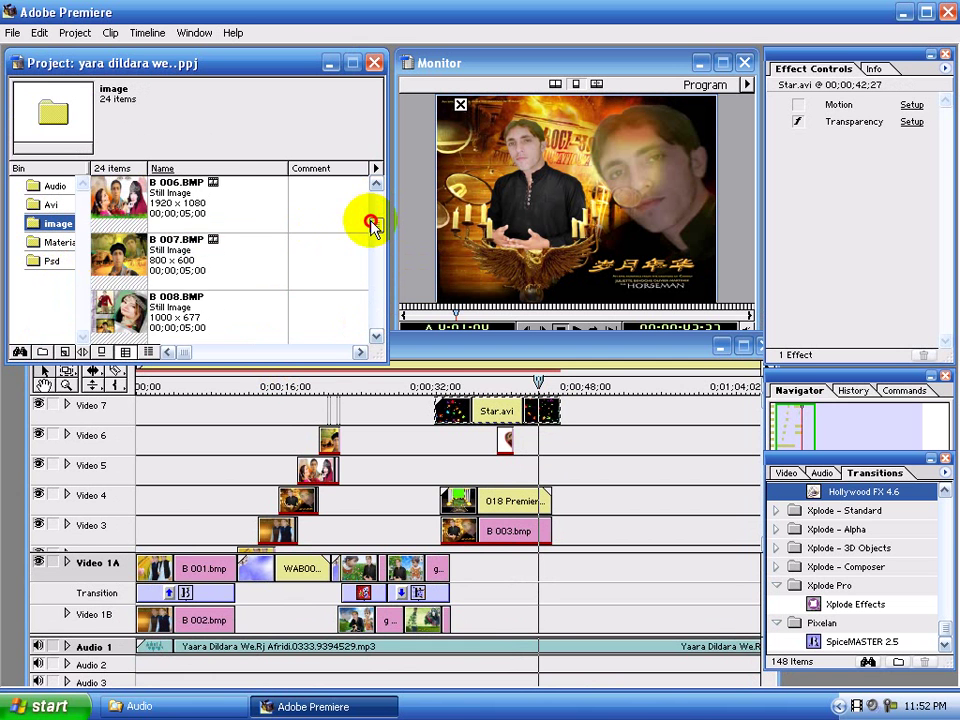
right_click(123, 413)
left_click(196, 478)
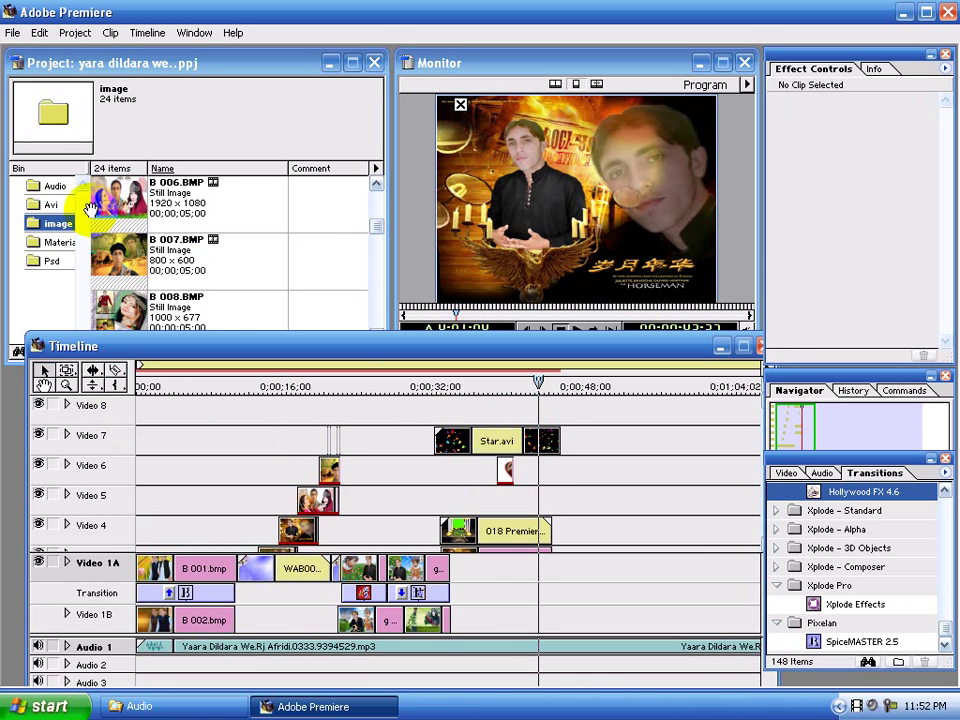
Place B 006.BMP on Video 8 at the edit line and trim it and Star.avi to the end of the 018 Premier clip
left_click_drag(120, 200, 565, 412)
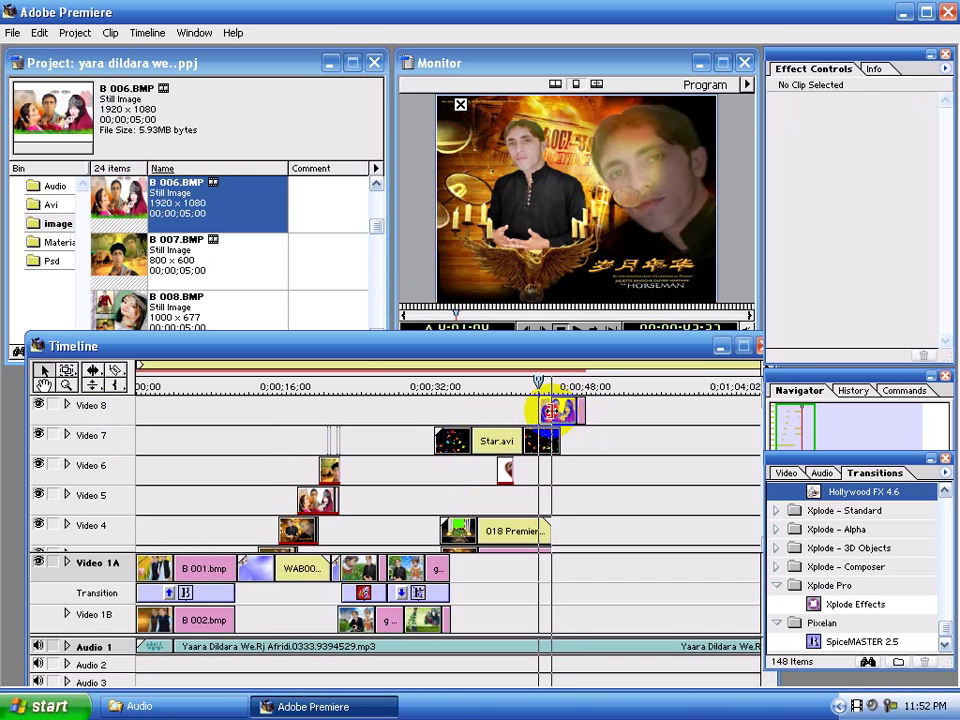
left_click_drag(550, 410, 553, 440)
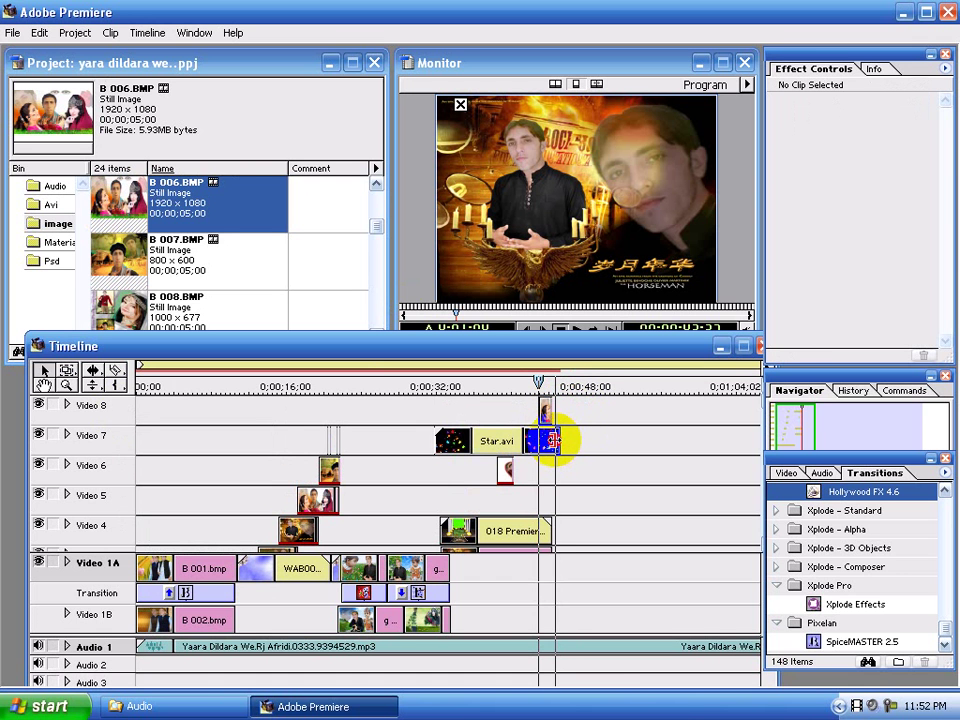
left_click(549, 440)
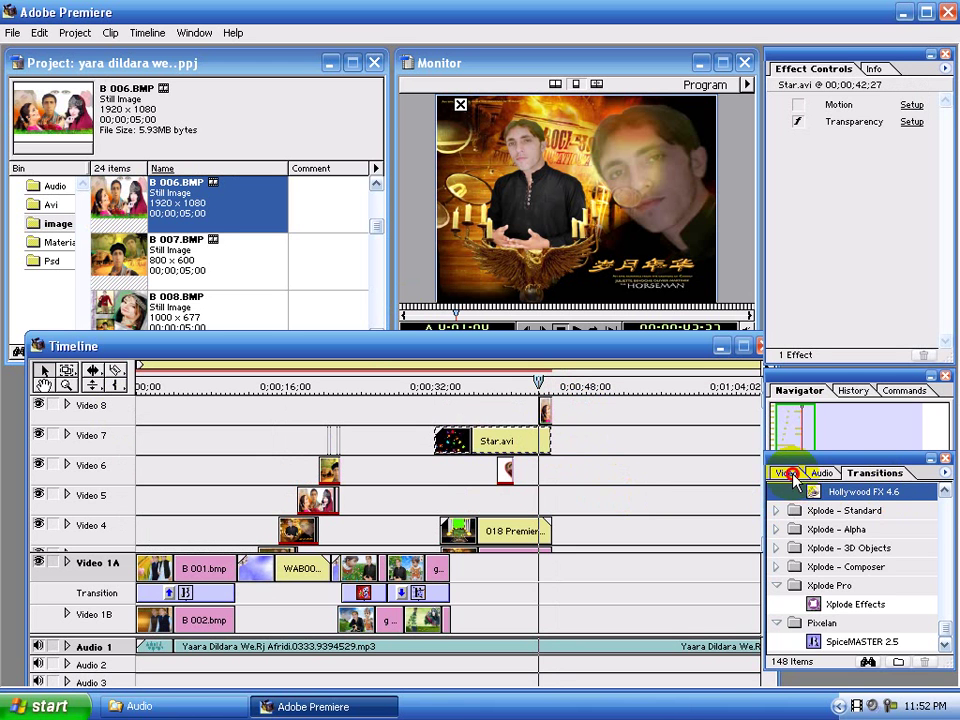
Apply the FE Pixel Polly video effect to the B 006.BMP clip on Video 8 with its default settings
left_click(790, 473)
left_click(945, 561)
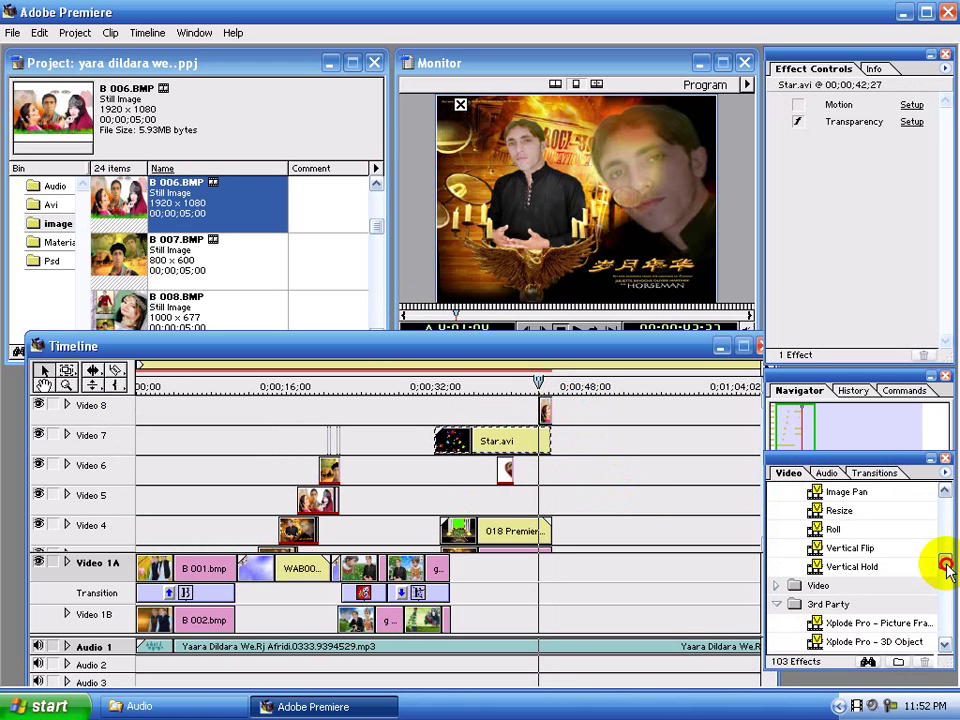
left_click_drag(945, 561, 945, 533)
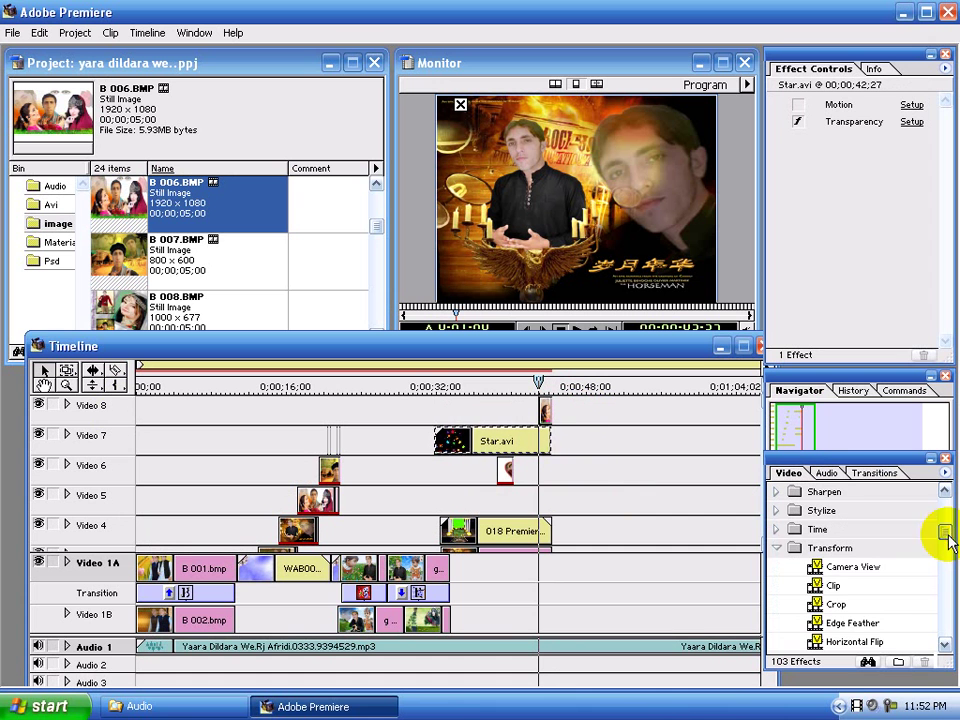
left_click(778, 549)
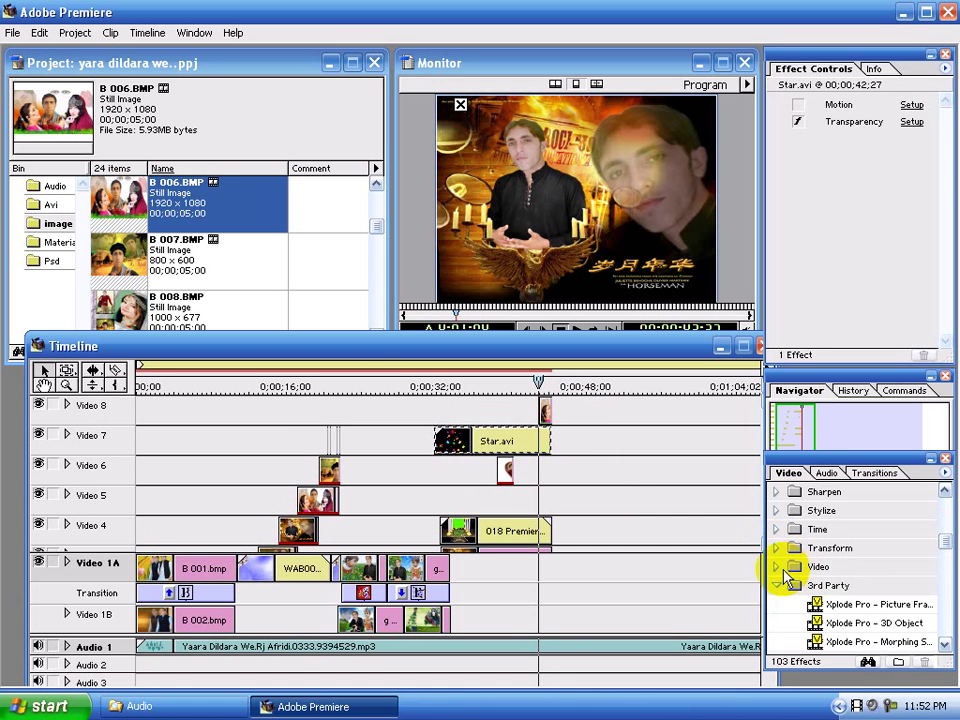
left_click(777, 549)
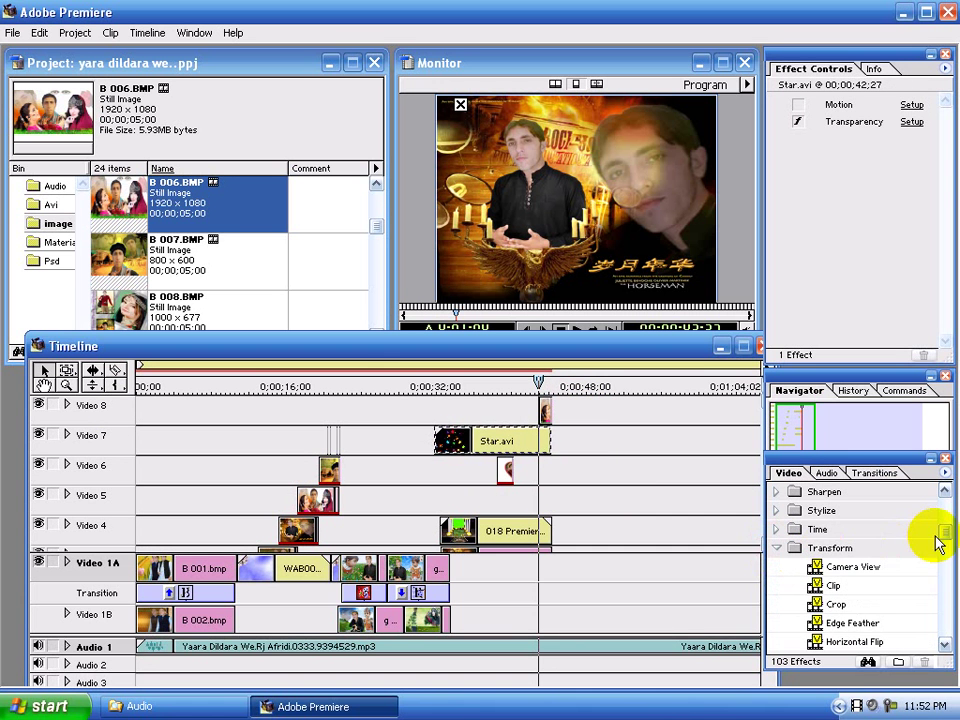
left_click_drag(945, 535, 946, 555)
mouse_move(946, 551)
left_mouse_down()
mouse_move(947, 610)
mouse_move(949, 572)
left_mouse_up()
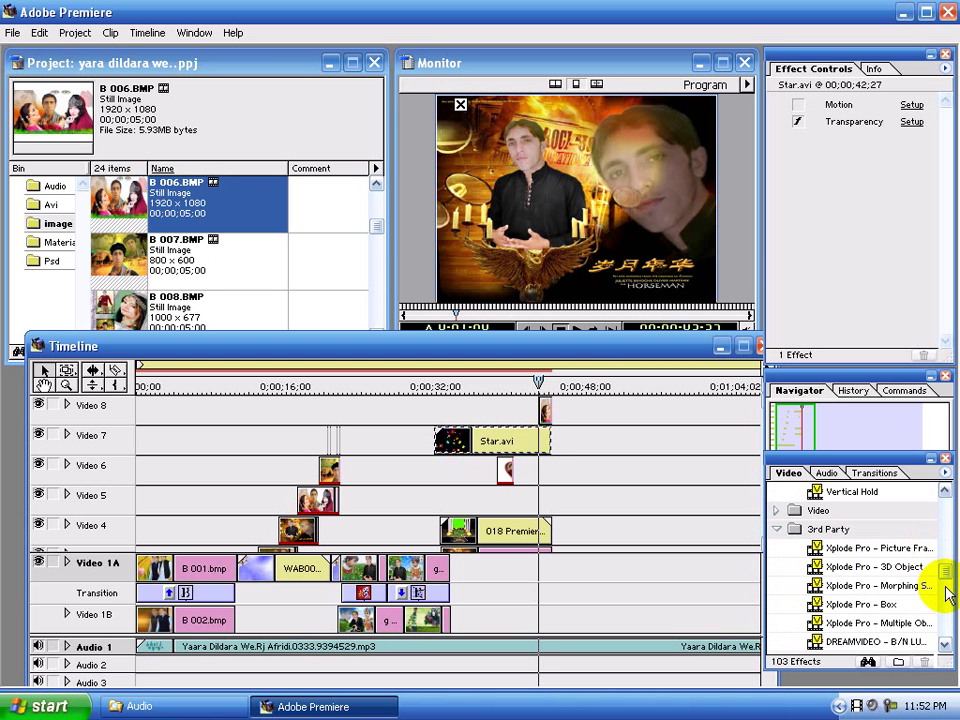
mouse_move(946, 580)
left_mouse_down()
mouse_move(949, 611)
mouse_move(936, 615)
left_mouse_up()
left_click_drag(860, 607, 549, 415)
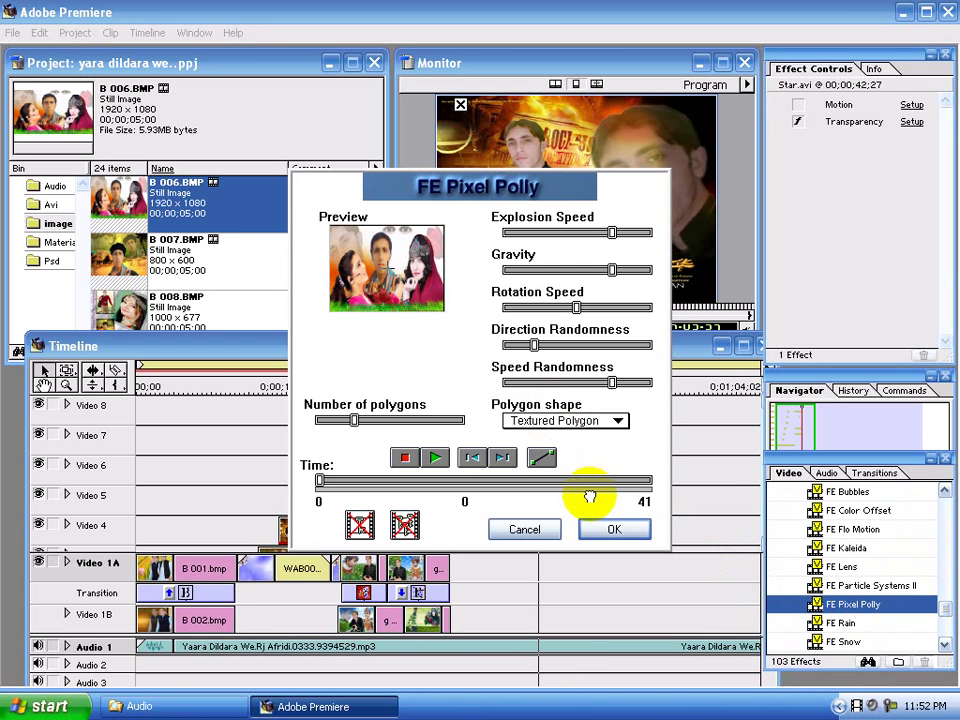
key("Return")
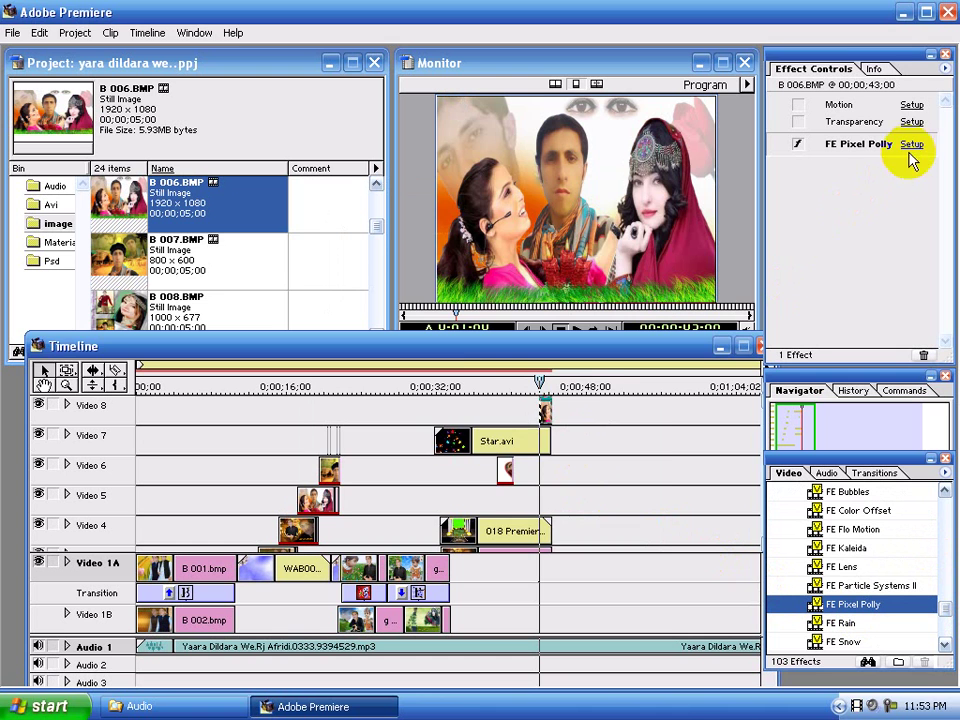
Raise FE Pixel Polly's number of polygons to about 52 on B 006.BMP and preview the shattering on the timeline
left_click(912, 146)
left_click_drag(400, 420, 352, 422)
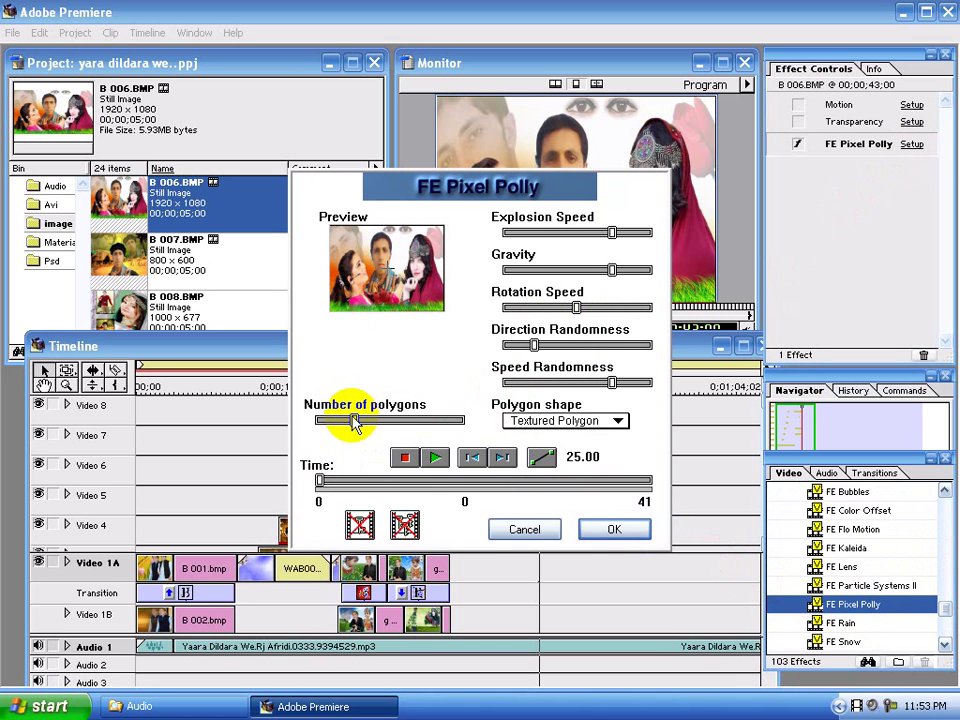
left_click(437, 459)
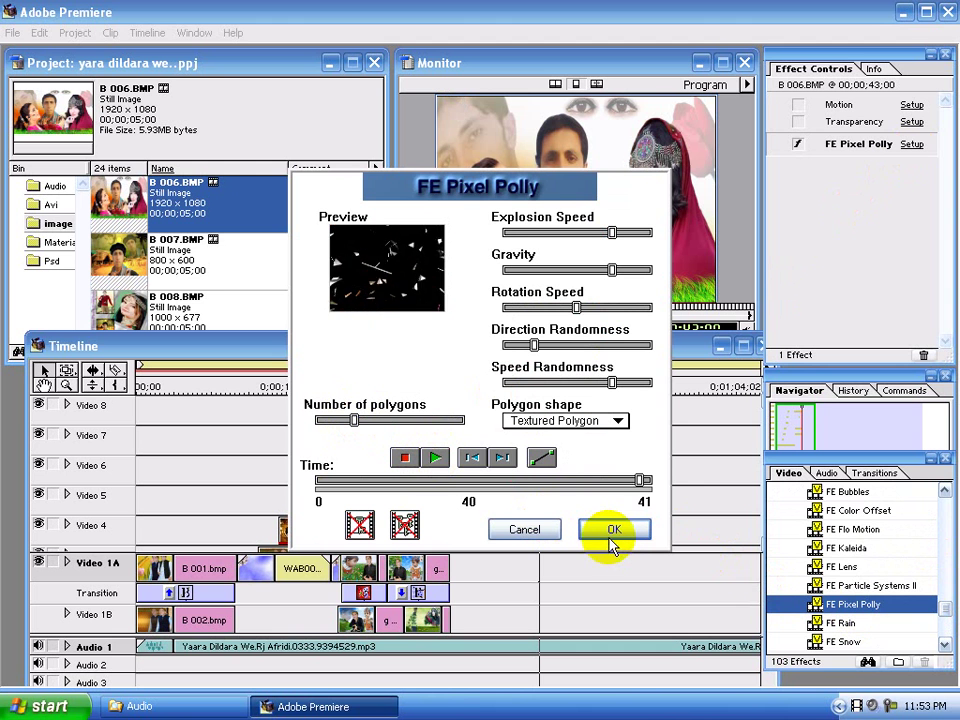
left_click(369, 421)
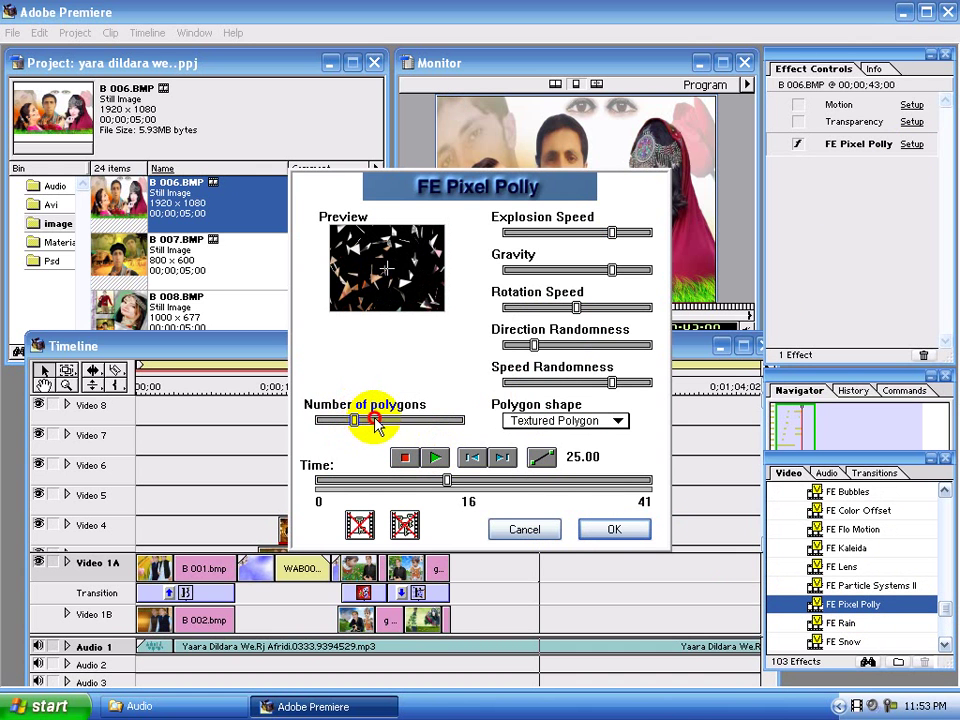
left_click_drag(357, 424, 409, 426)
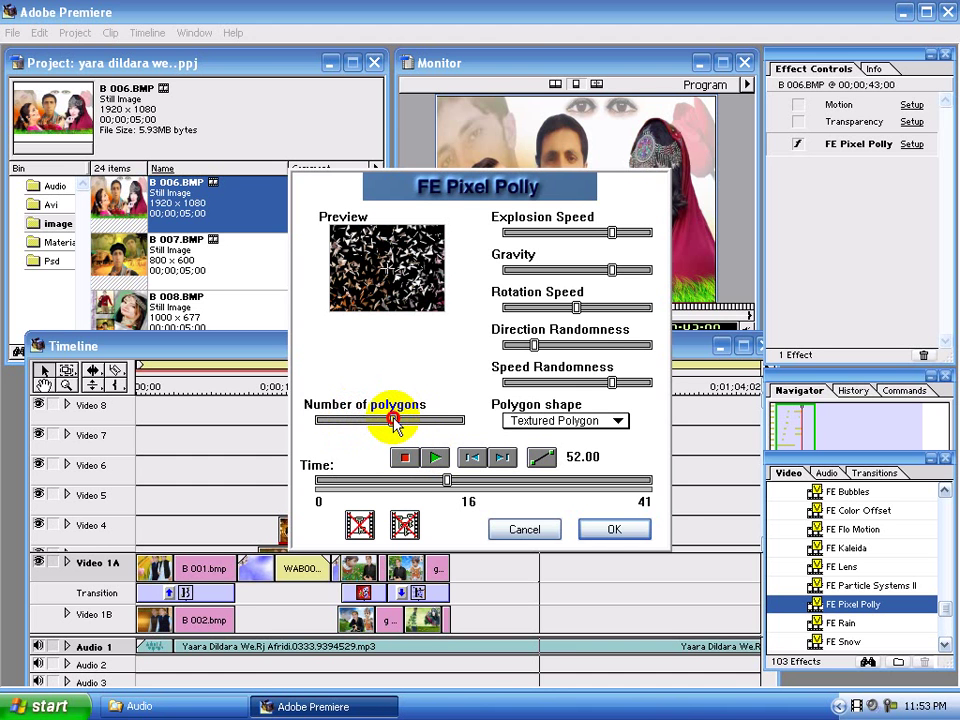
left_click(612, 526)
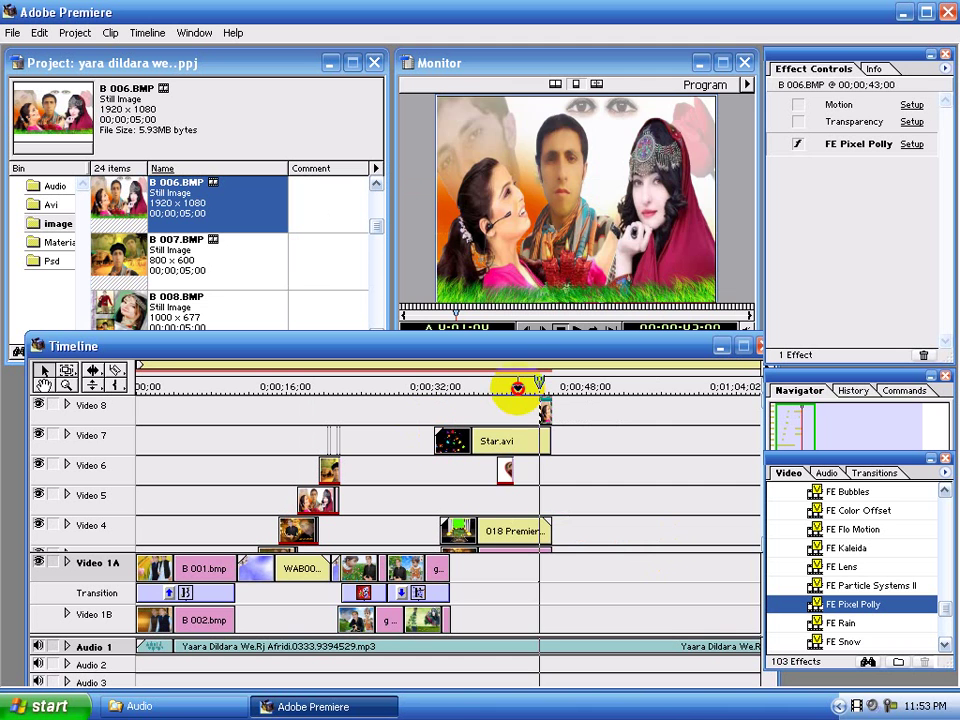
left_click(517, 387)
key("space")
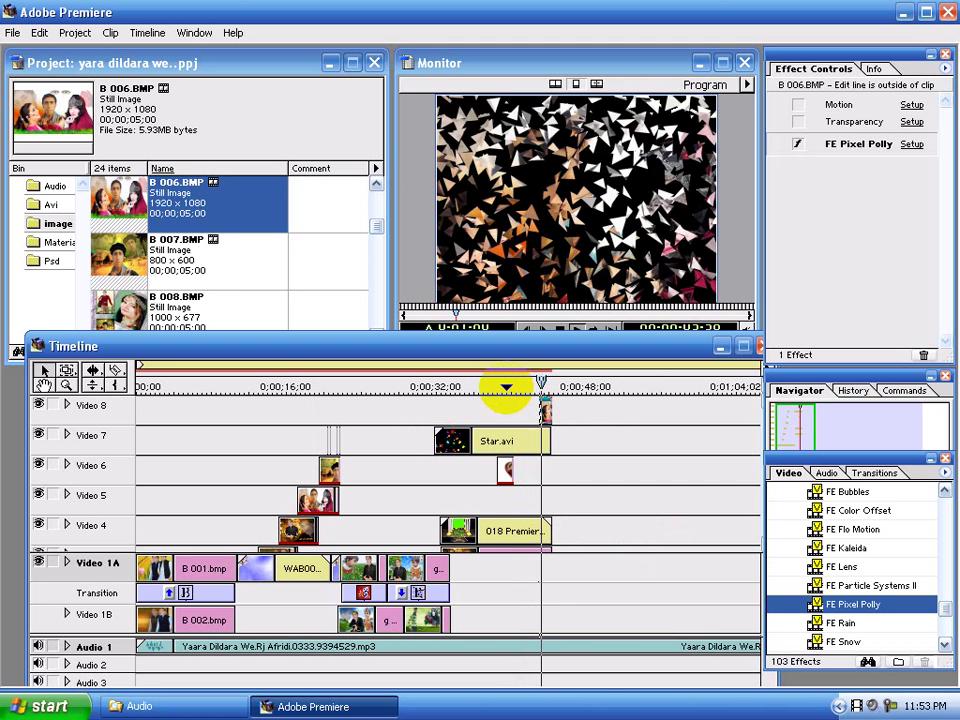
Set the transparency key type of B 006.BMP to Alpha Channel and scrub the edit line through the clip to 00;00;44;12
left_click(911, 123)
left_click(476, 285)
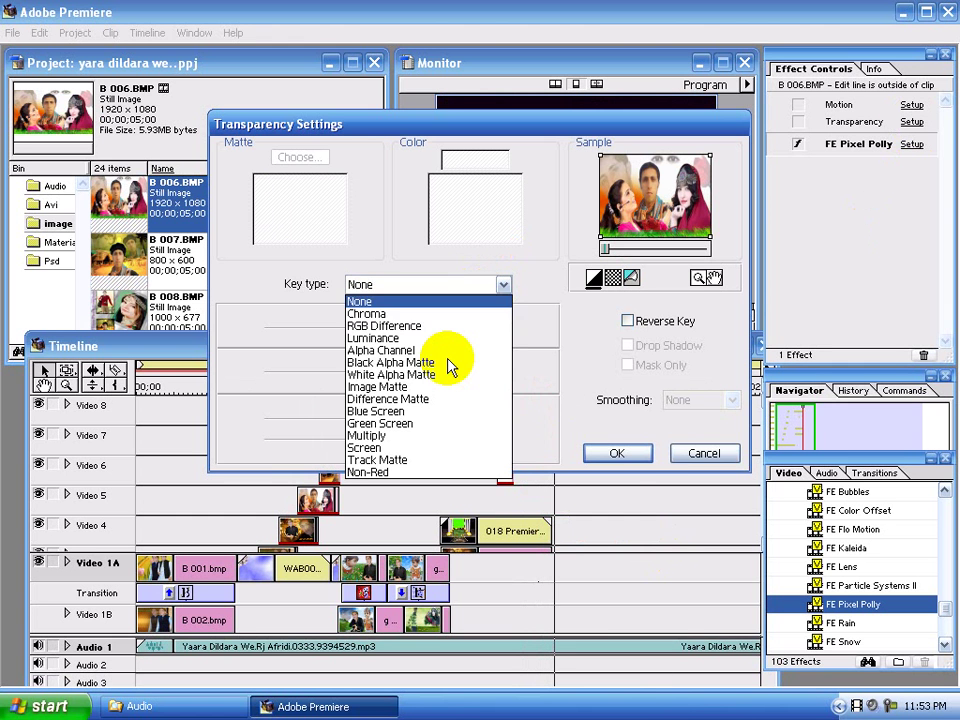
left_click(452, 350)
left_click(614, 452)
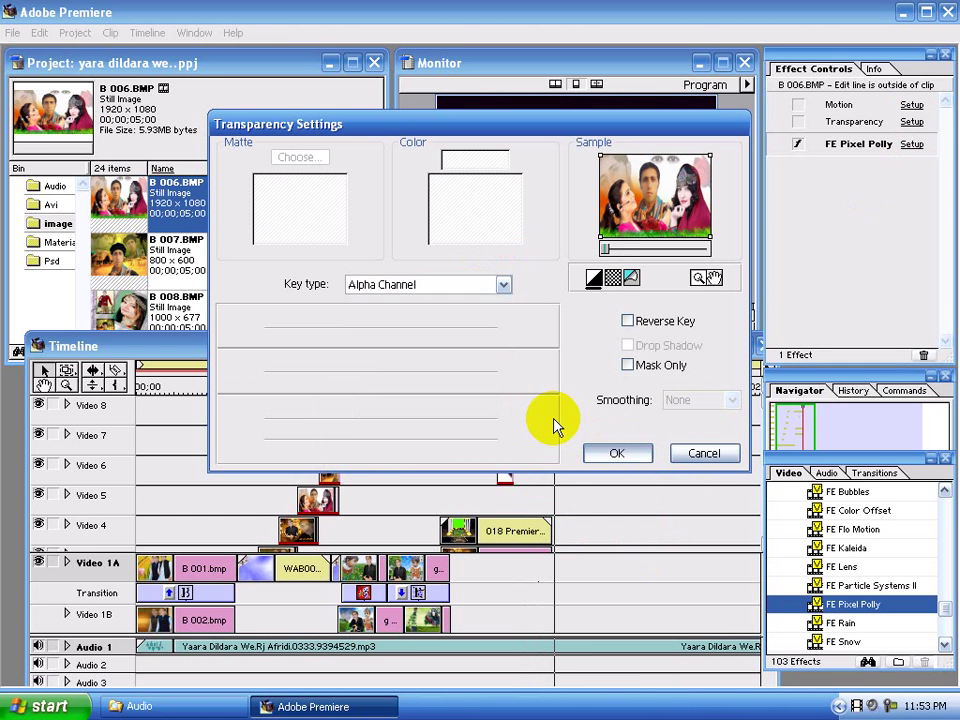
left_click(521, 386)
left_click_drag(521, 386, 552, 382)
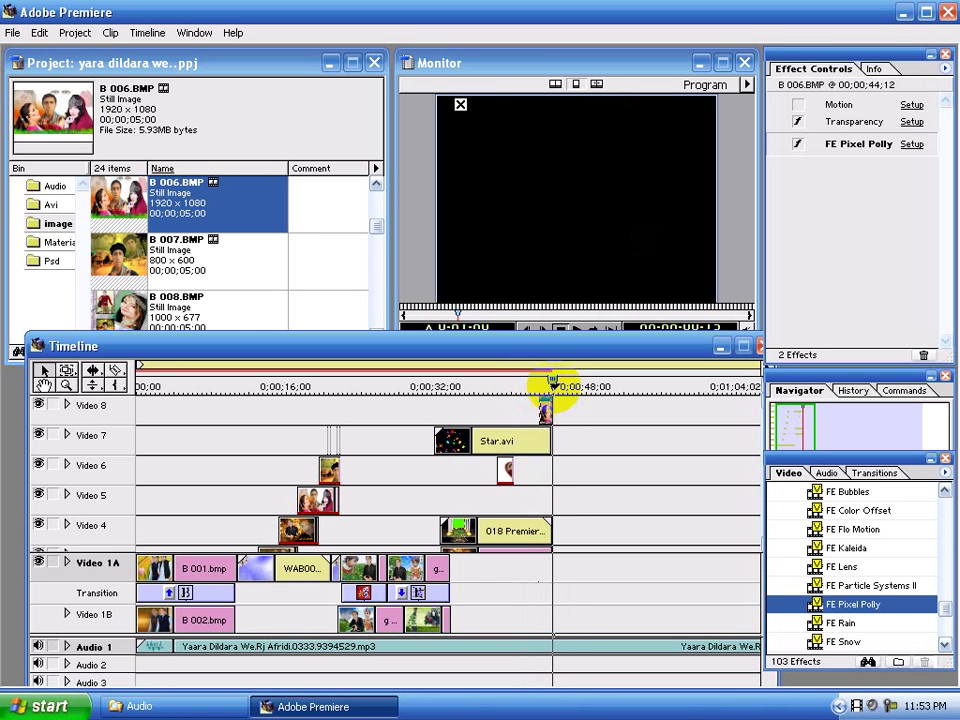